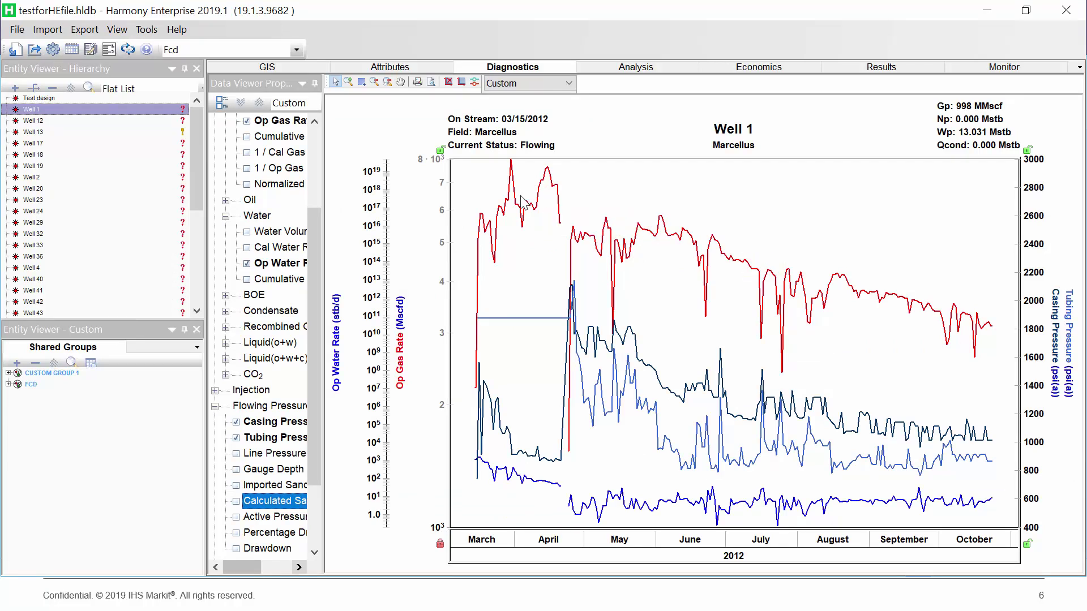
Step: Examine Well 1's casing and tubing pressure curves, then review its wellbore configuration dated 04/22/2012
mouse_move(570, 305)
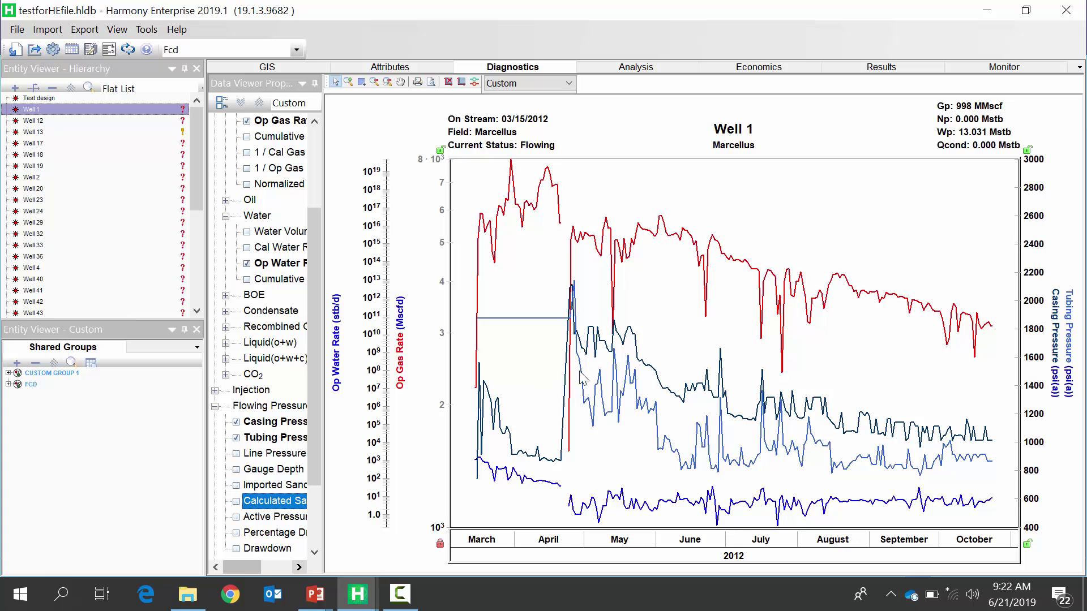
mouse_move(603, 372)
mouse_move(649, 419)
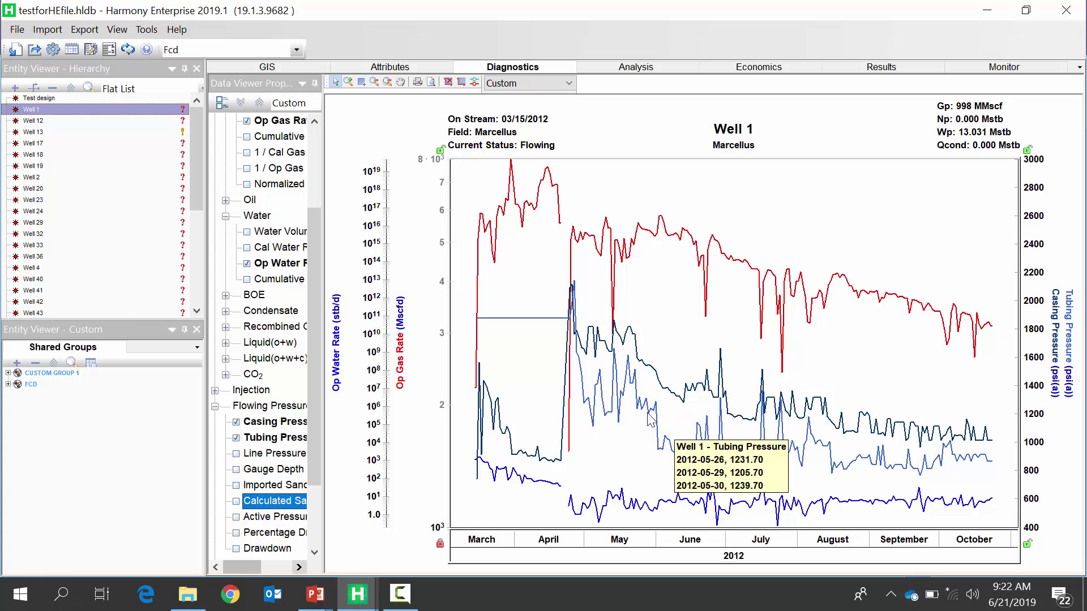
mouse_move(658, 373)
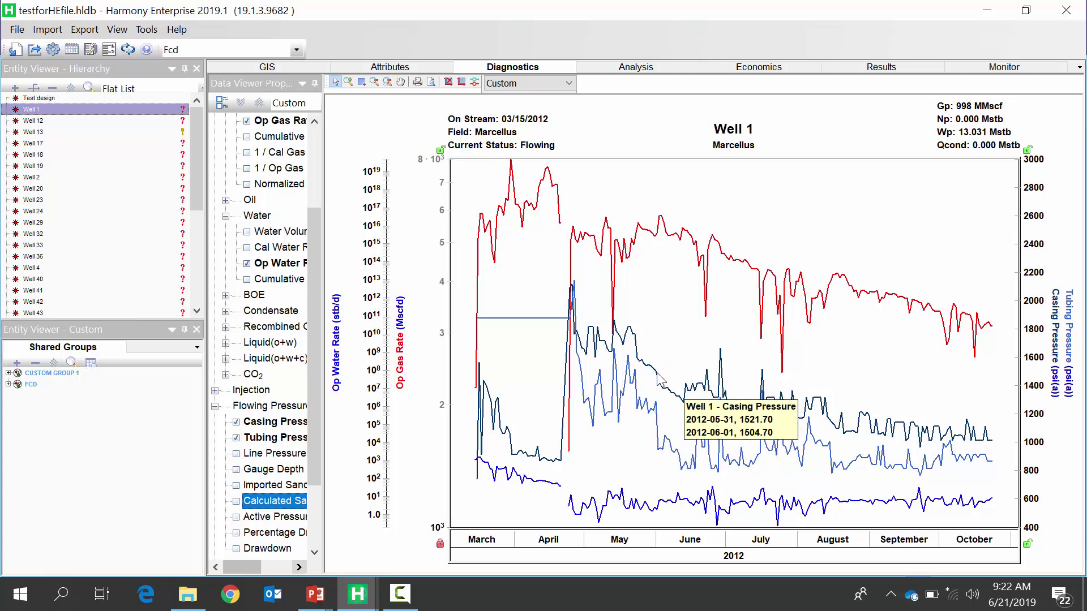
mouse_move(670, 444)
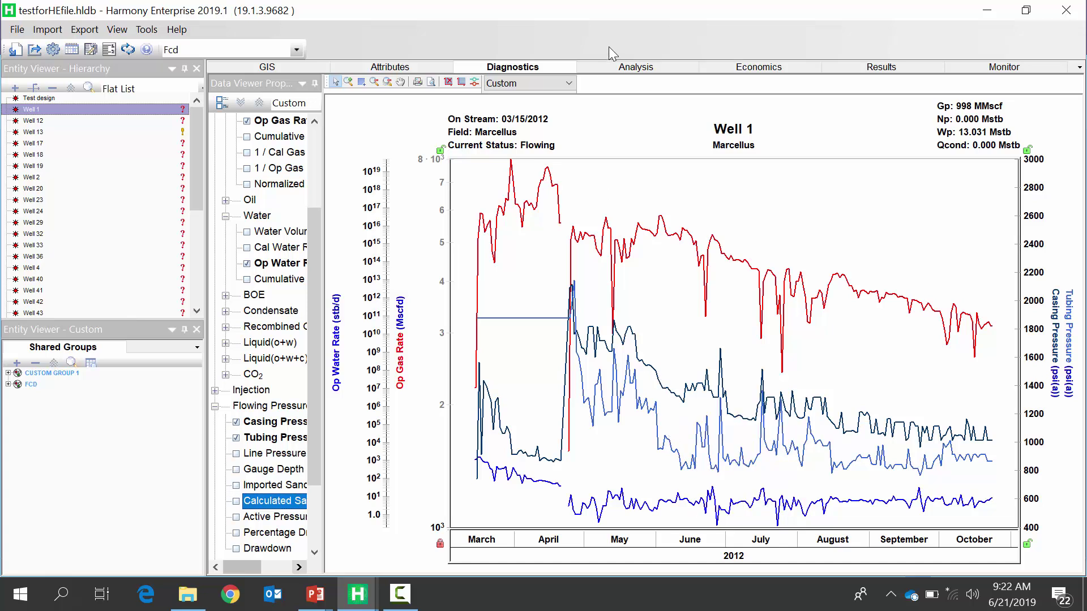
click(612, 67)
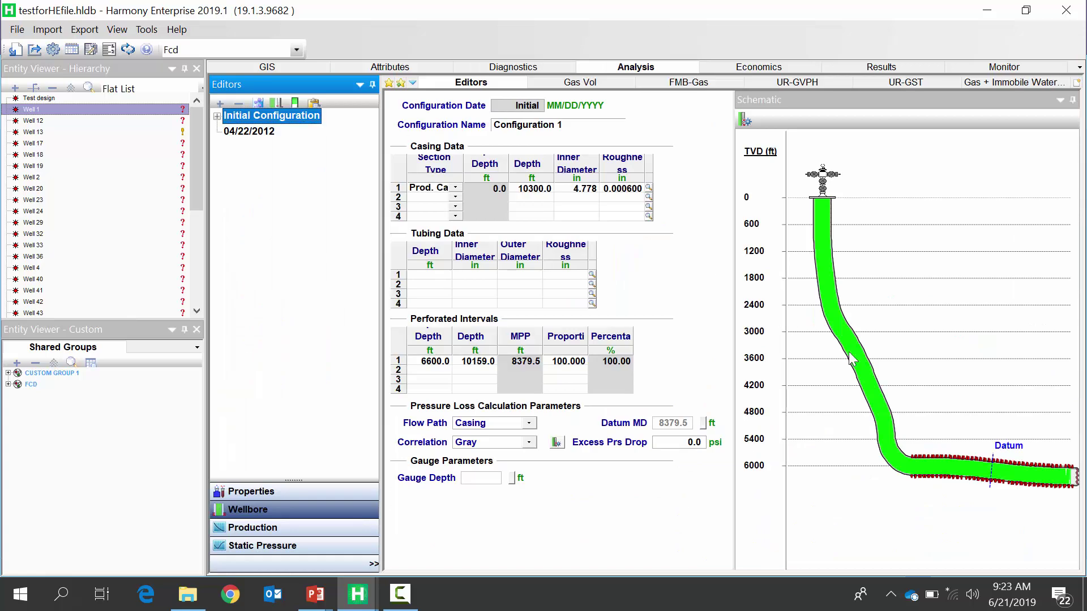
click(267, 136)
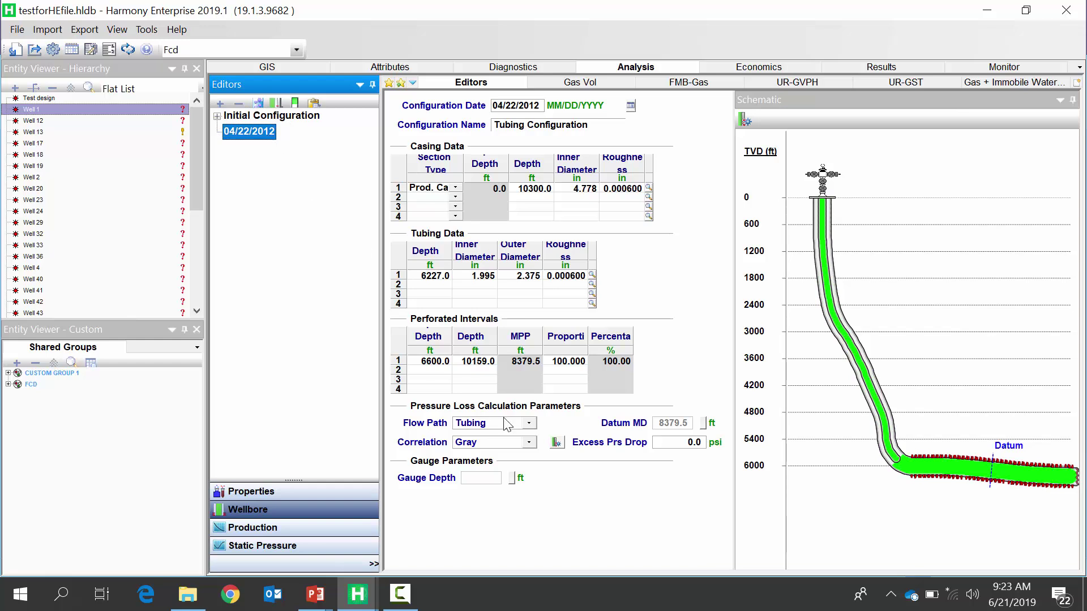
Step: Select Casing Pressure as the pressure source for the 04/24/2012 production row and calculate the sandface pressure
click(301, 529)
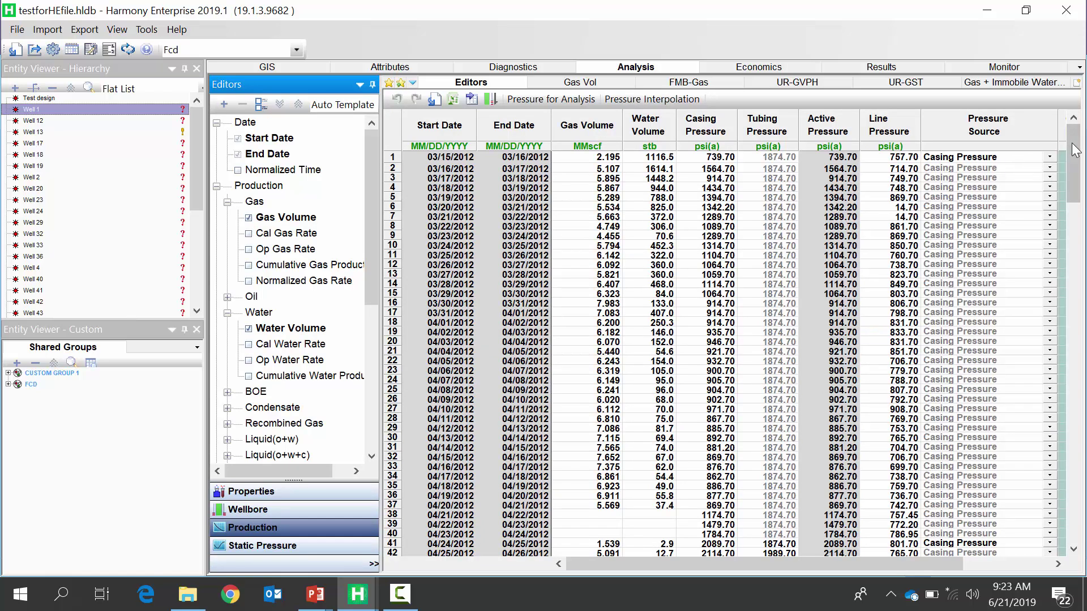
drag(1074, 150, 1074, 177)
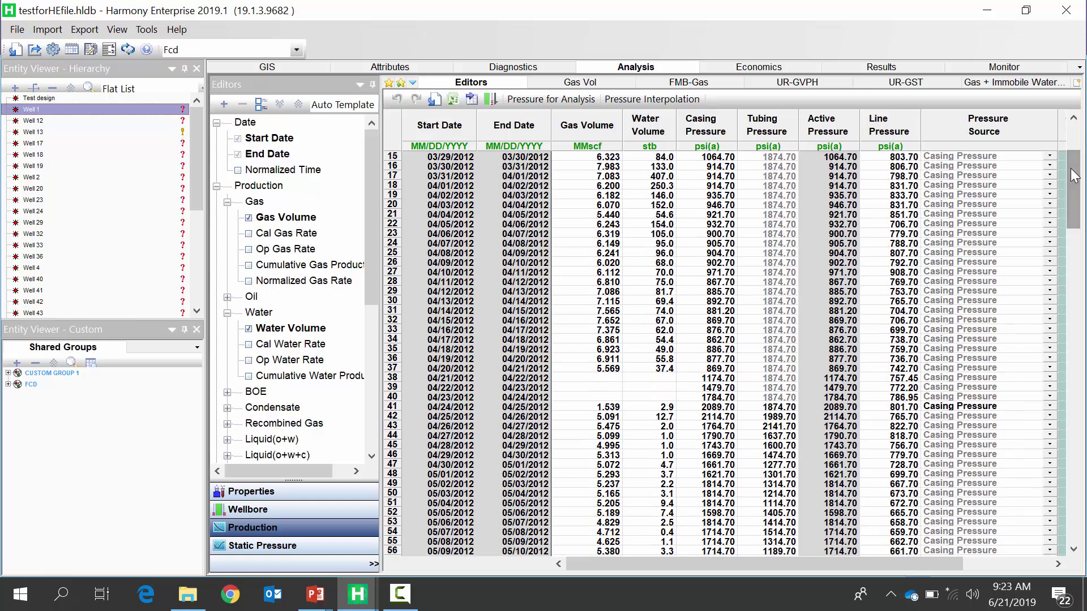
click(1051, 404)
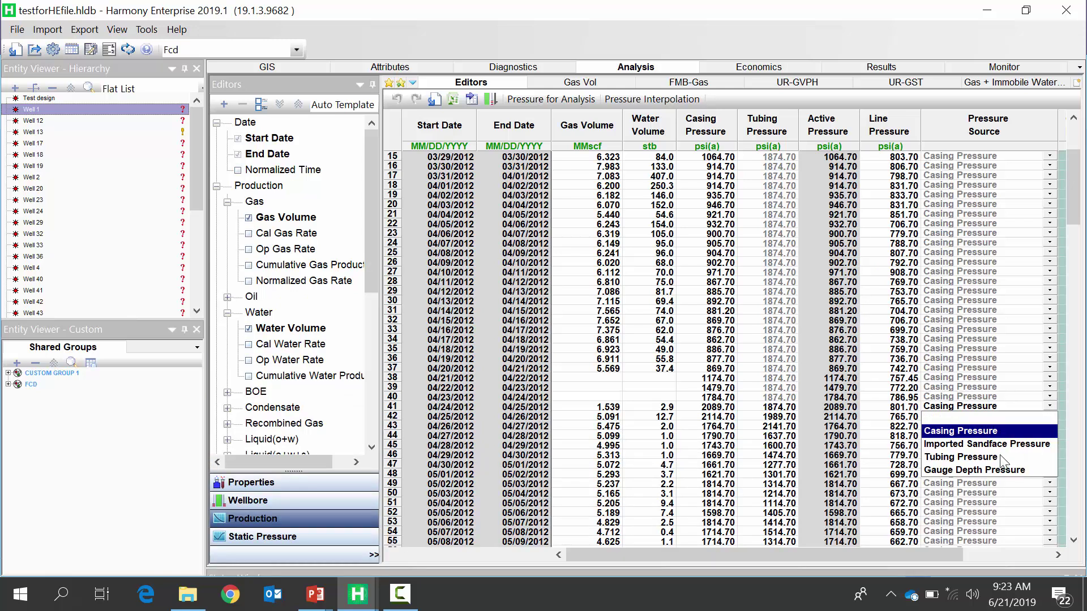
click(1014, 430)
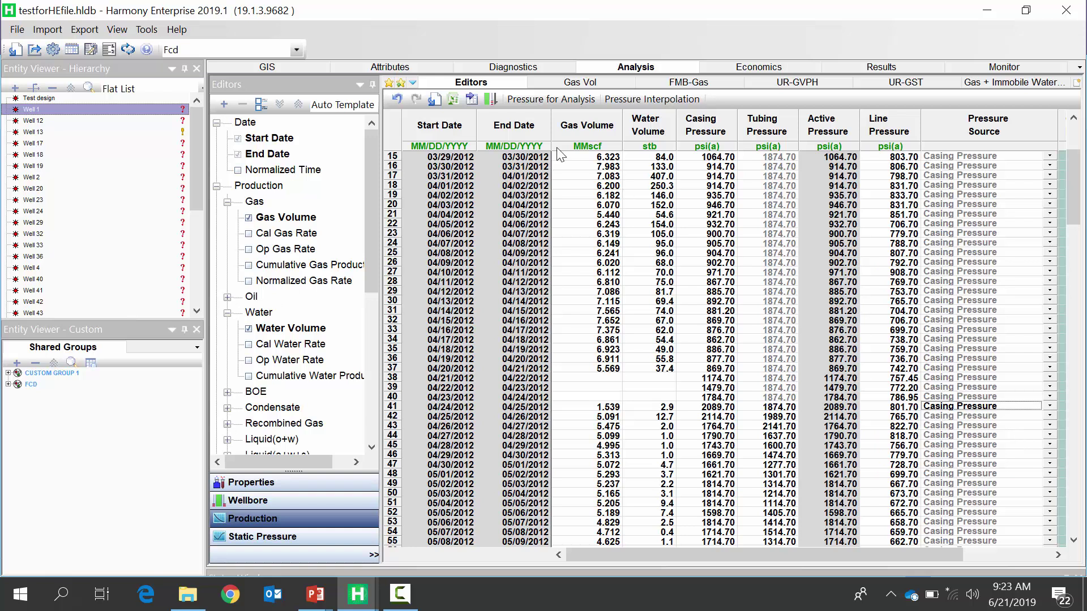
click(491, 100)
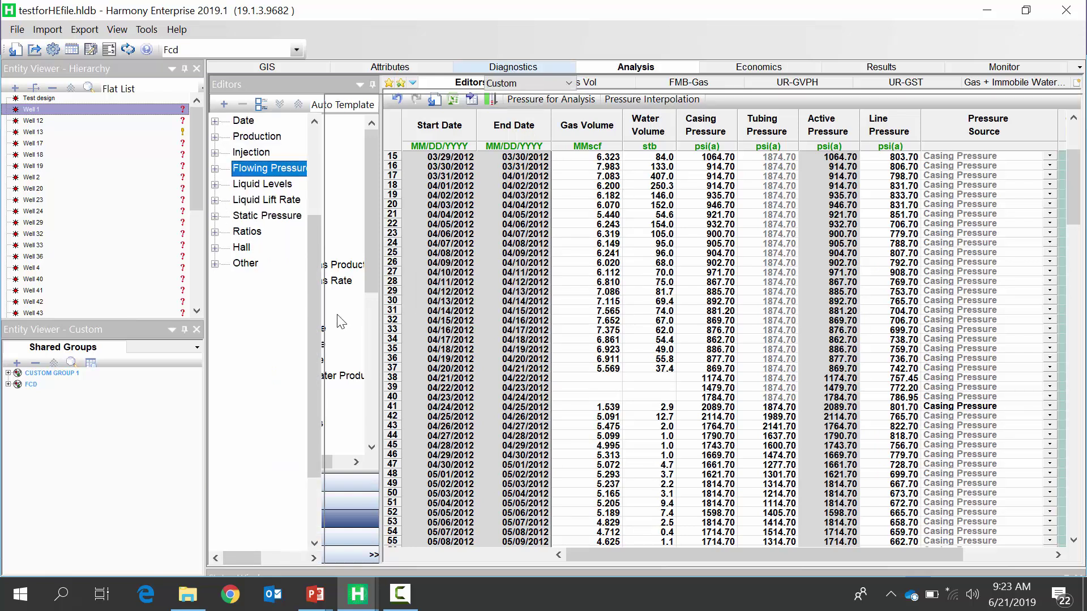
Step: Add Calculated Sandface Pressure to Well 1's custom diagnostics plot and copy its dataset
scroll(305, 374, down, 3)
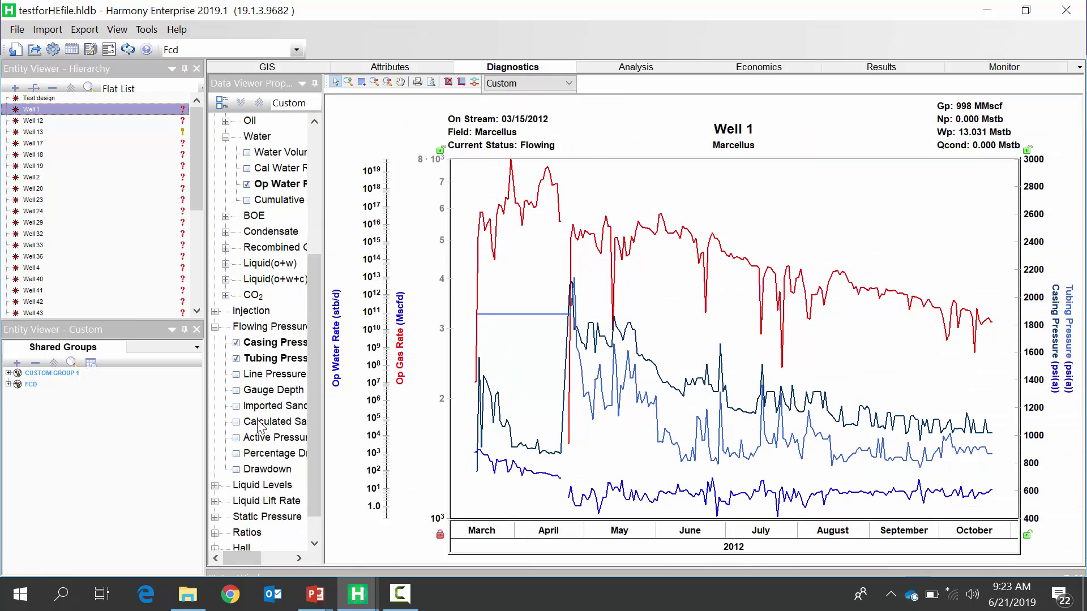
drag(259, 426, 1053, 346)
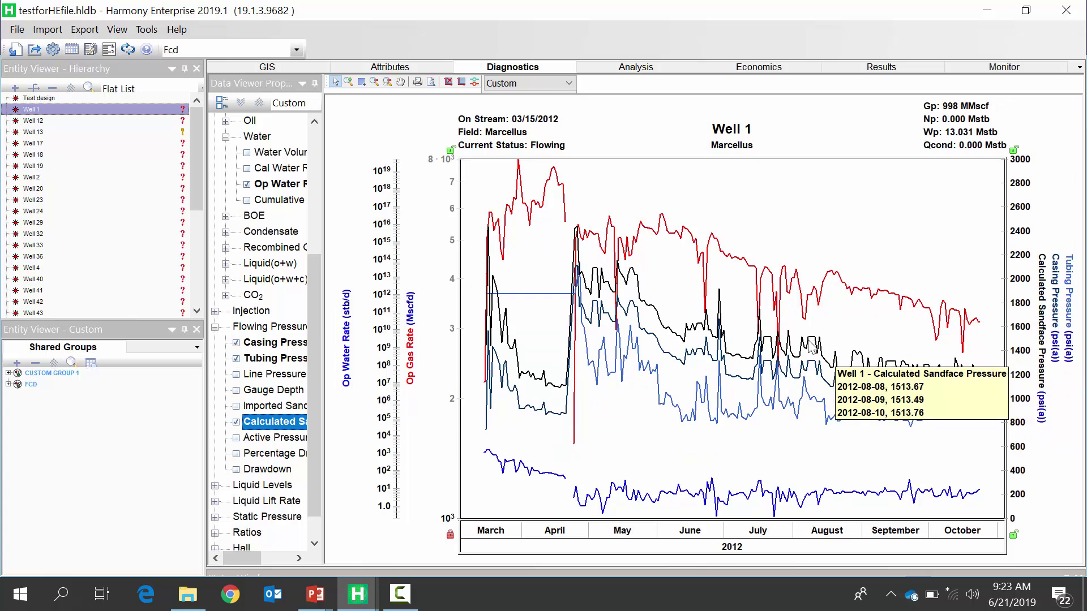
right_click(683, 343)
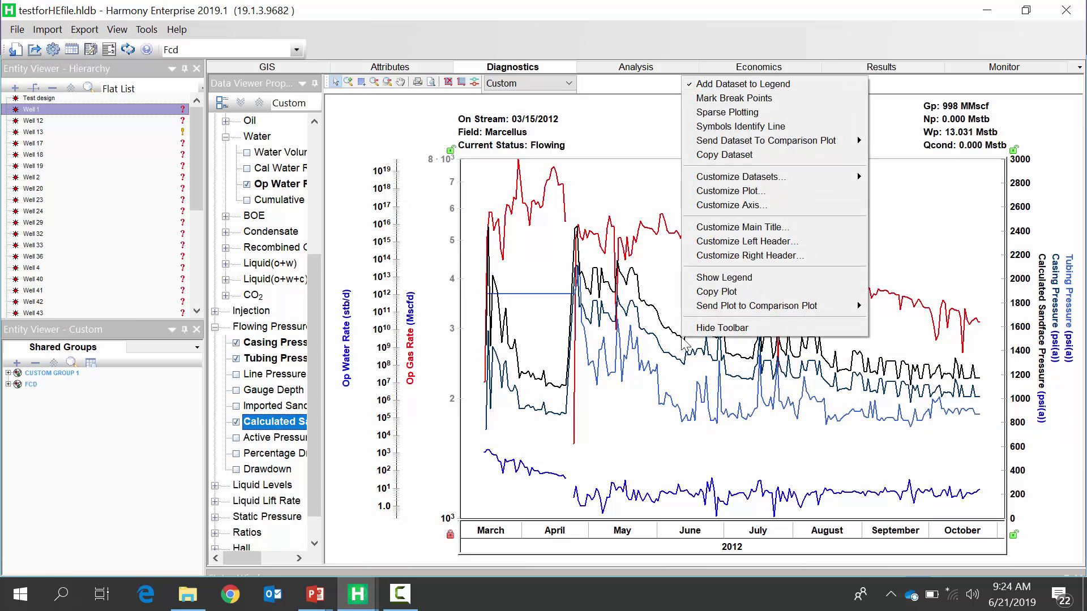
click(777, 156)
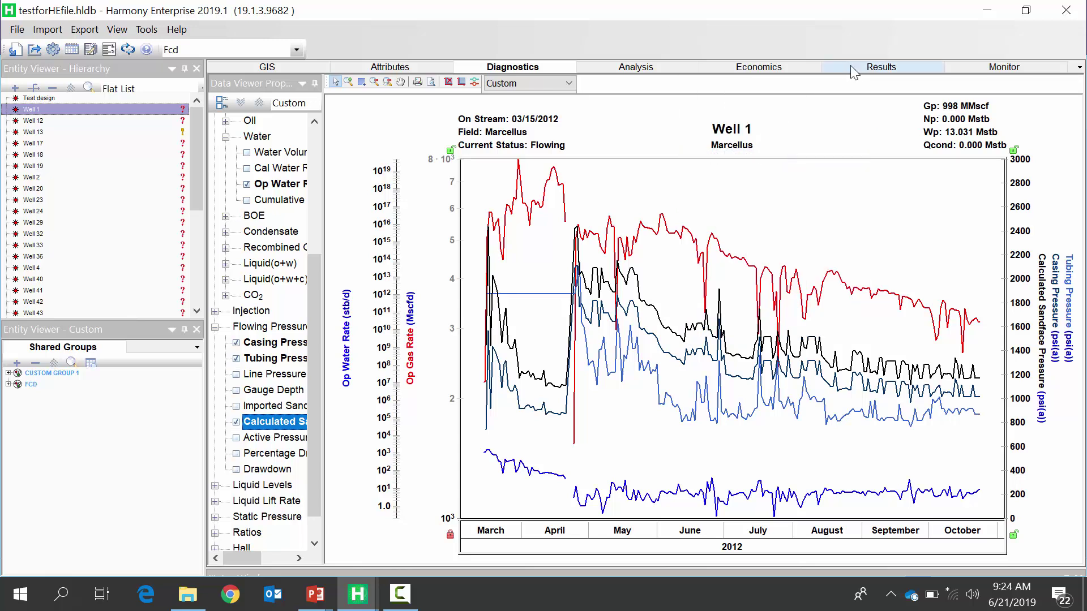
Step: Create a new comparison plot in the results and paste the copied sandface pressure dataset into it
click(861, 69)
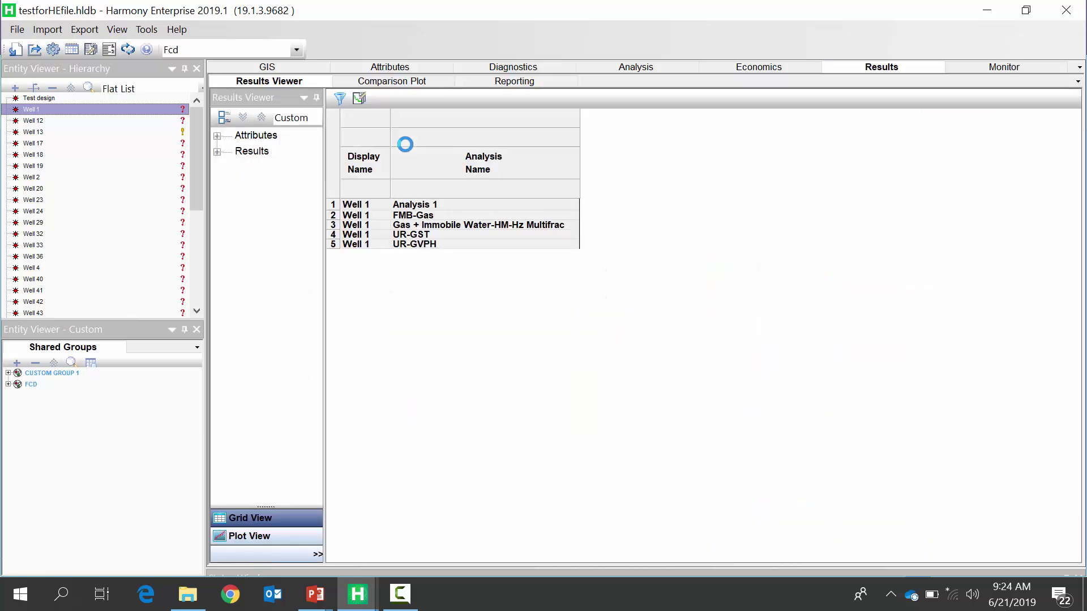
click(418, 84)
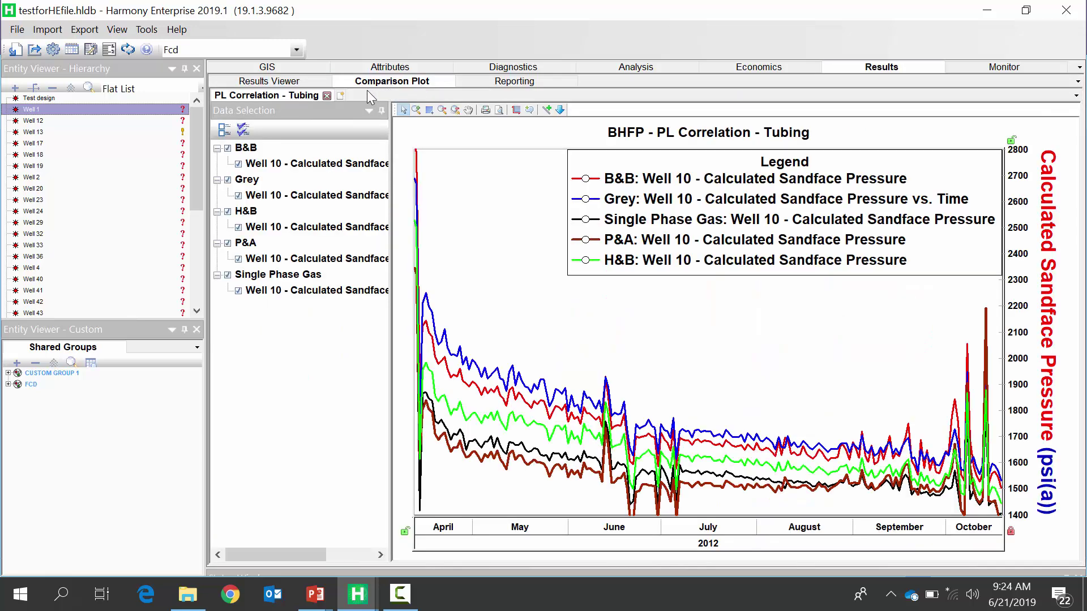
click(340, 97)
right_click(506, 224)
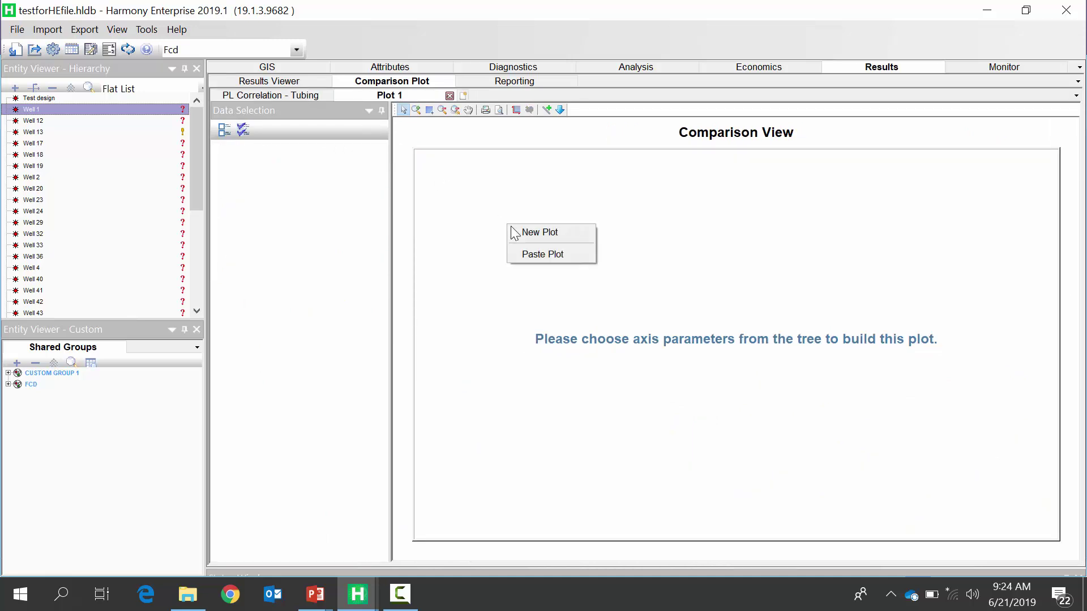
click(543, 255)
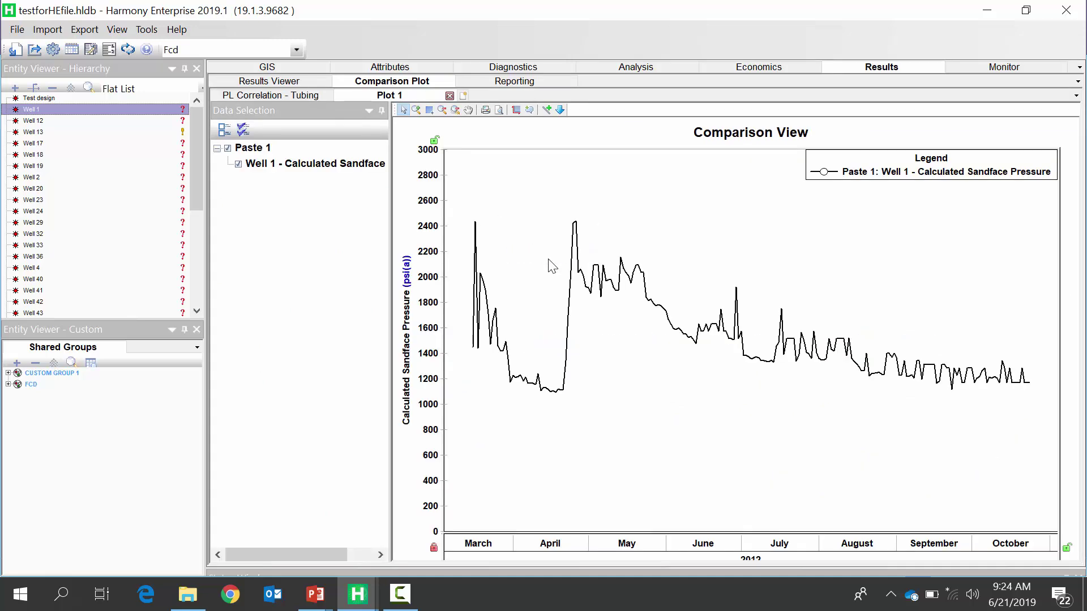
Step: Rename the pasted dataset group as "BHFP using Casing - Grey"
right_click(250, 147)
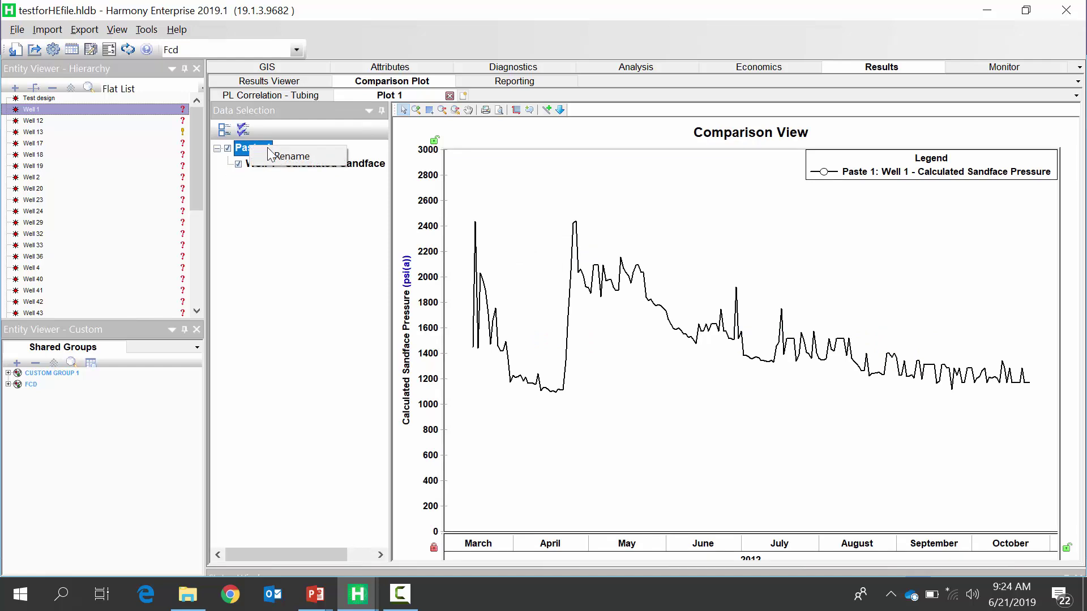
click(276, 156)
text(BHFP us)
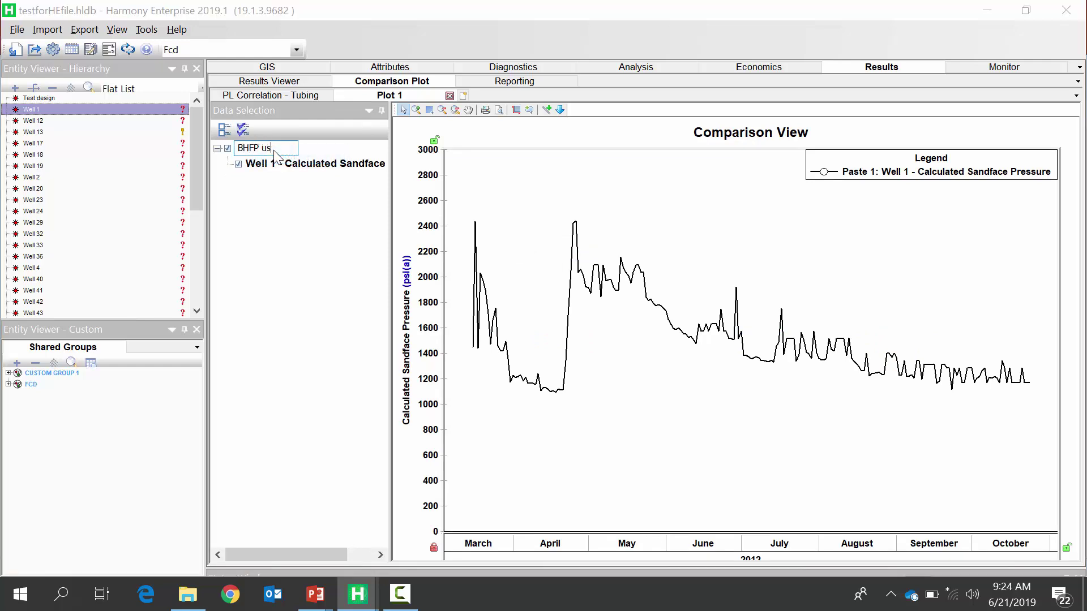
text(ing Tubing Casing - G)
text(r)
text(ey)
key(Return)
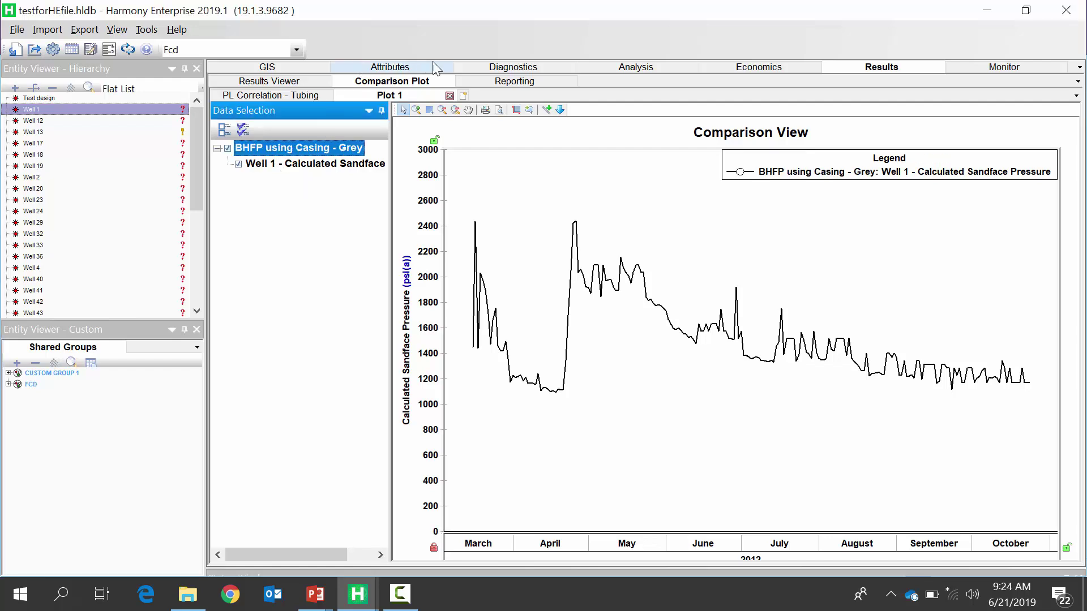
Step: Set the pressure source to Tubing Pressure from the 04/24/2012 production row onward and recalculate the sandface pressure
click(593, 66)
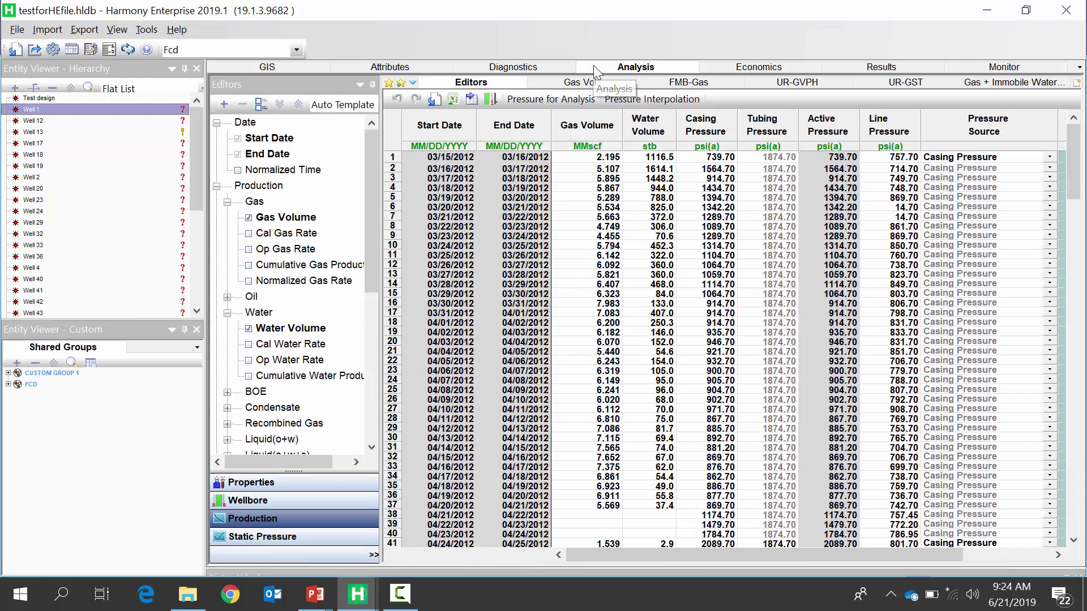
click(1051, 545)
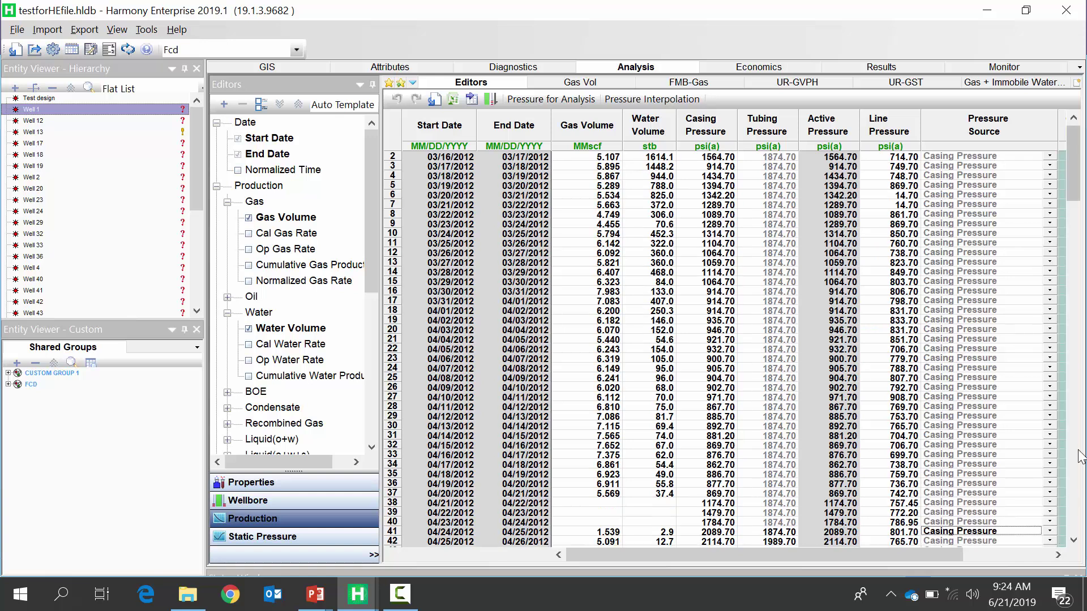
scroll(1059, 331, down, 6)
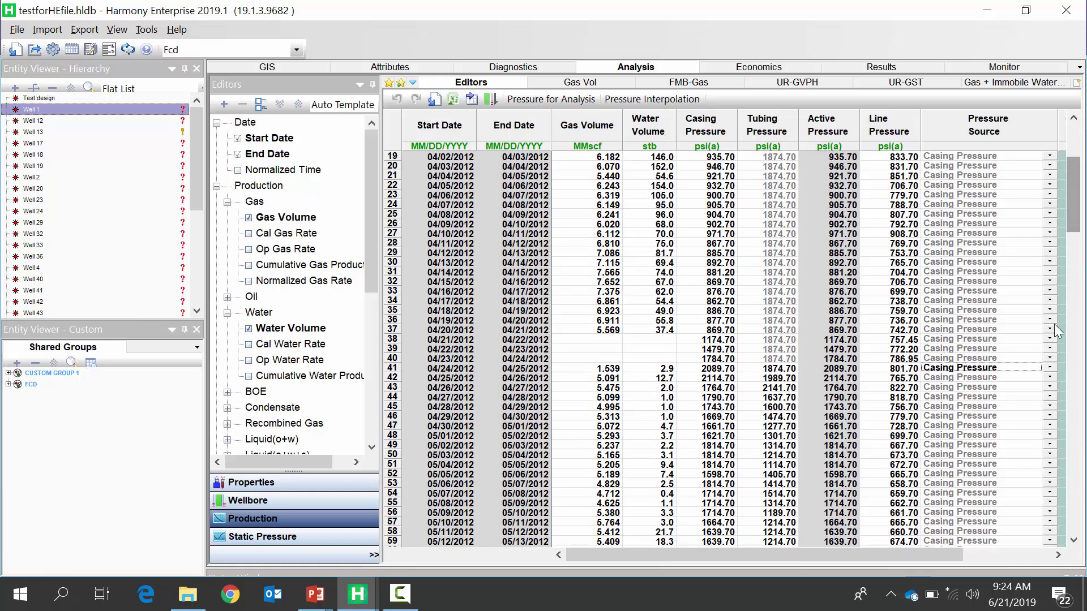
click(1050, 369)
click(970, 476)
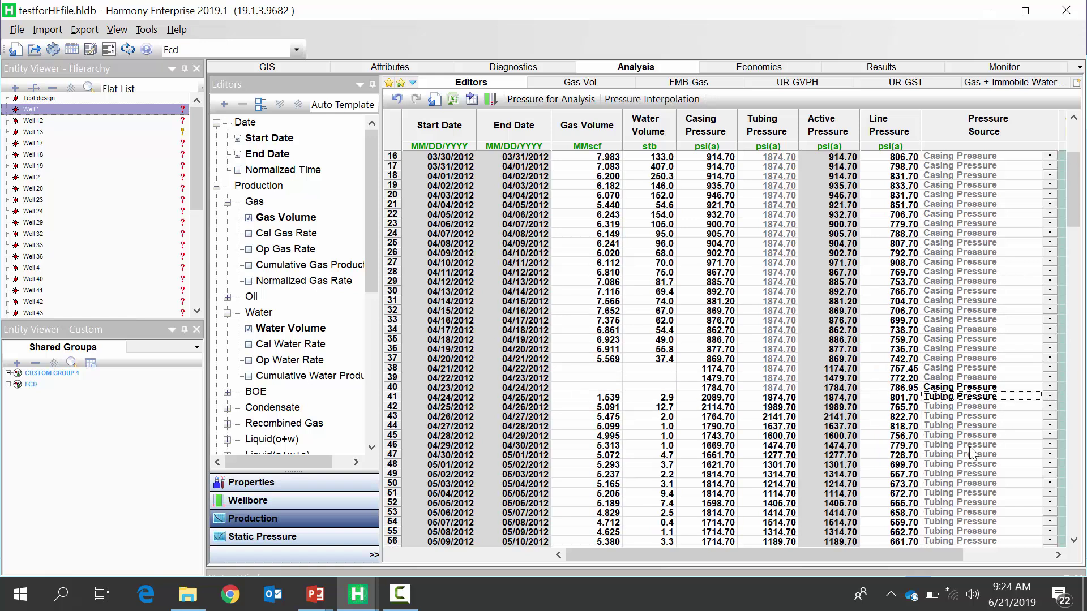
click(491, 100)
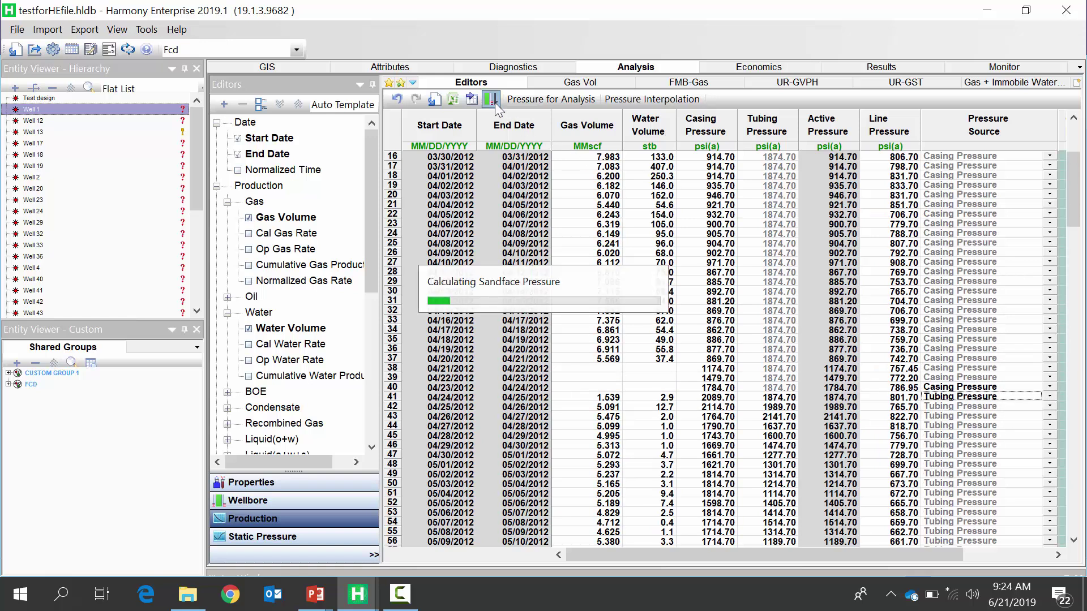
Step: Copy the recalculated sandface pressure dataset from Well 1's diagnostics plot and paste it into the Plot 1 comparison
click(513, 69)
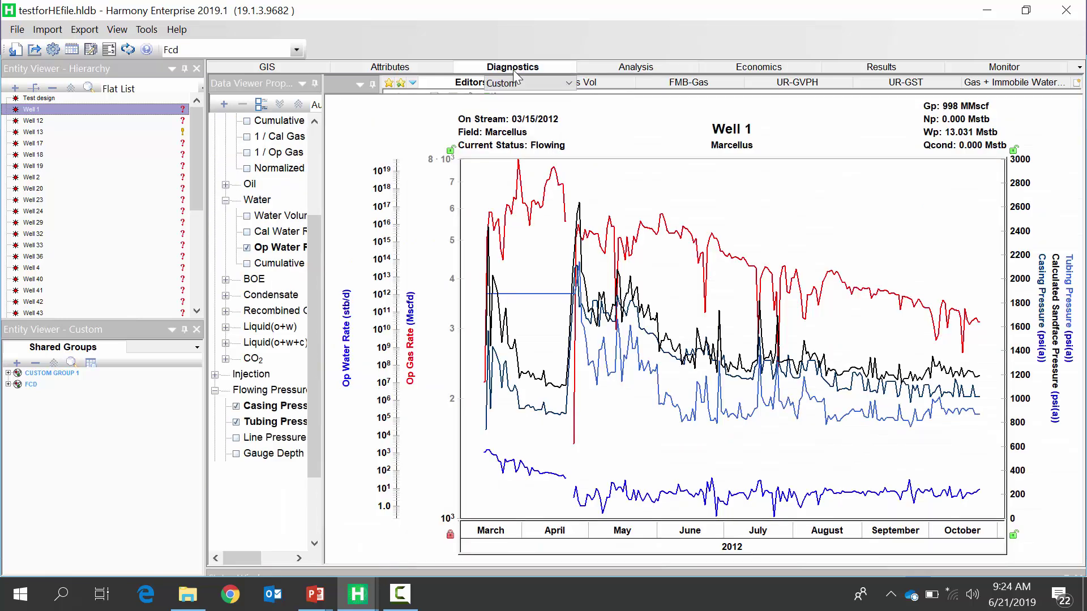
right_click(648, 317)
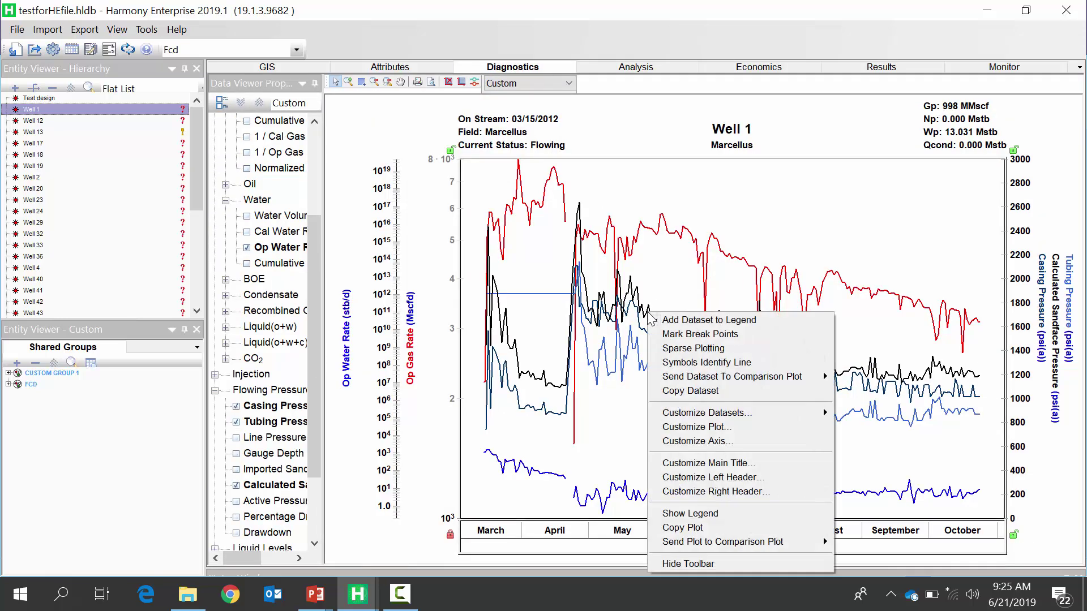
click(715, 392)
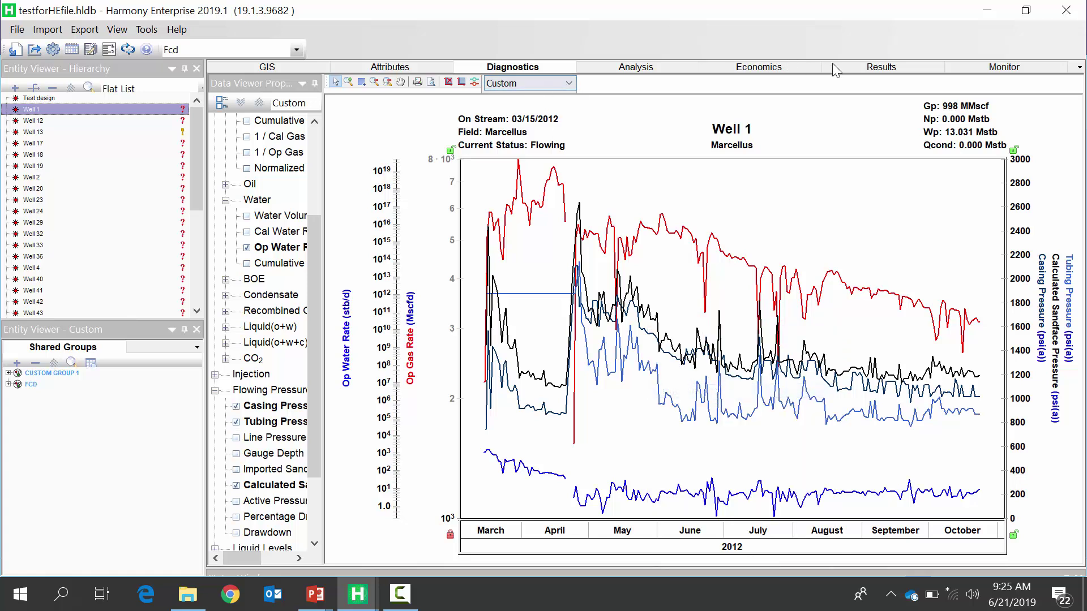
click(852, 70)
right_click(741, 193)
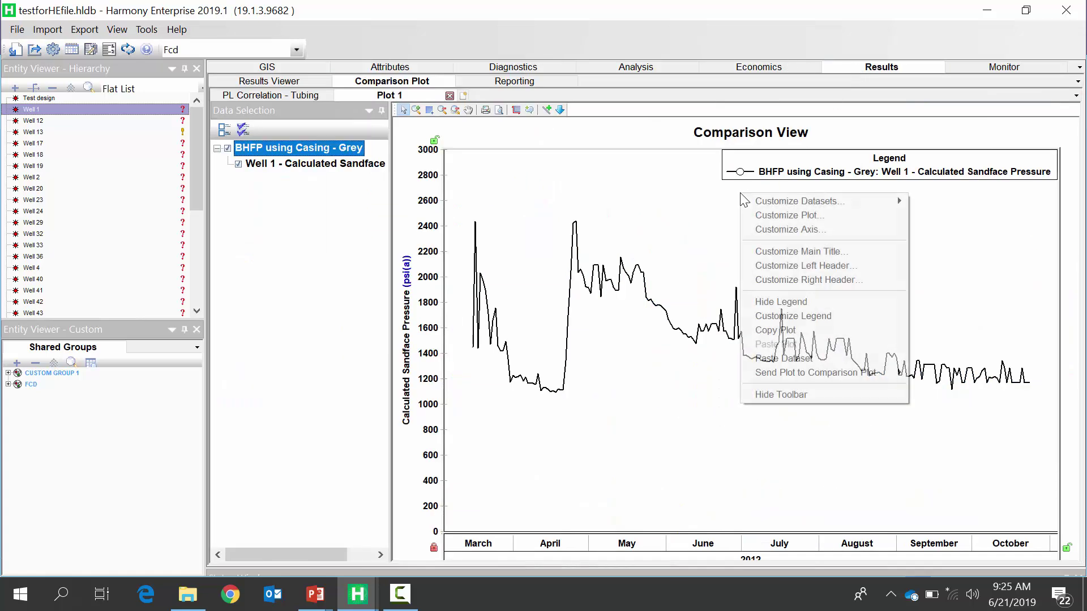
click(792, 358)
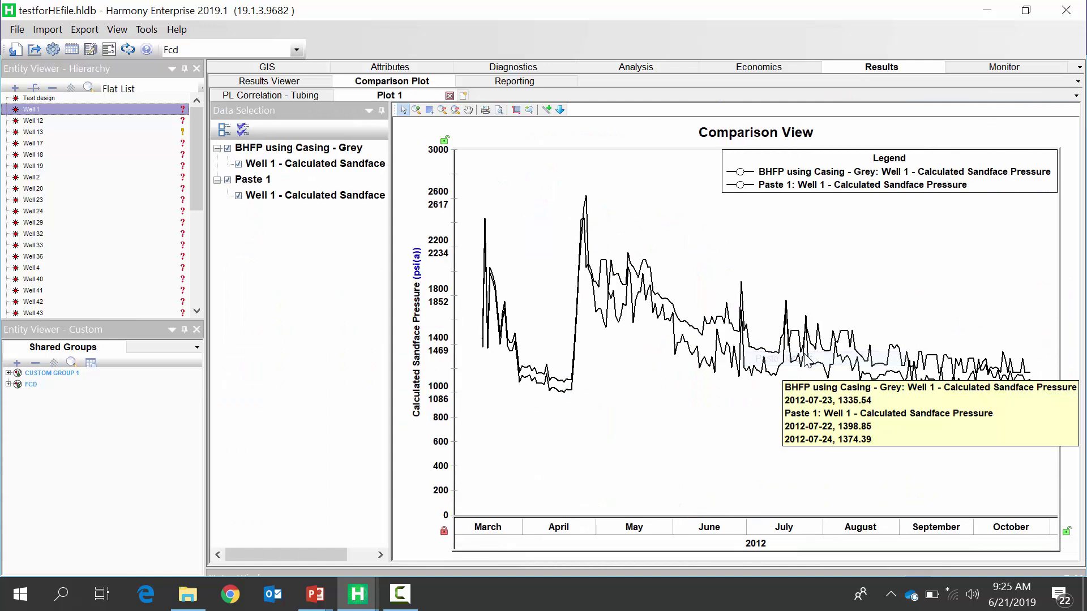
Step: Rename the newly pasted dataset group as "BHFP using Tubing - Grey"
right_click(255, 182)
click(267, 192)
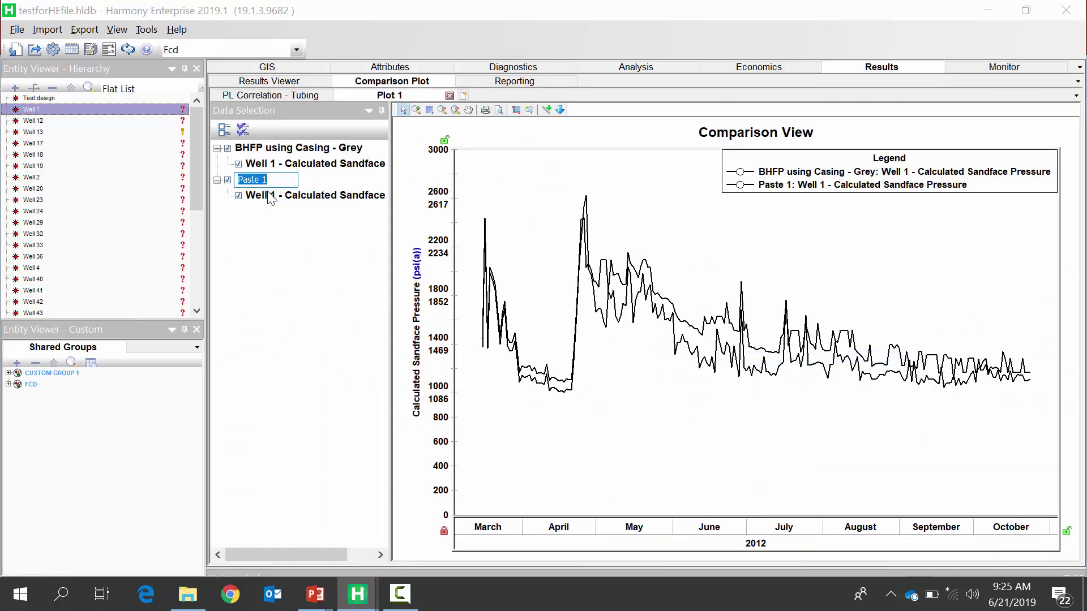
text(BHF)
text(P using Tubing - G)
text(rey)
click(299, 255)
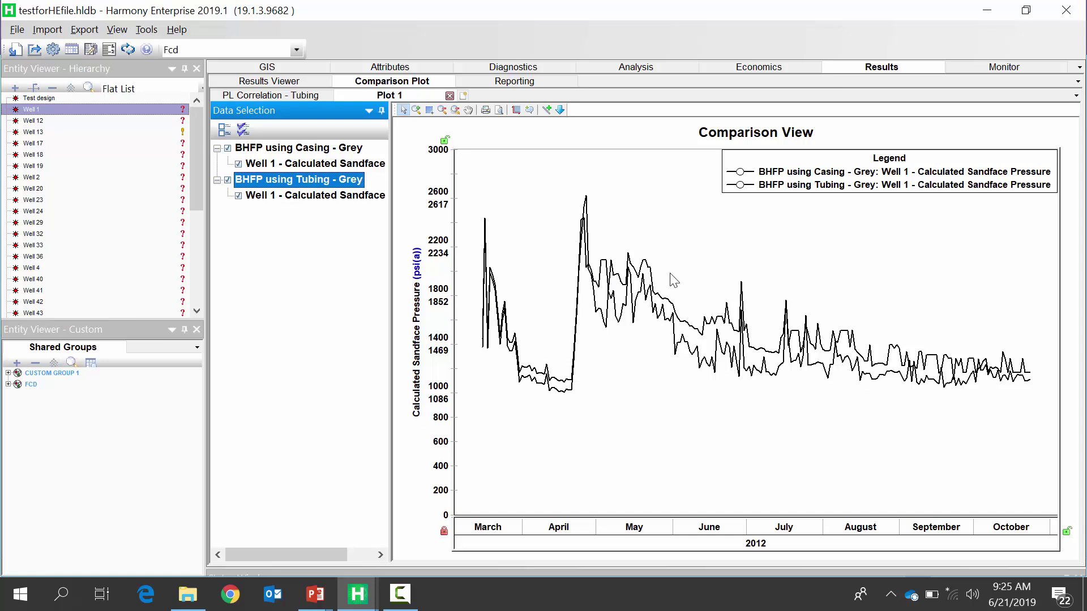
Step: Set the BHFP using Casing - Grey dataset's line colour to red and its line width to 4
right_click(659, 299)
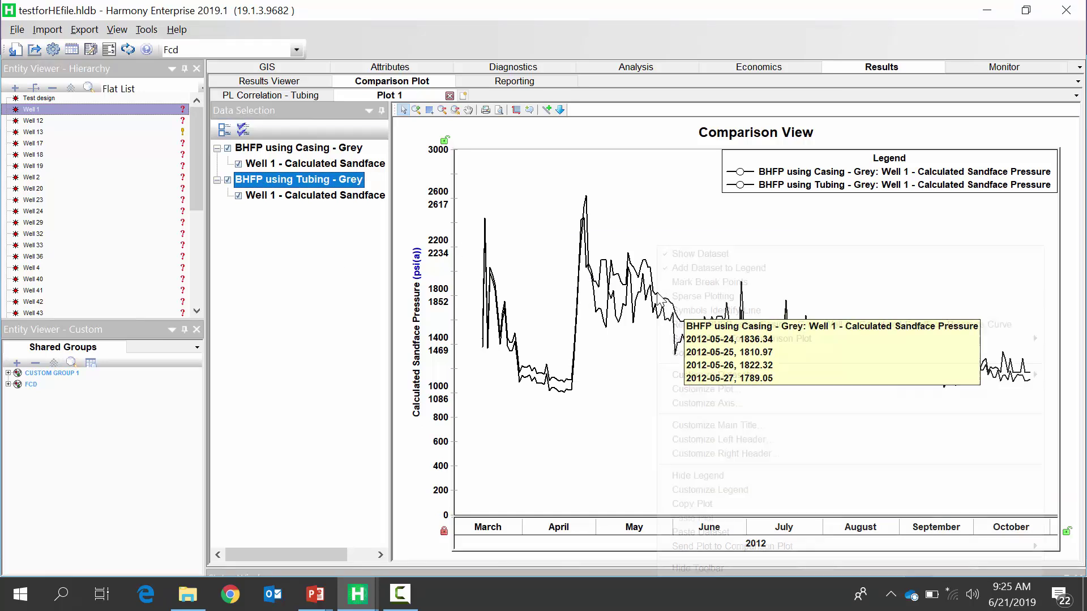
mouse_move(782, 380)
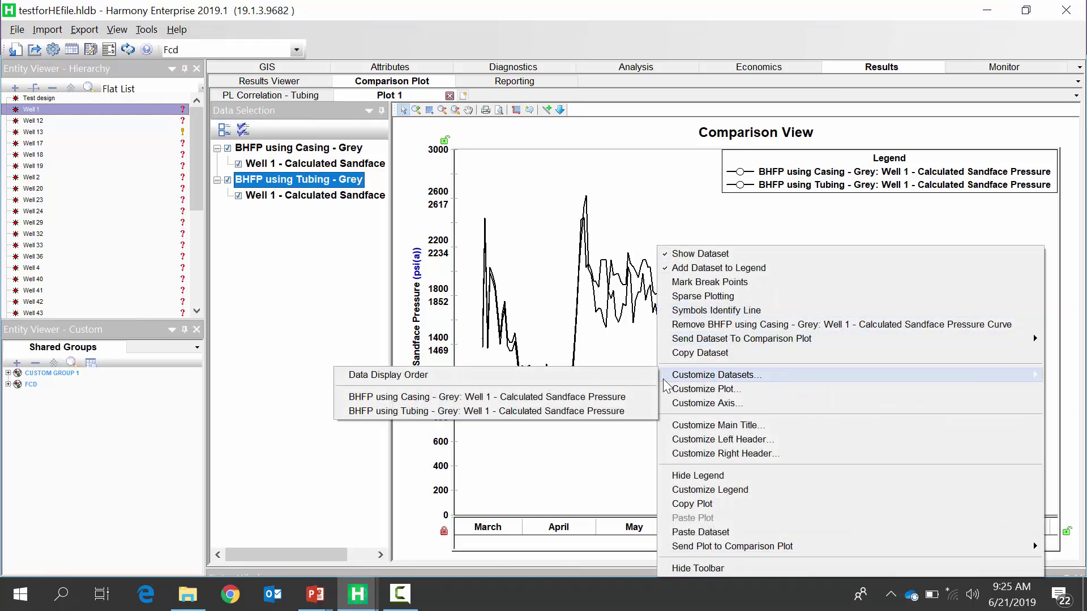
click(631, 397)
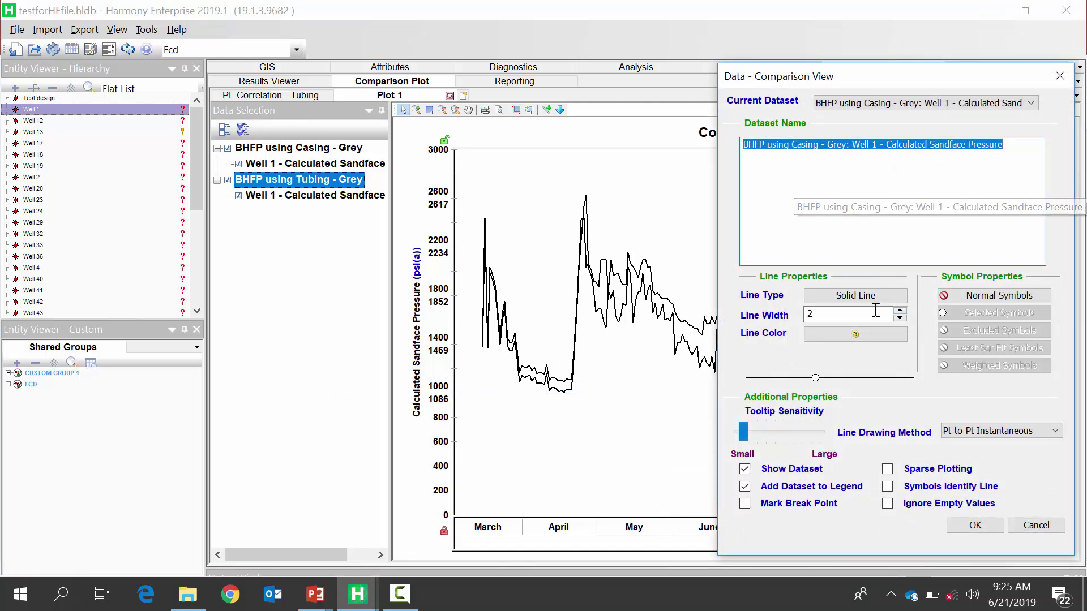
click(875, 335)
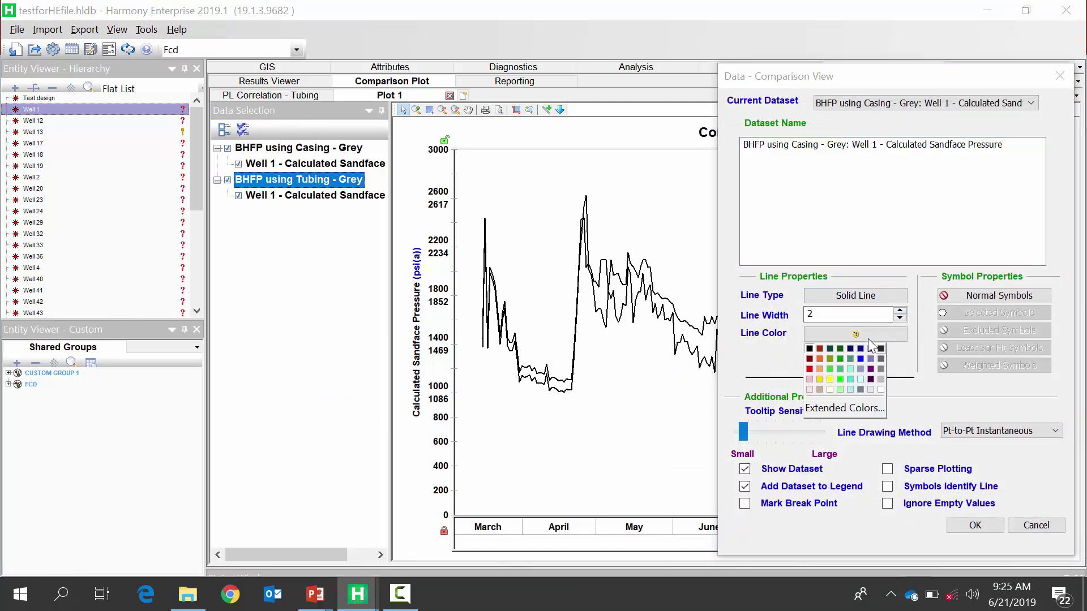
click(810, 369)
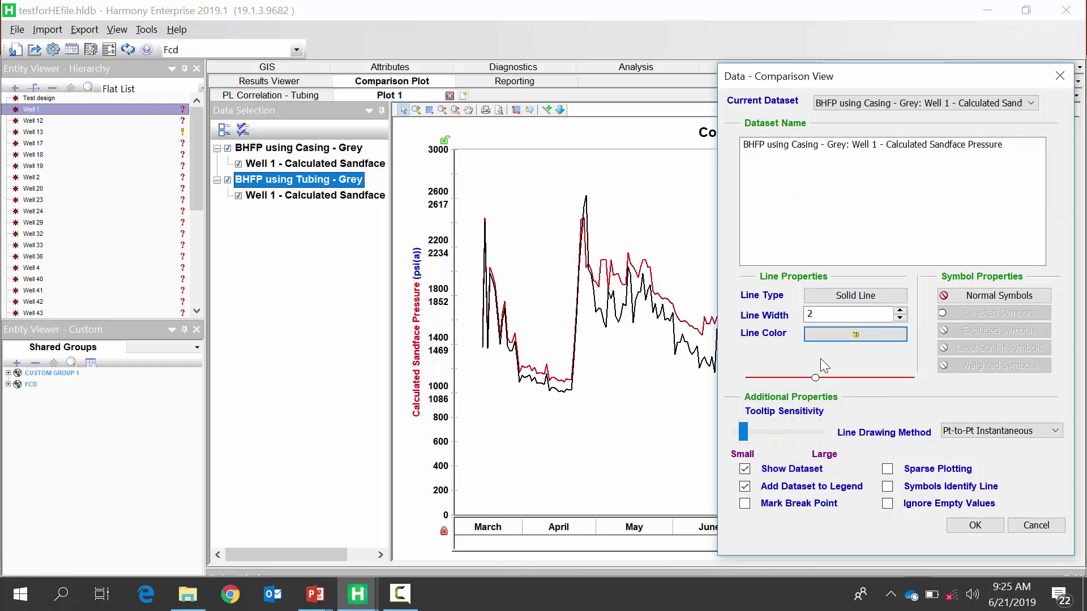
click(900, 311)
click(900, 311)
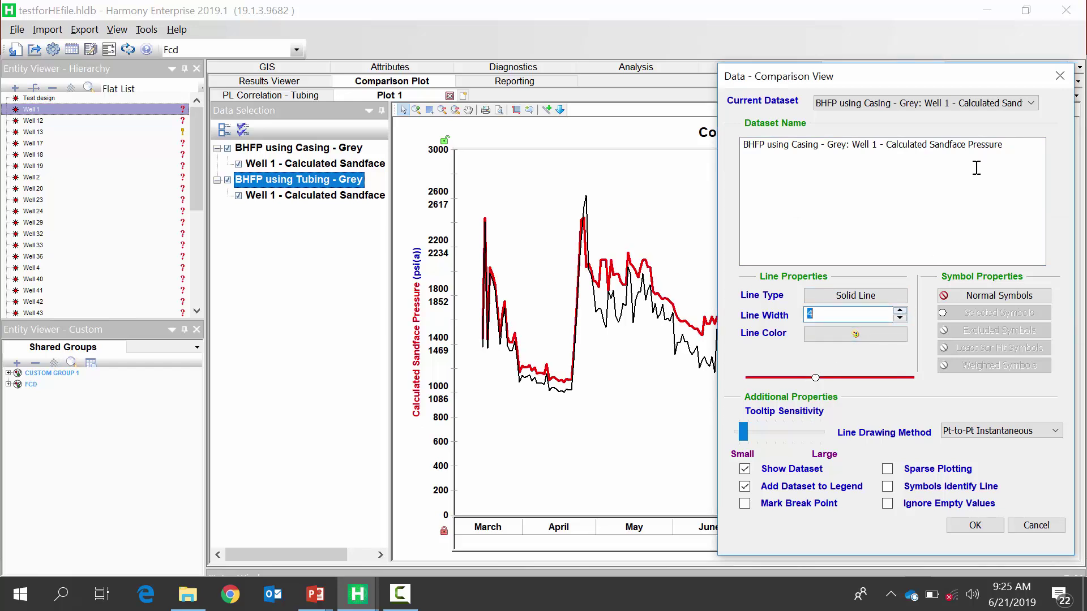
Step: Give the BHFP using Tubing - Grey dataset a green line of width 4 and show the PL Correlation - Tubing plot
click(1030, 104)
click(986, 129)
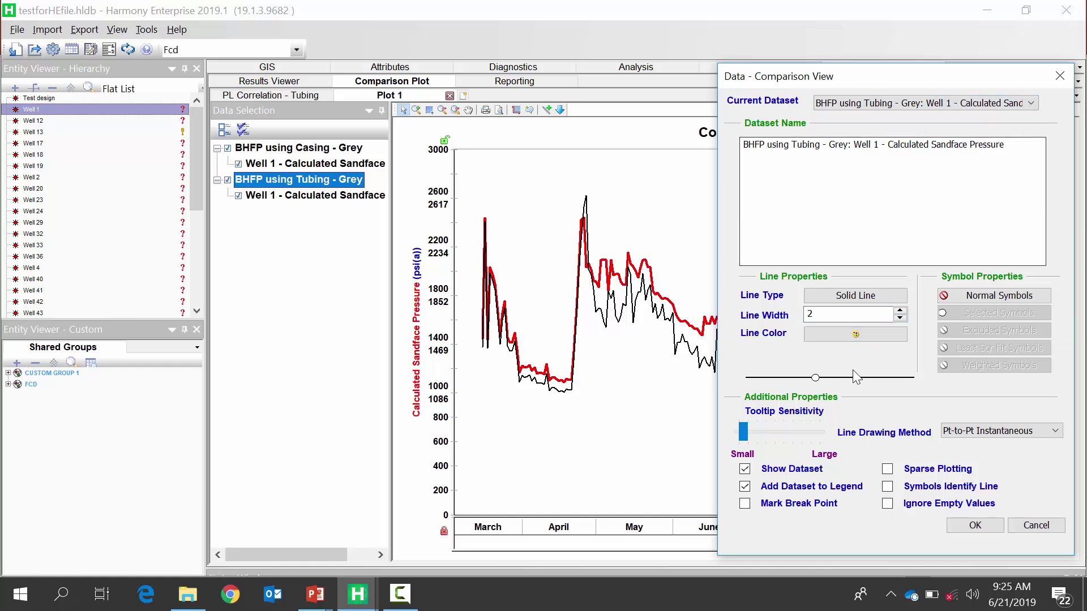
click(881, 334)
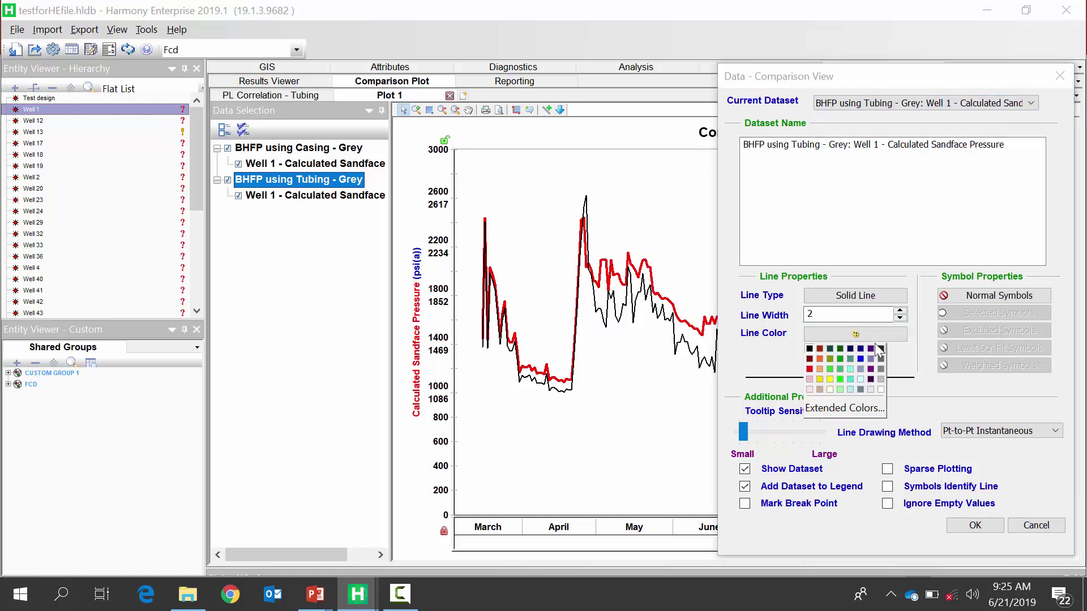
click(842, 375)
click(900, 311)
click(900, 311)
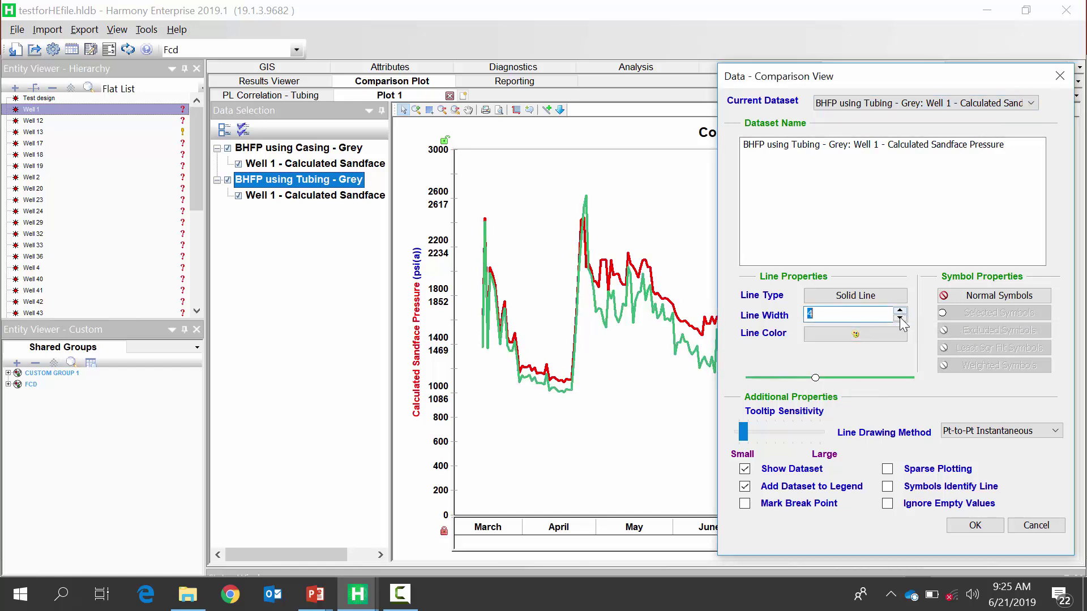
click(978, 526)
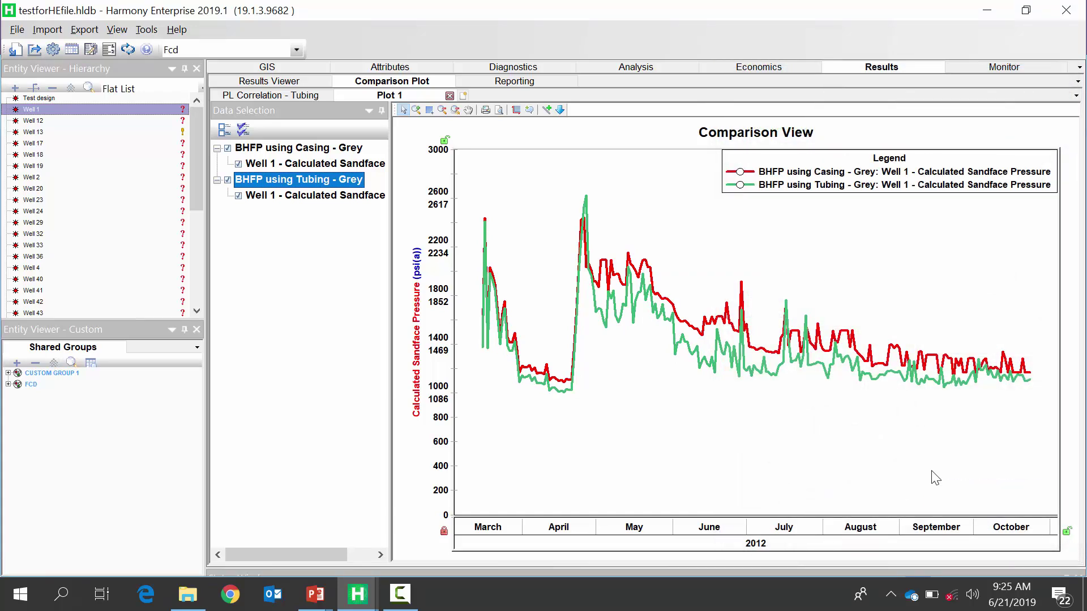
click(290, 95)
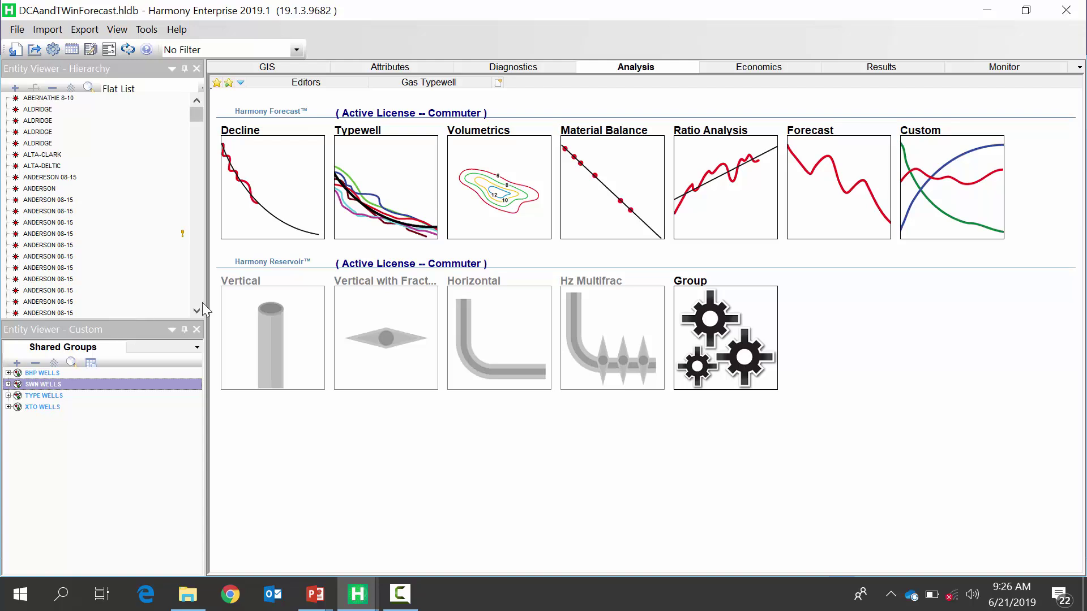
Step: Copy the Average dataset from the Gas Typewell cumulative production plot of the SWN WELLS group
click(409, 228)
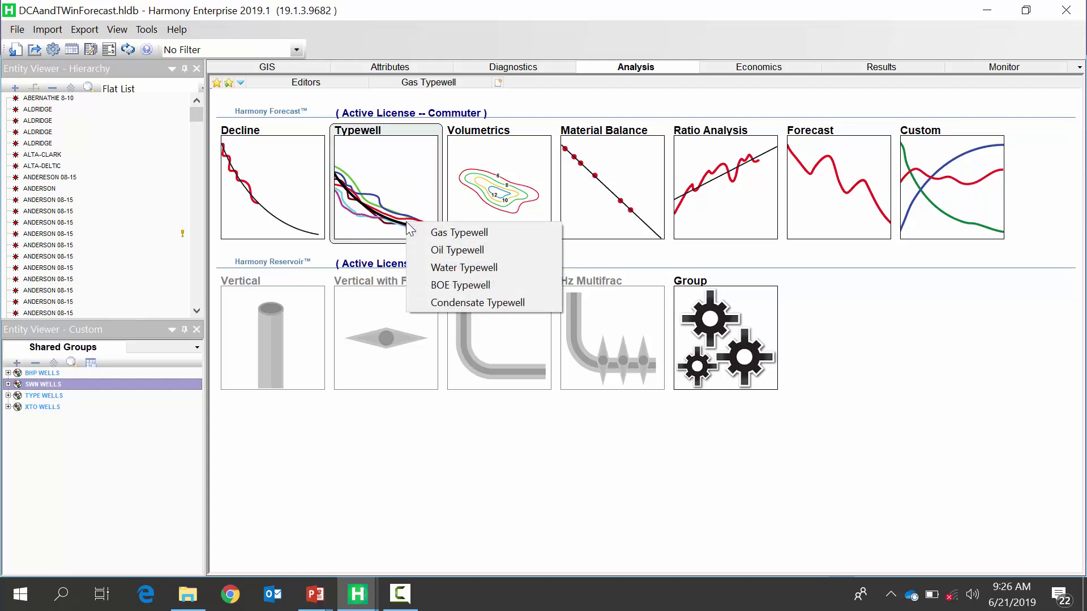
click(445, 85)
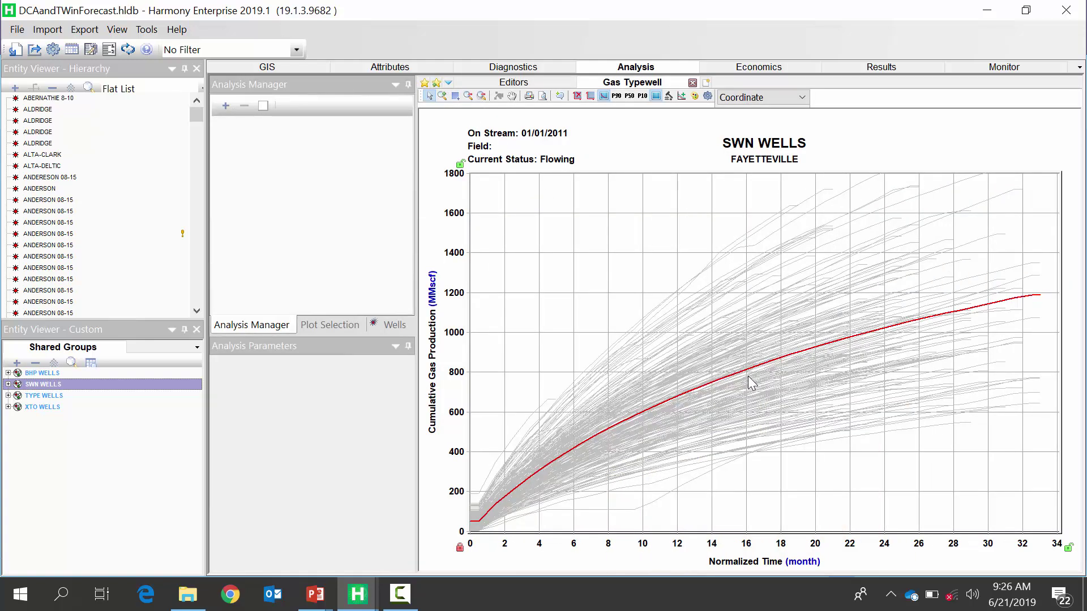
right_click(887, 334)
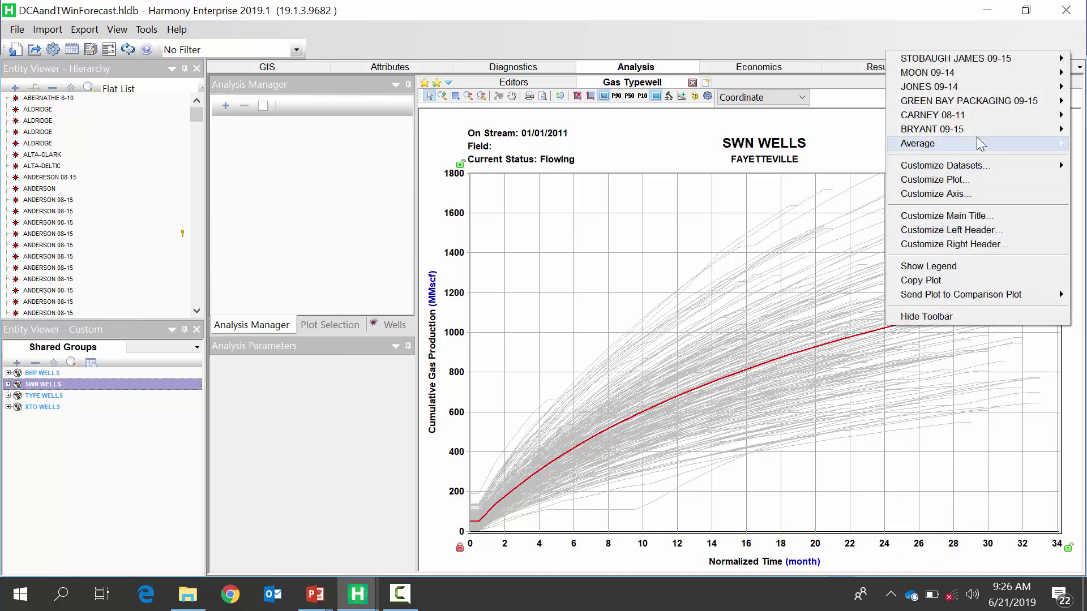
mouse_move(977, 149)
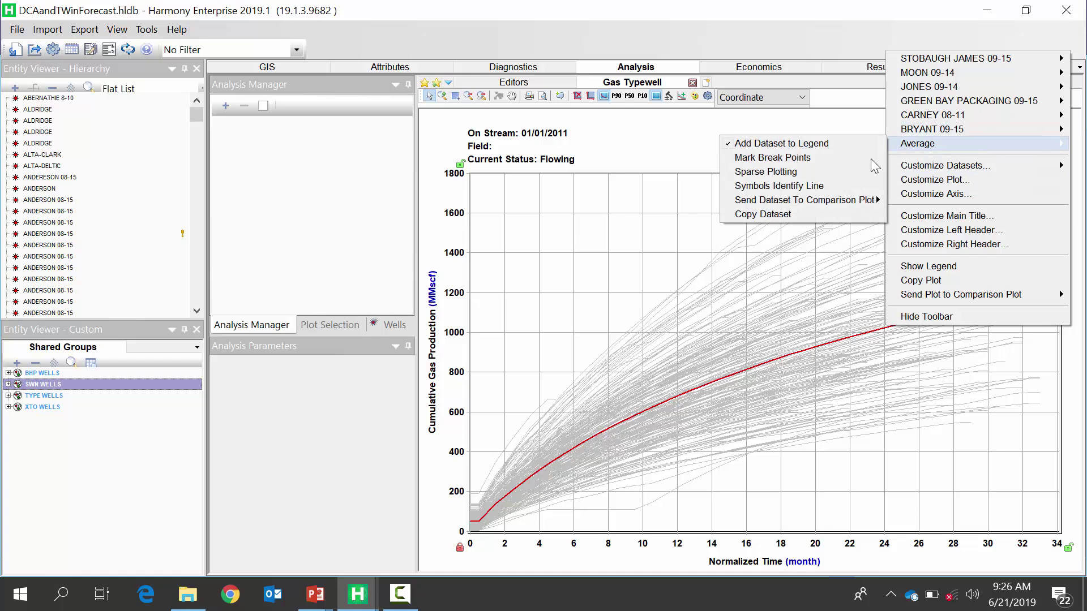
click(829, 214)
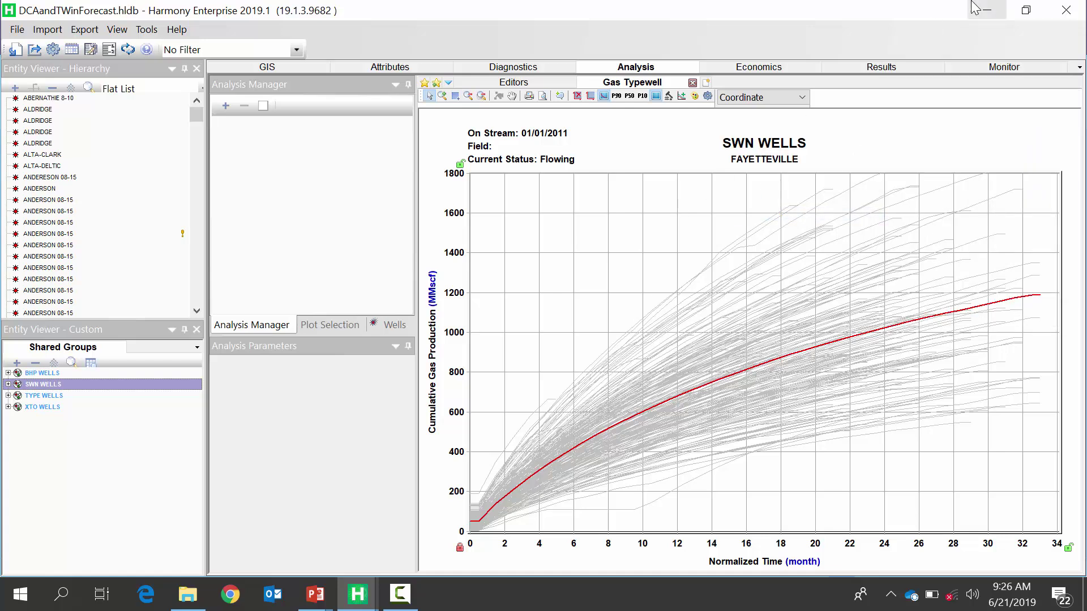
Step: Create a new comparison plot and paste the copied SWN average dataset into it
click(891, 72)
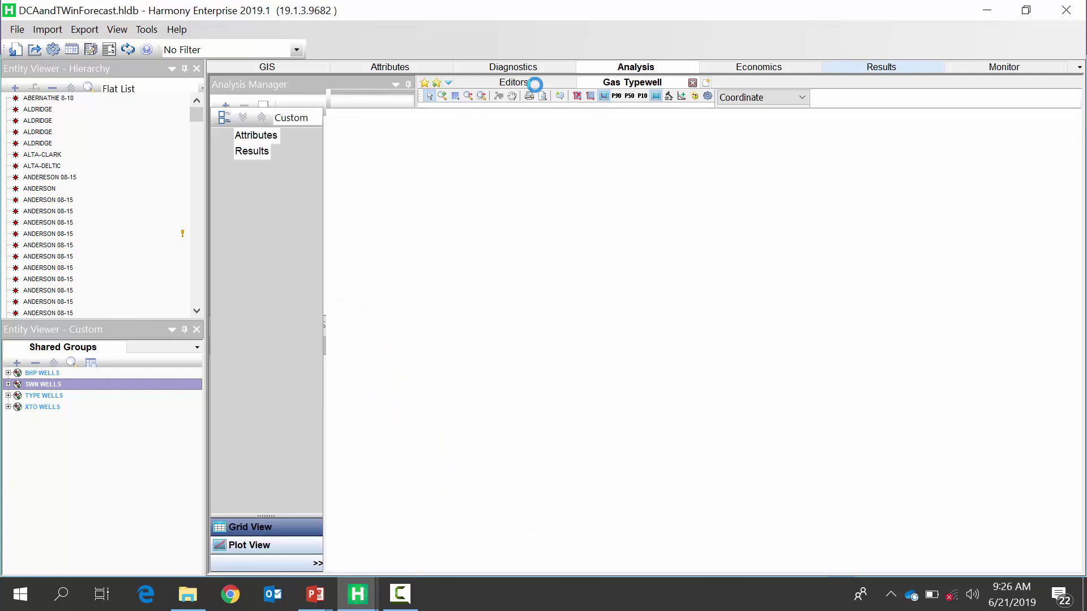
click(371, 85)
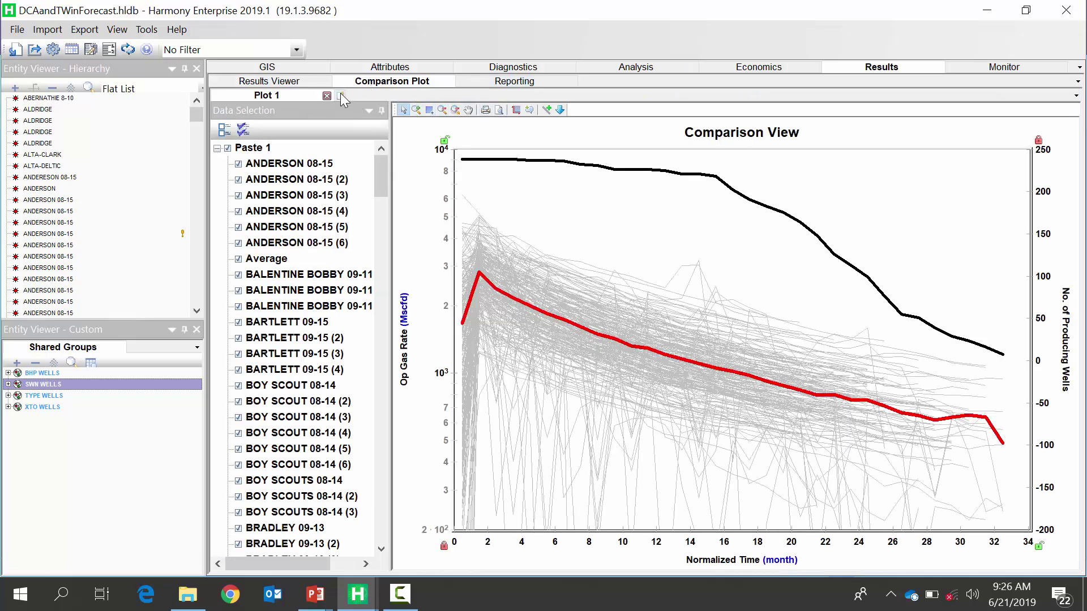
click(341, 95)
right_click(526, 229)
click(559, 259)
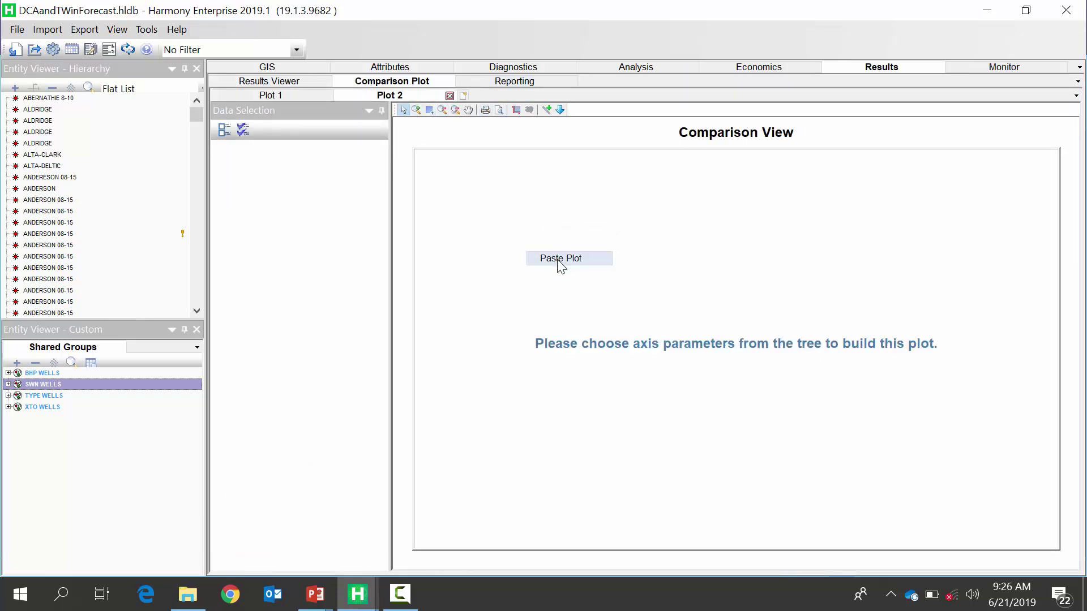
Step: Rename the pasted dataset group as "SWN Type Well"
right_click(250, 151)
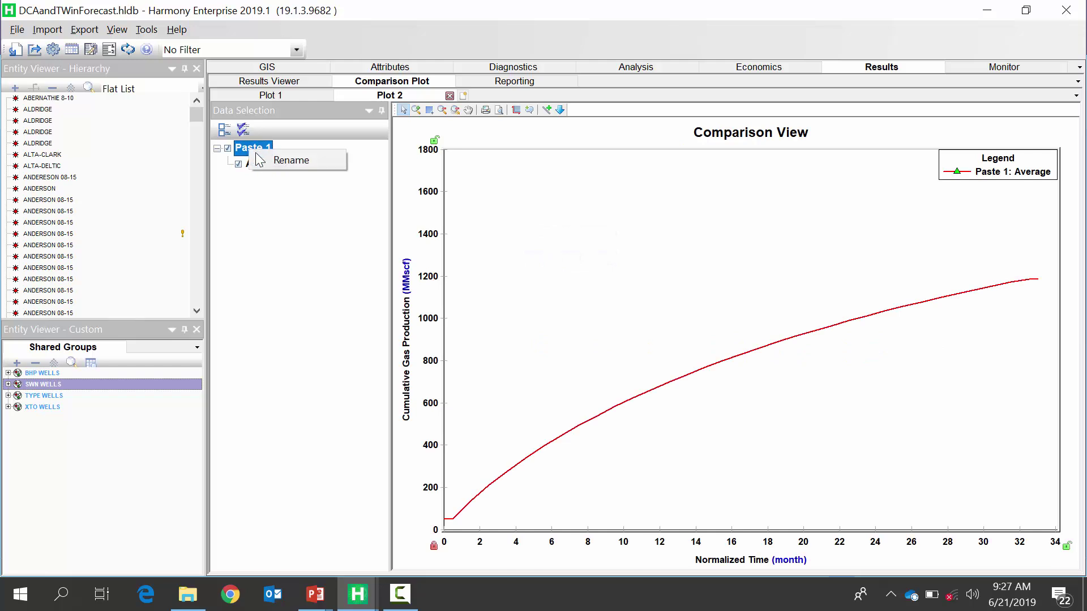
click(261, 160)
text(SWN)
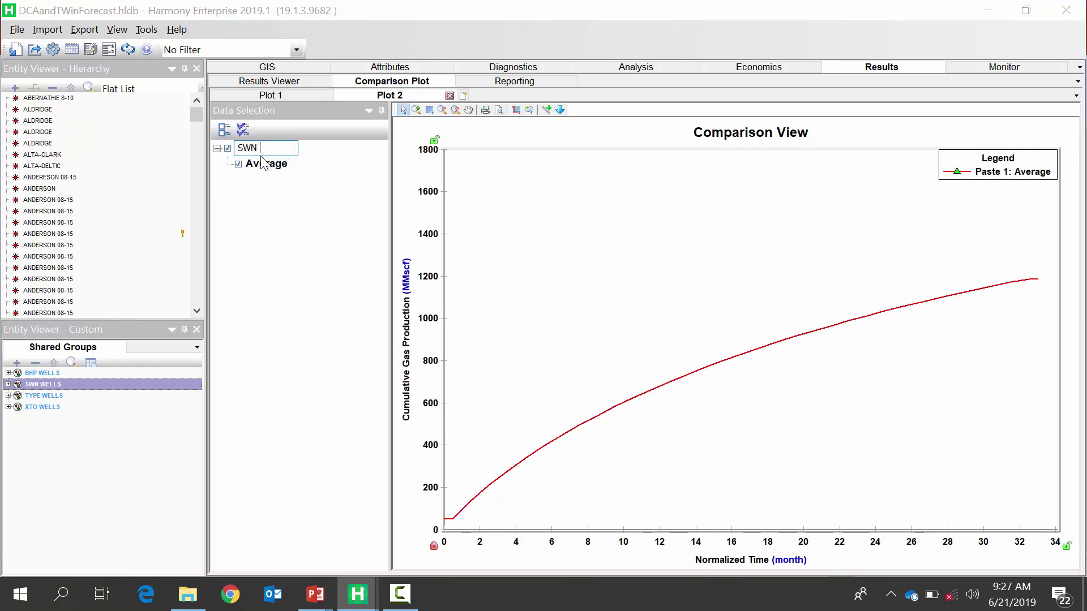
text( Type Well)
key(Return)
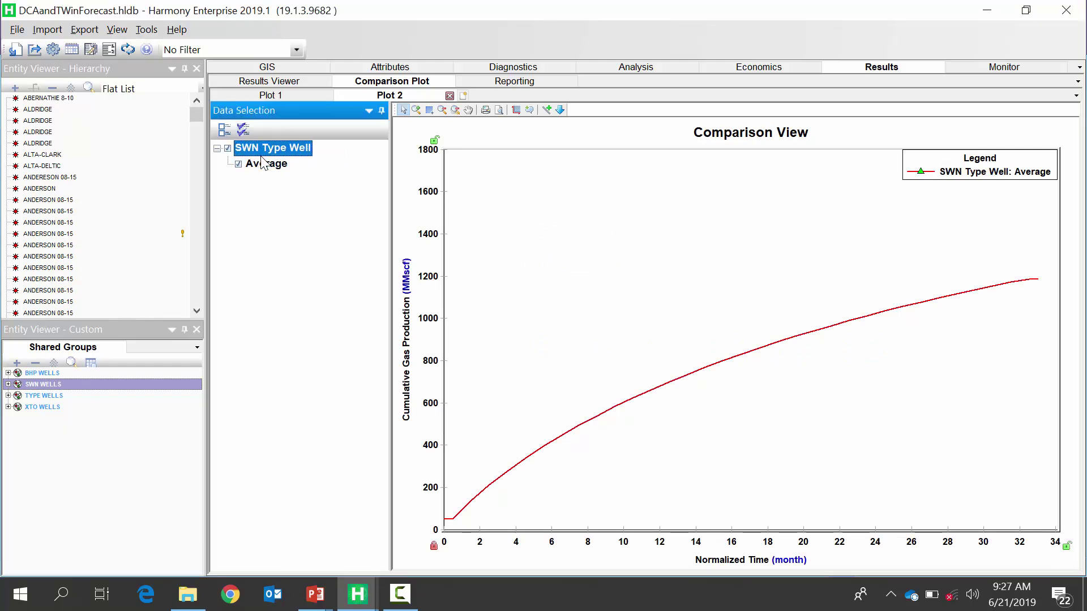
Step: Copy the Average dataset from the XTO WELLS group's Gas Typewell plot and paste it into the Plot 2 comparison
click(45, 406)
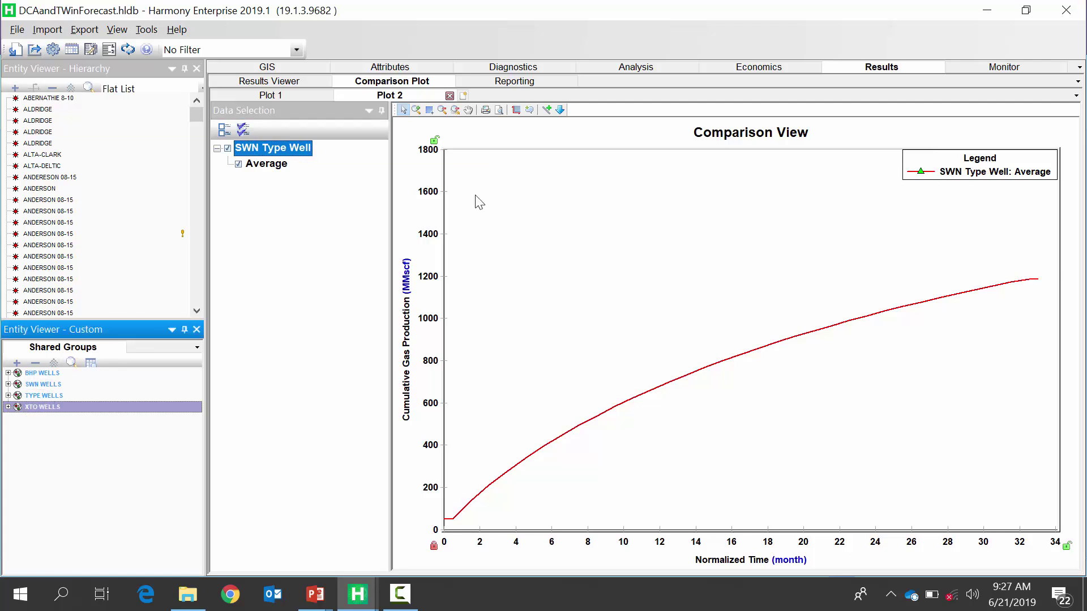
click(618, 71)
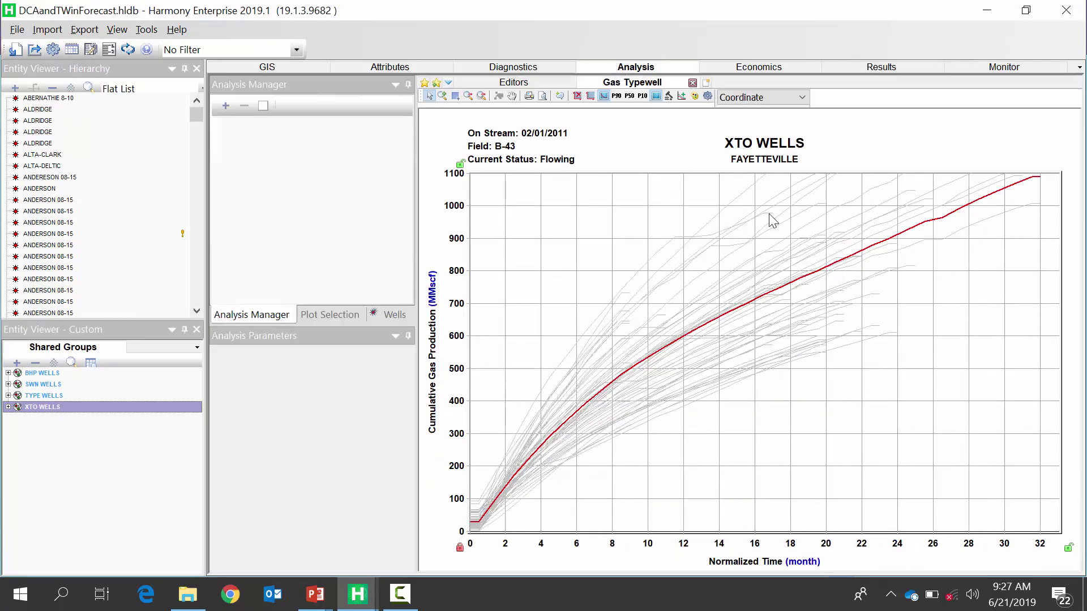
right_click(854, 254)
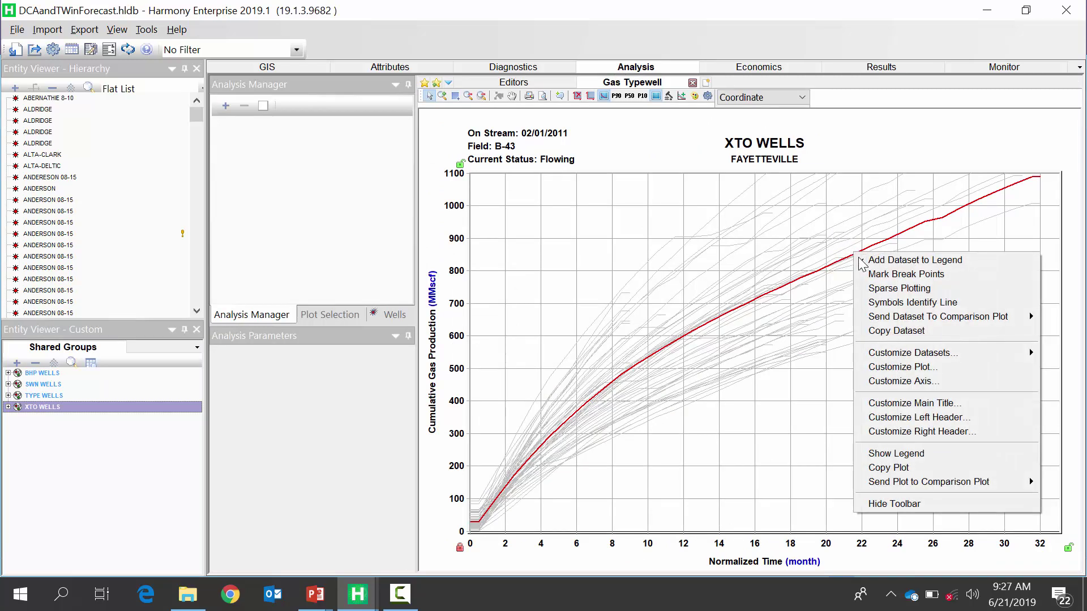
right_click(956, 211)
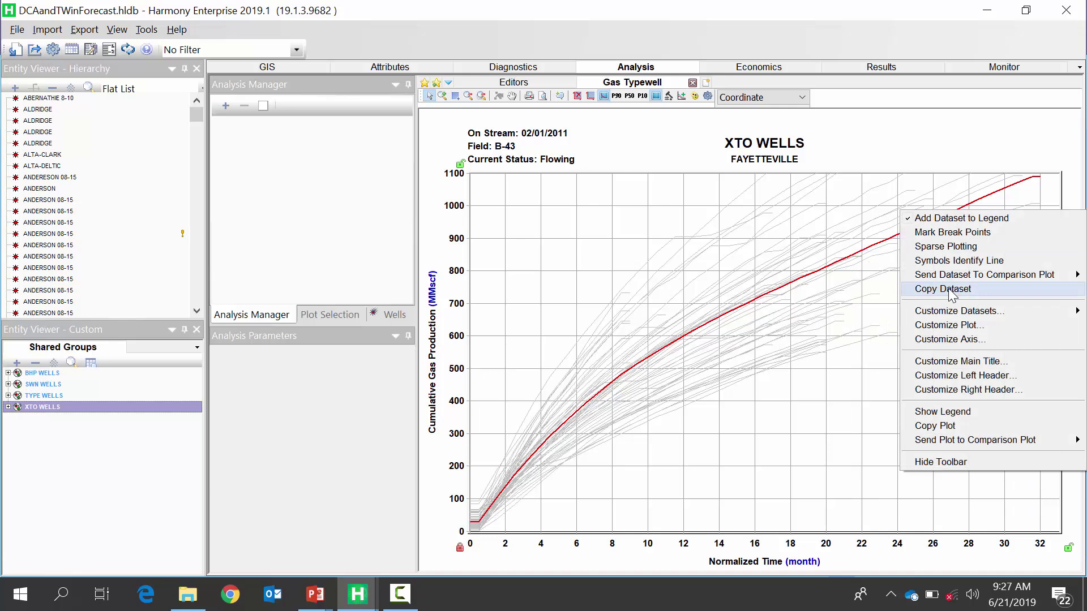
click(951, 290)
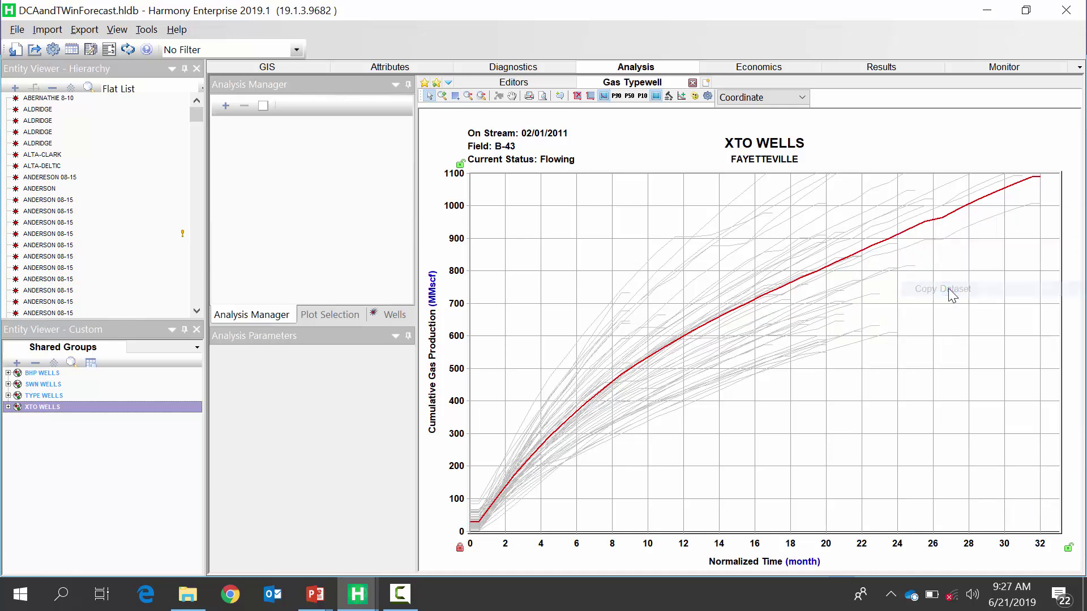
click(870, 67)
right_click(629, 234)
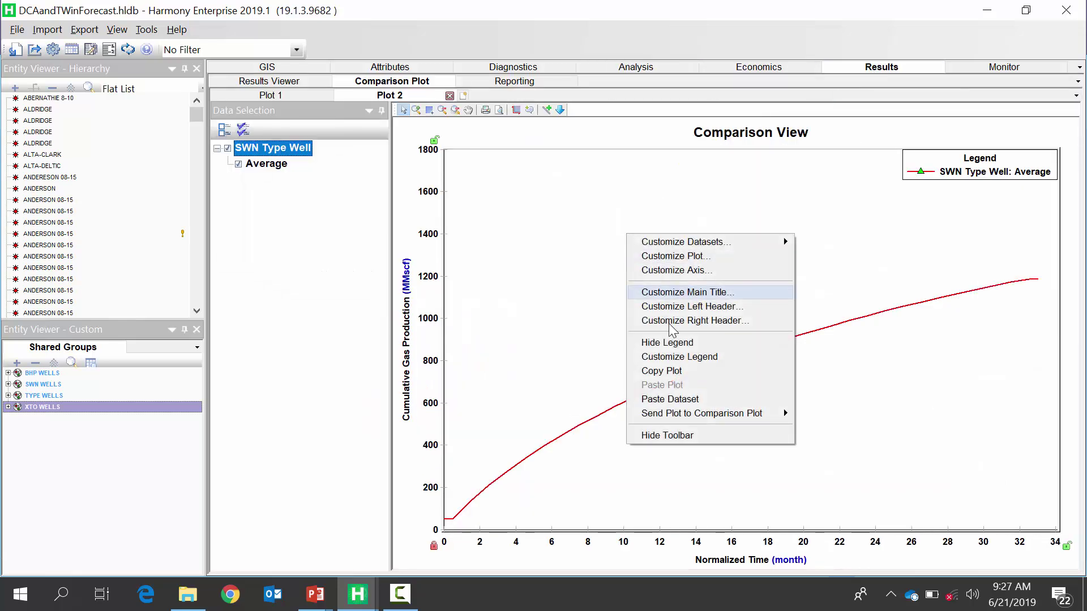
click(672, 399)
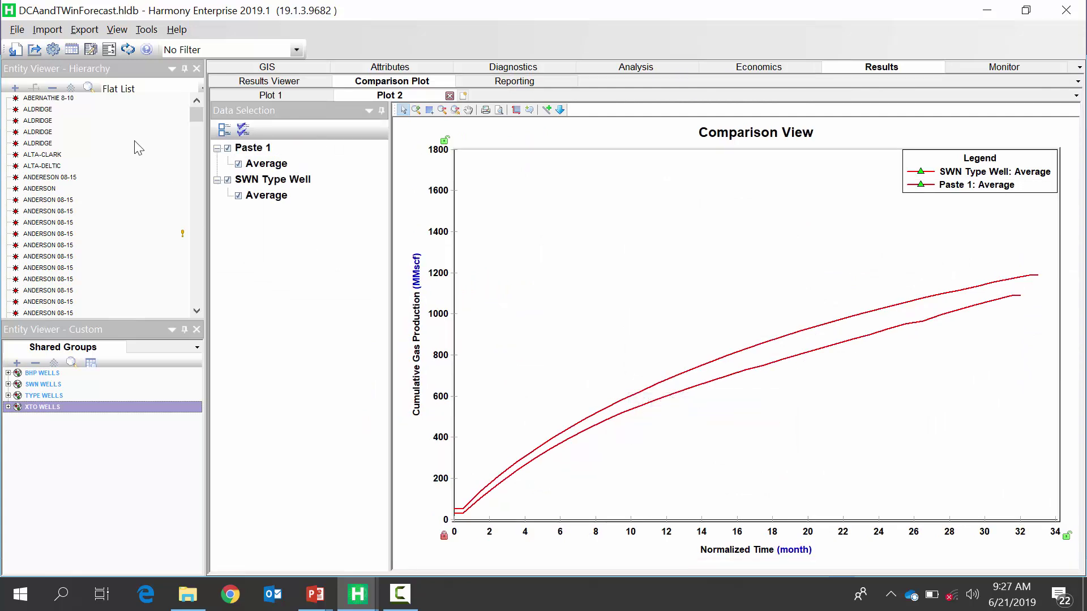
Step: Rename the newly pasted dataset group as "XTO Type Well"
right_click(251, 152)
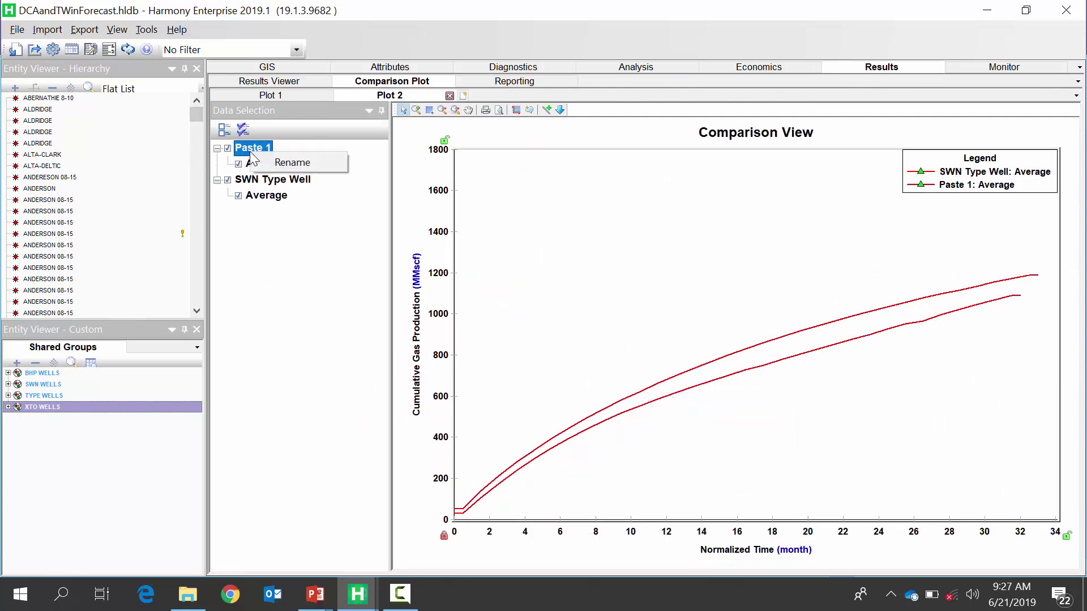
click(301, 163)
text(XT)
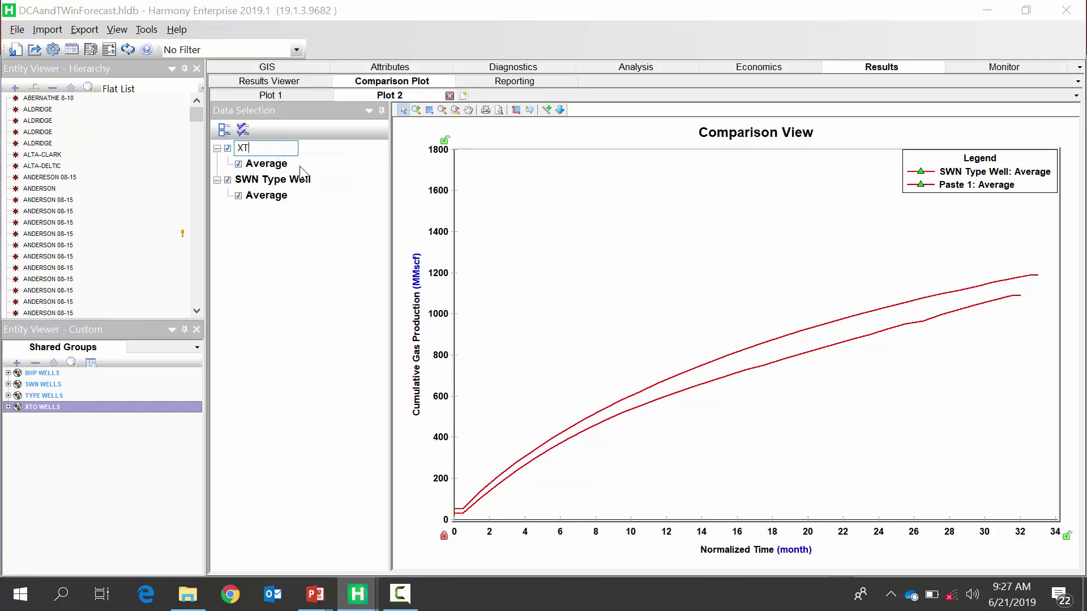
text(O Type Well)
key(Return)
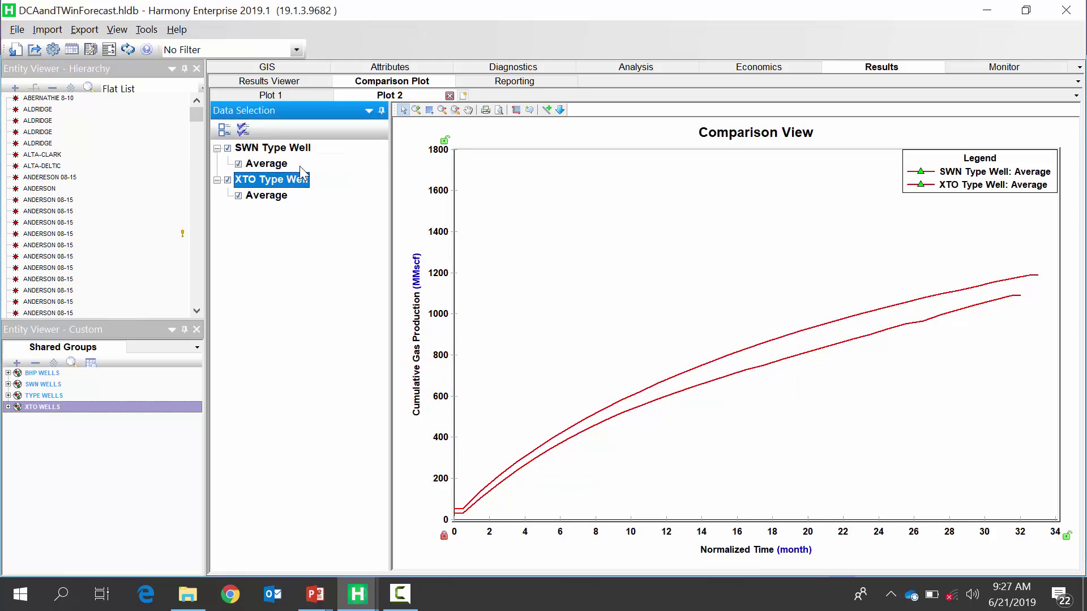
Step: Copy the Average dataset from the BHP WELLS group's Gas Typewell plot and paste it into the Plot 2 comparison
click(50, 373)
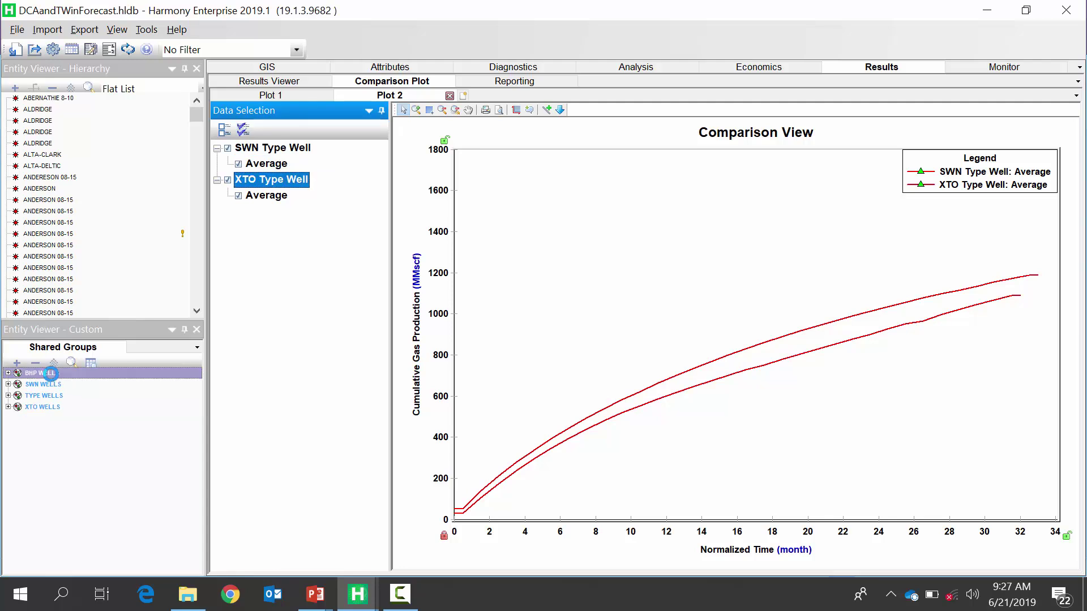
click(636, 68)
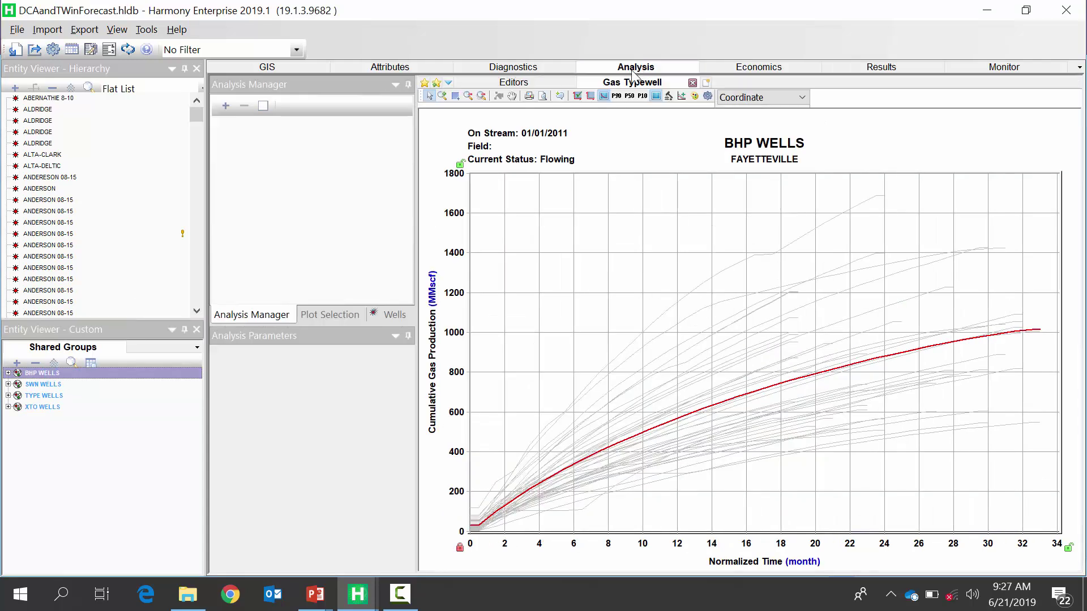
right_click(860, 363)
mouse_move(992, 182)
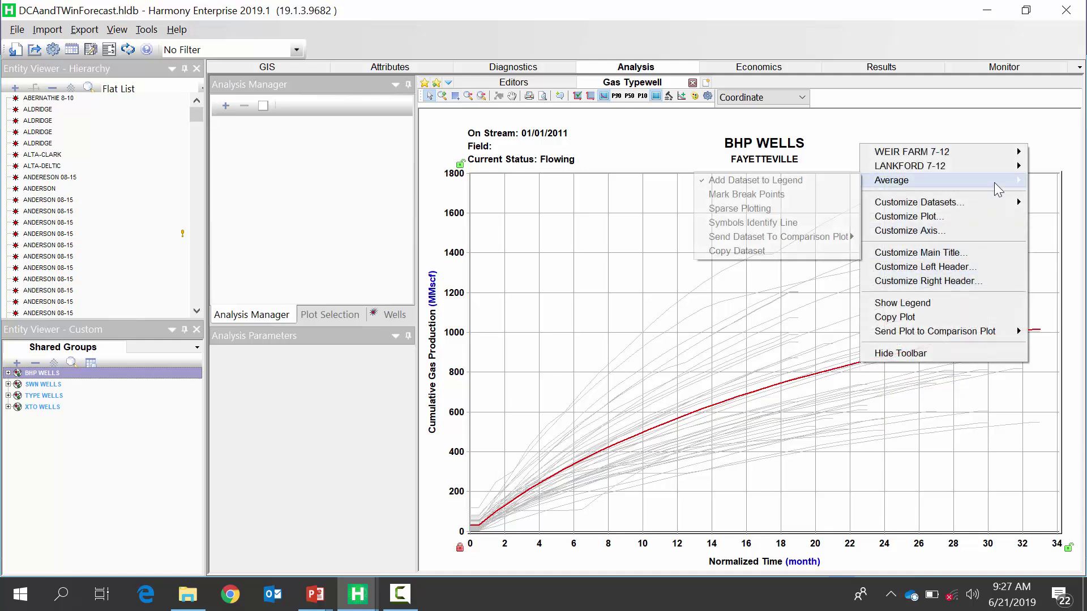
click(731, 250)
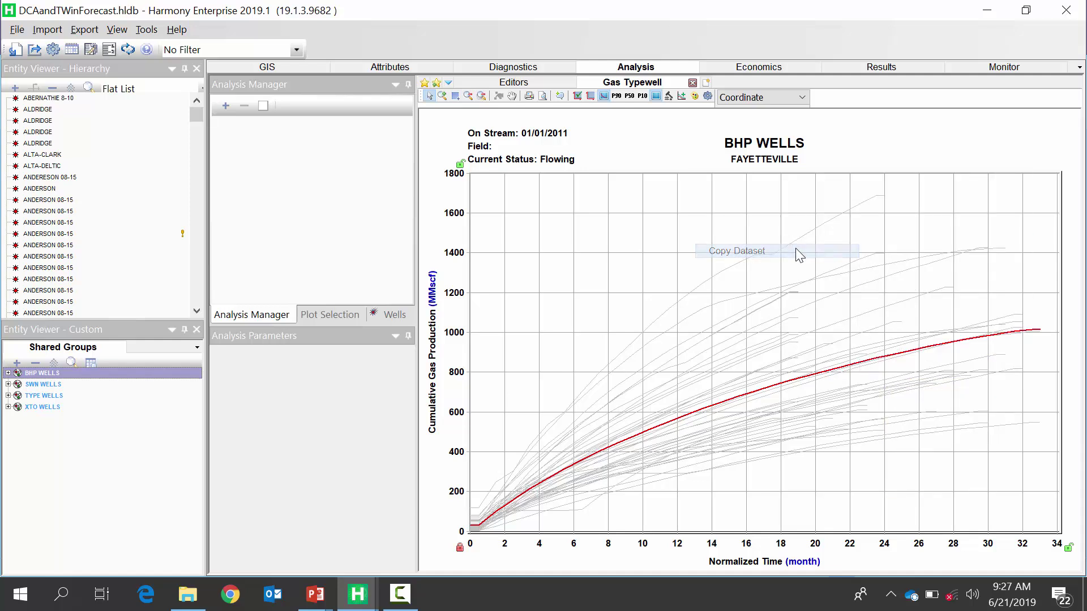
click(892, 67)
right_click(649, 273)
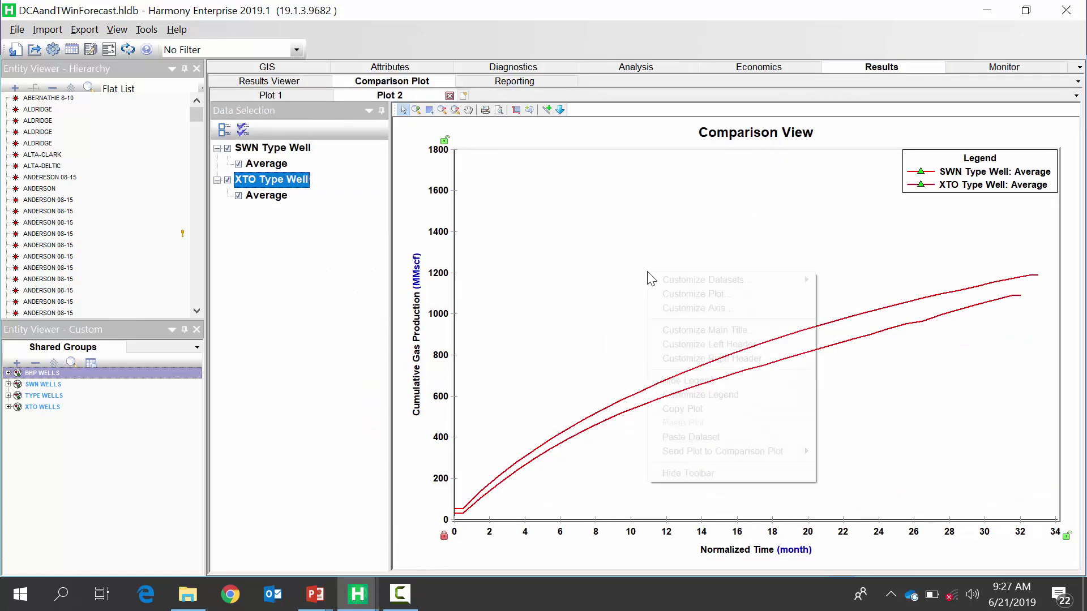
click(691, 437)
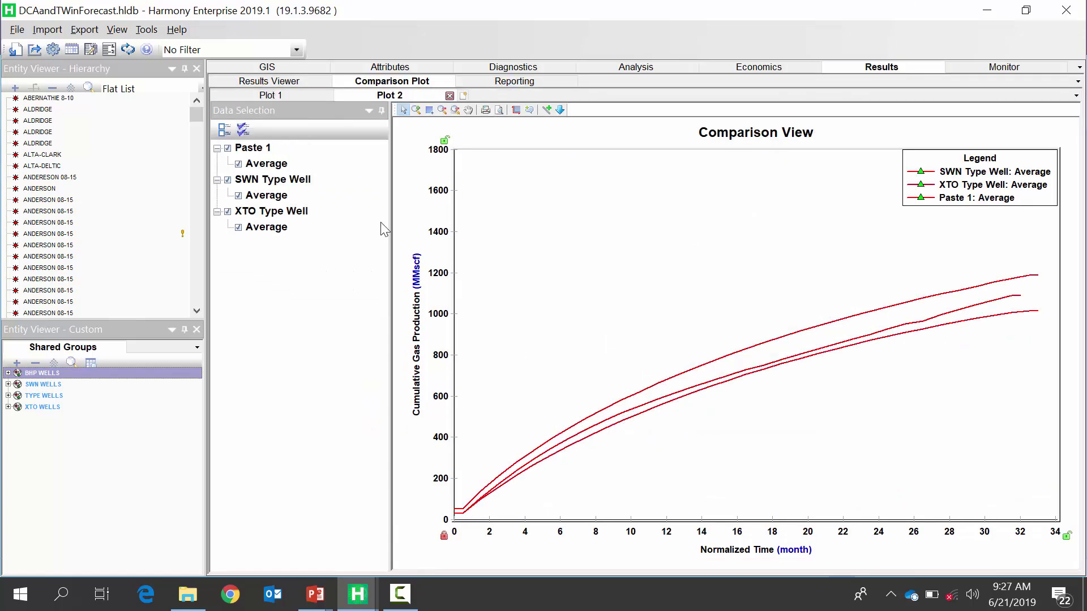
Step: Rename the newly pasted dataset group as "BHP Type Well"
right_click(262, 149)
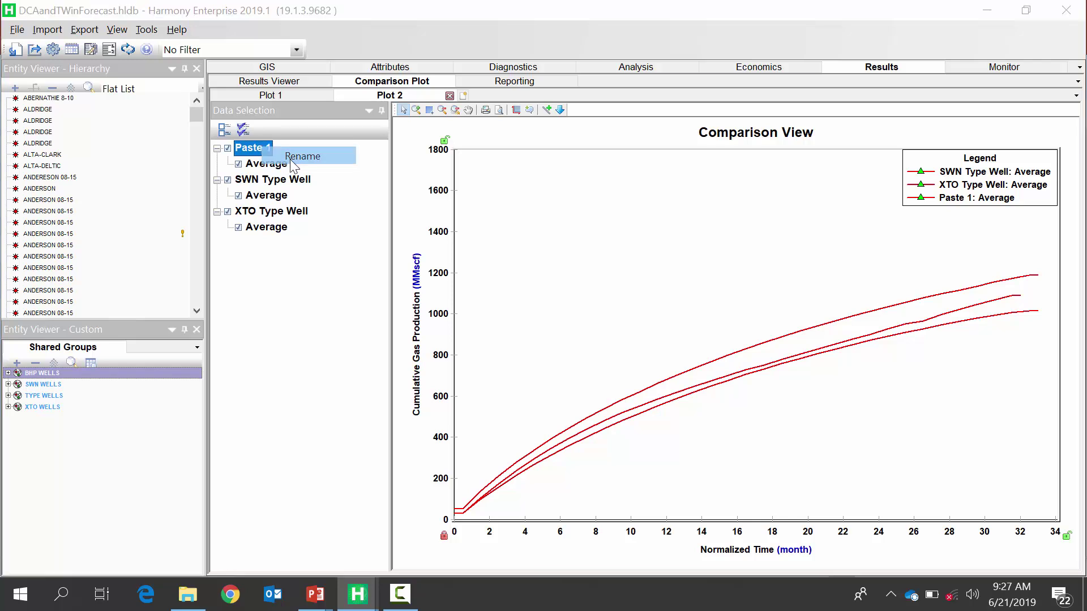
click(291, 157)
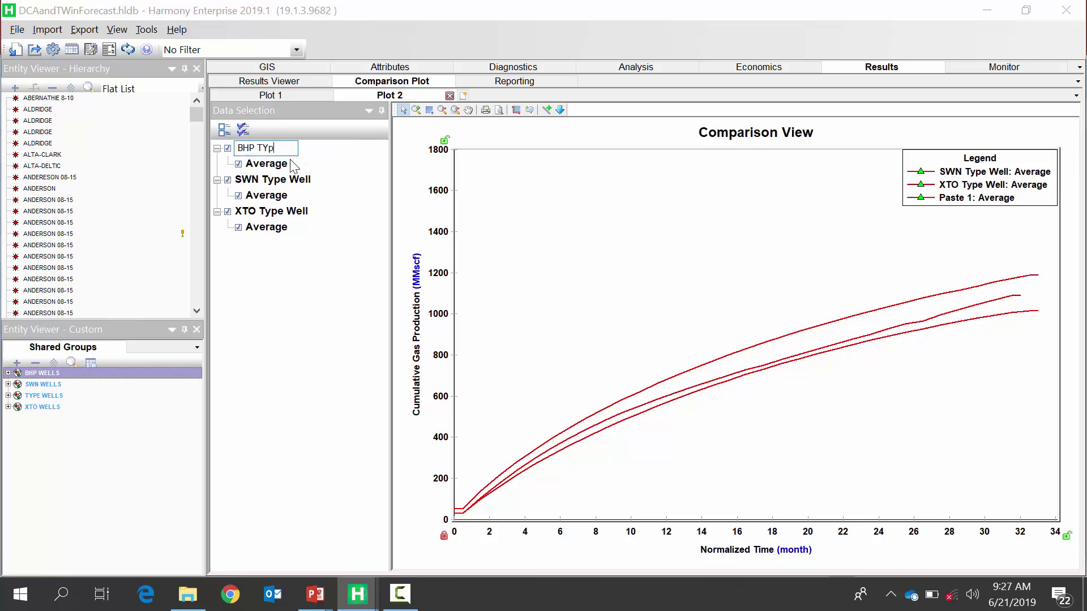
text(BHP Type Well)
key(Return)
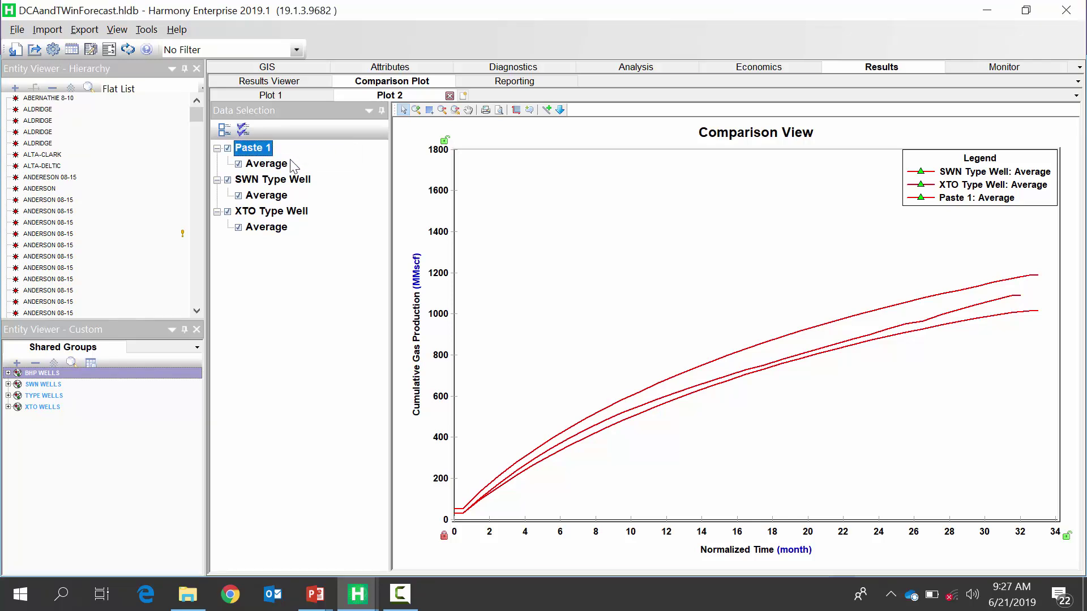
Step: Change the line color of the "SWN Type Well: Average" dataset to blue
right_click(731, 376)
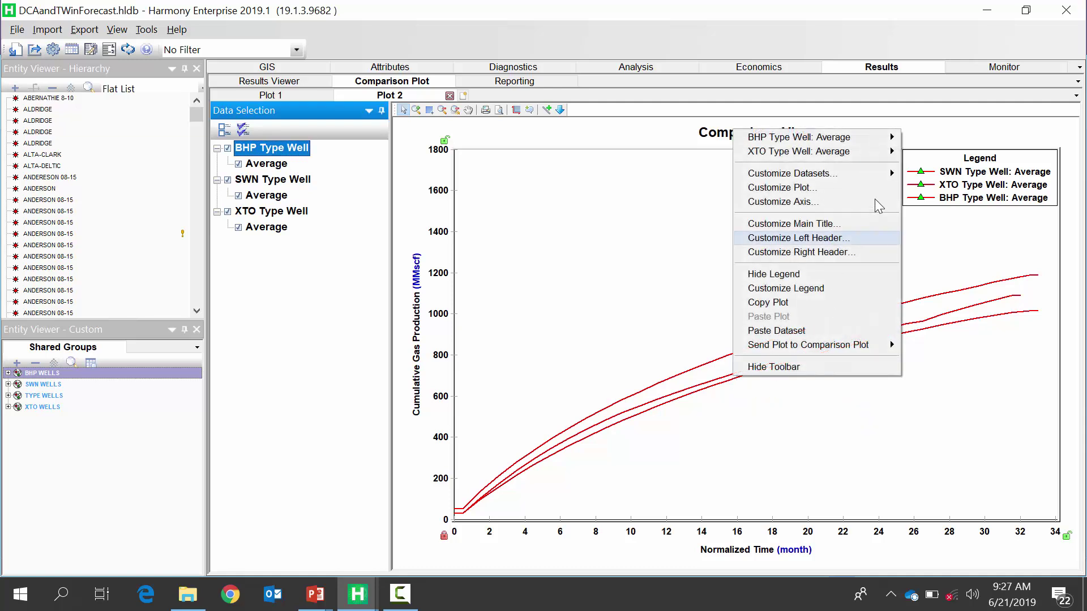
mouse_move(890, 171)
click(966, 209)
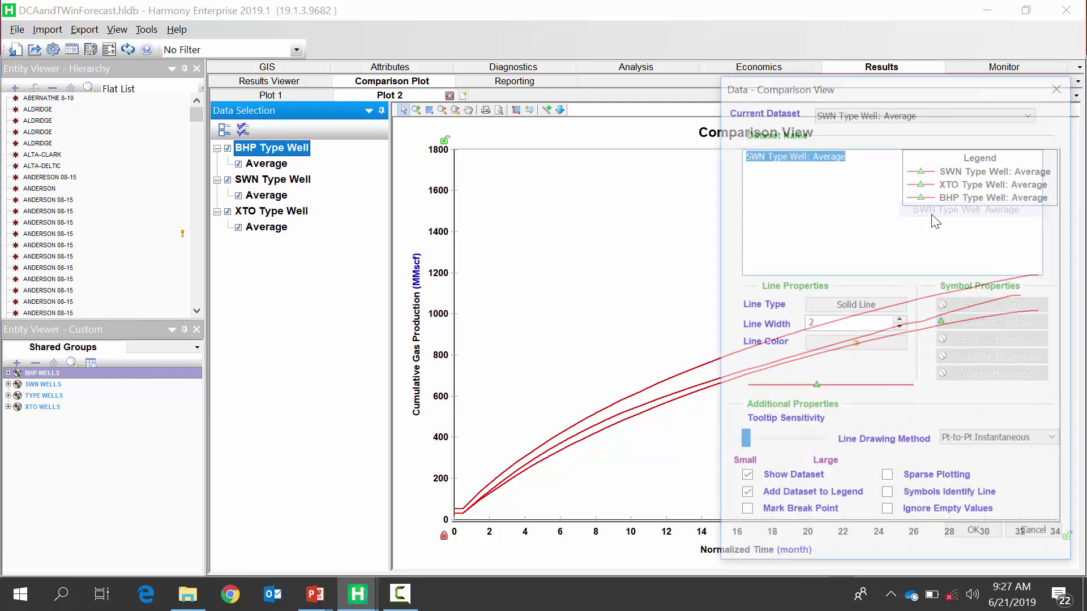
click(885, 345)
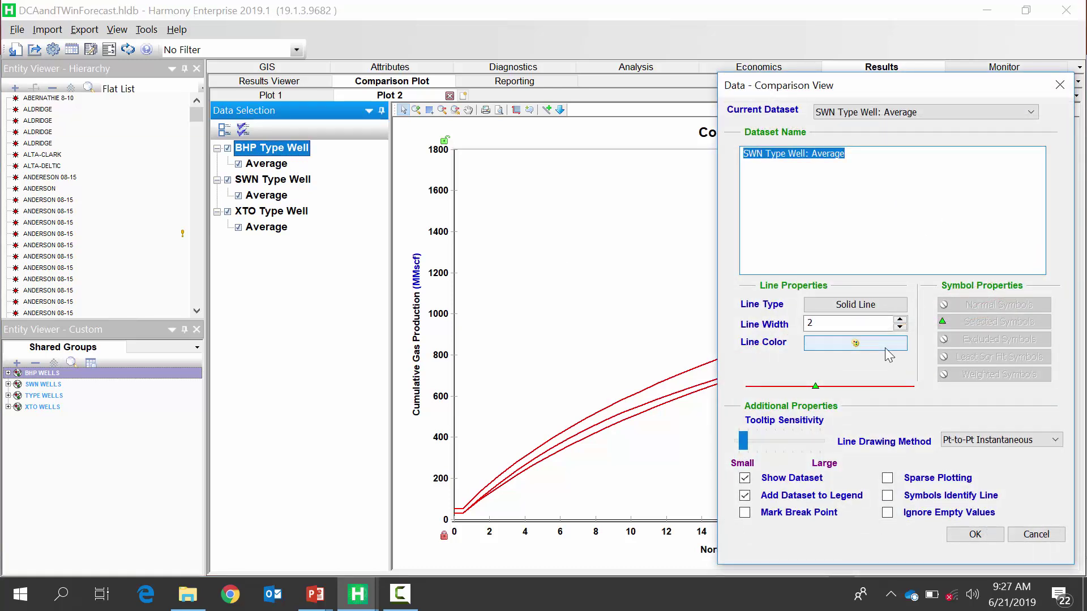
click(863, 368)
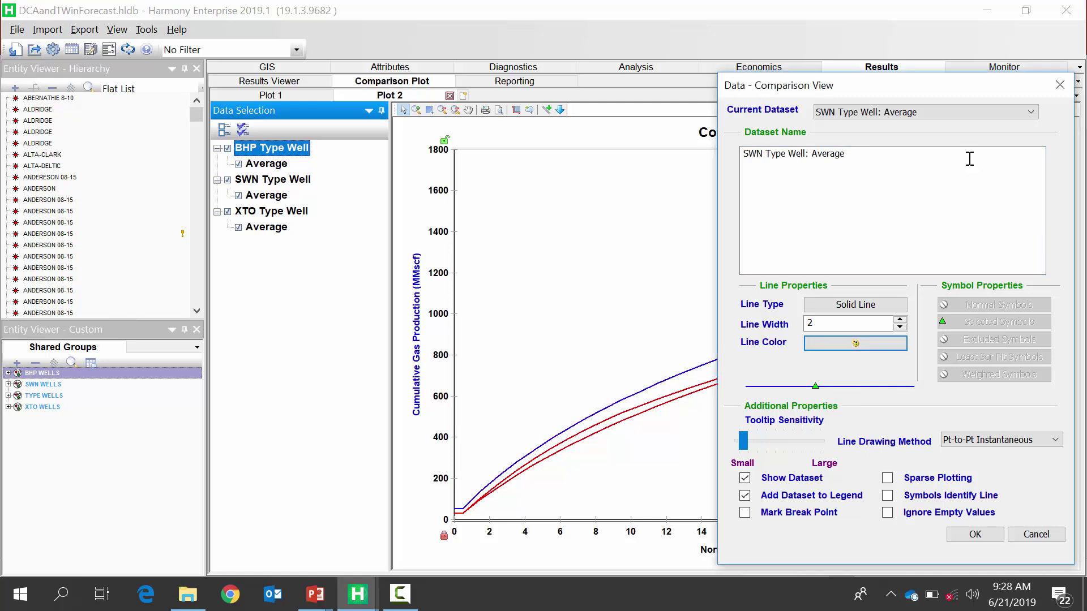
Step: Change the line color of the "XTO Type Well: Average" dataset to bright green and apply the dataset formatting
click(1031, 113)
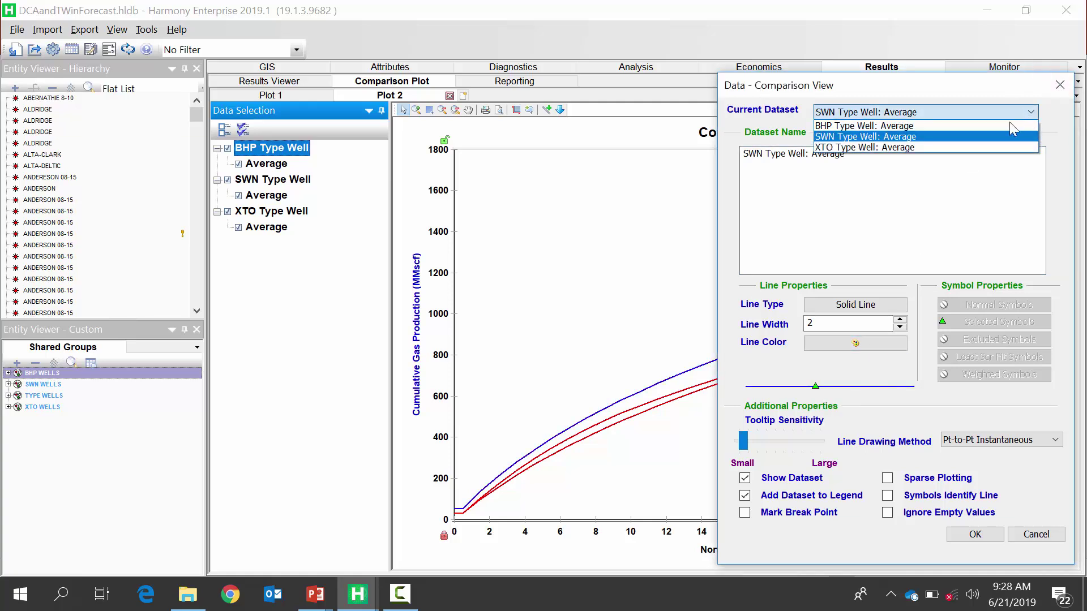
click(982, 148)
click(869, 342)
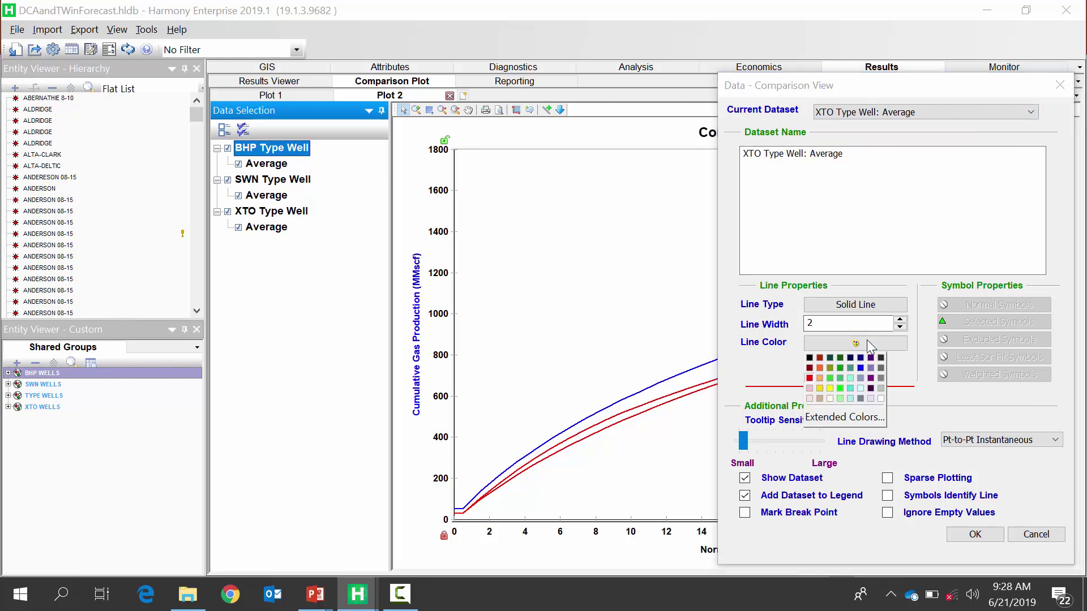
click(842, 387)
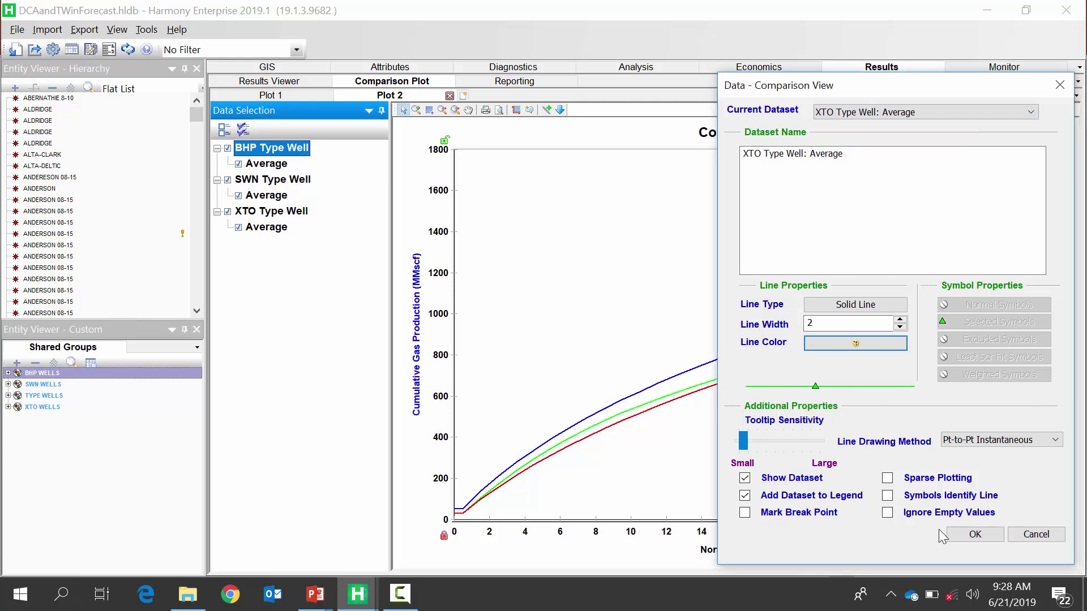
click(974, 534)
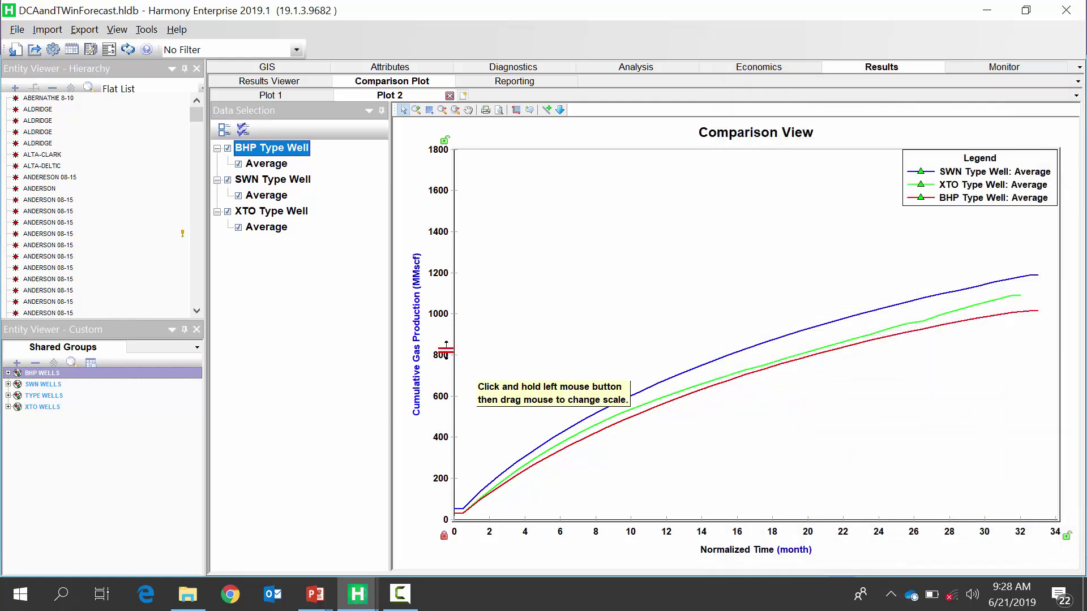
drag(446, 320, 446, 313)
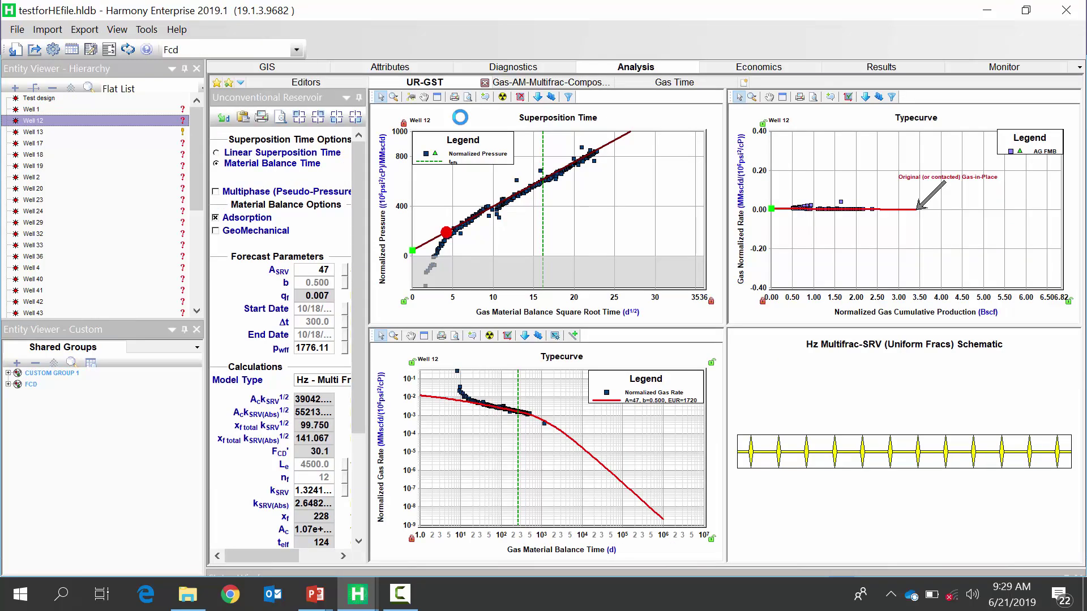
Step: Maximize Well 12's Superposition Time plot and extend its normalized pressure axis down to -400
click(437, 97)
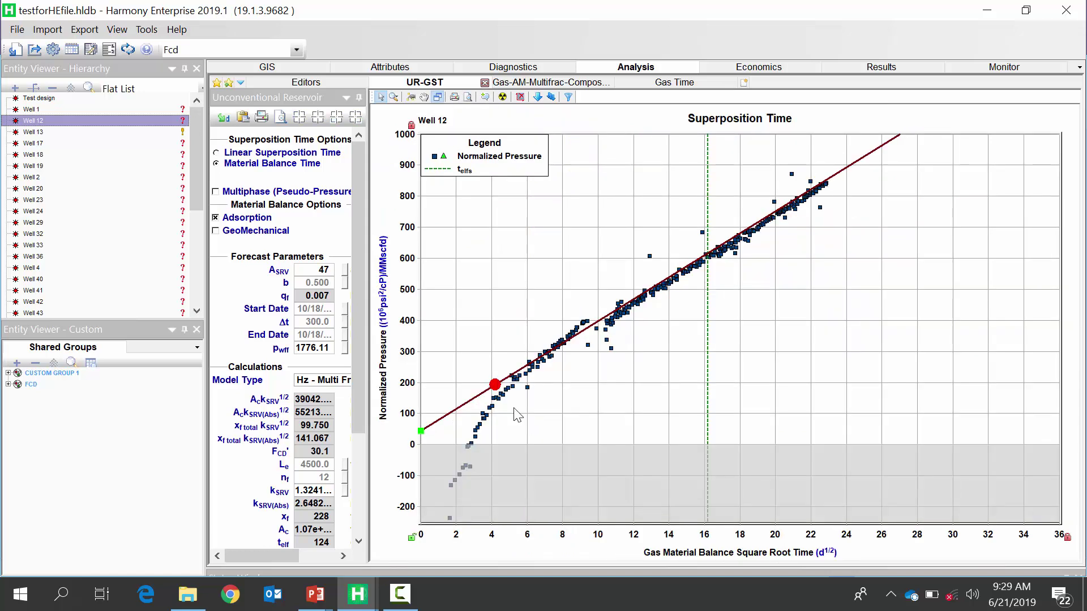
drag(407, 244, 407, 231)
Step: Send Well 12's Superposition Time plot to a new comparison plot and move the legend there below the data points
right_click(521, 280)
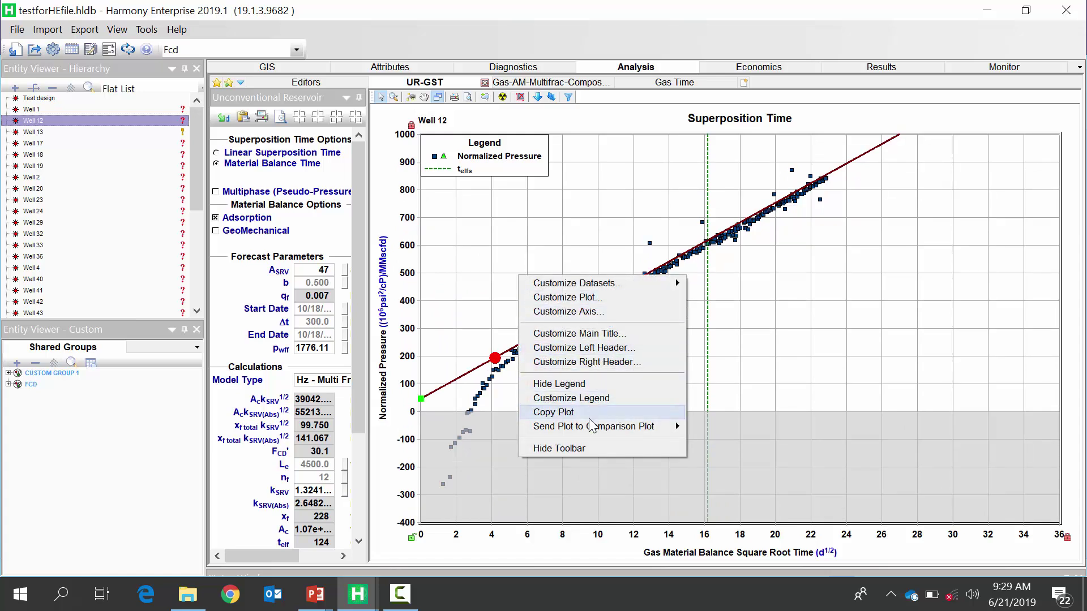
mouse_move(605, 429)
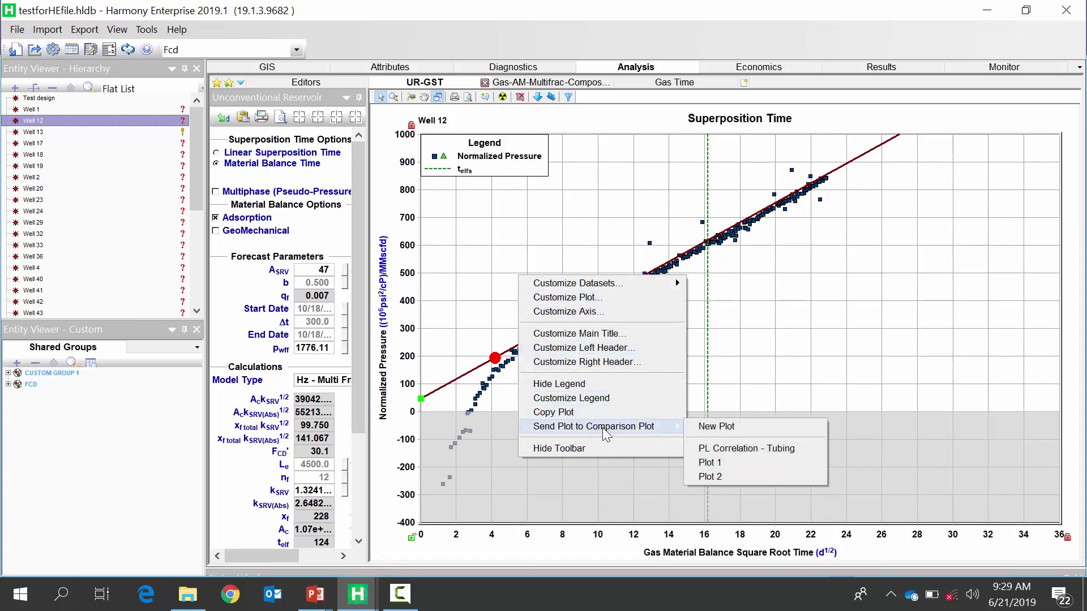
click(717, 427)
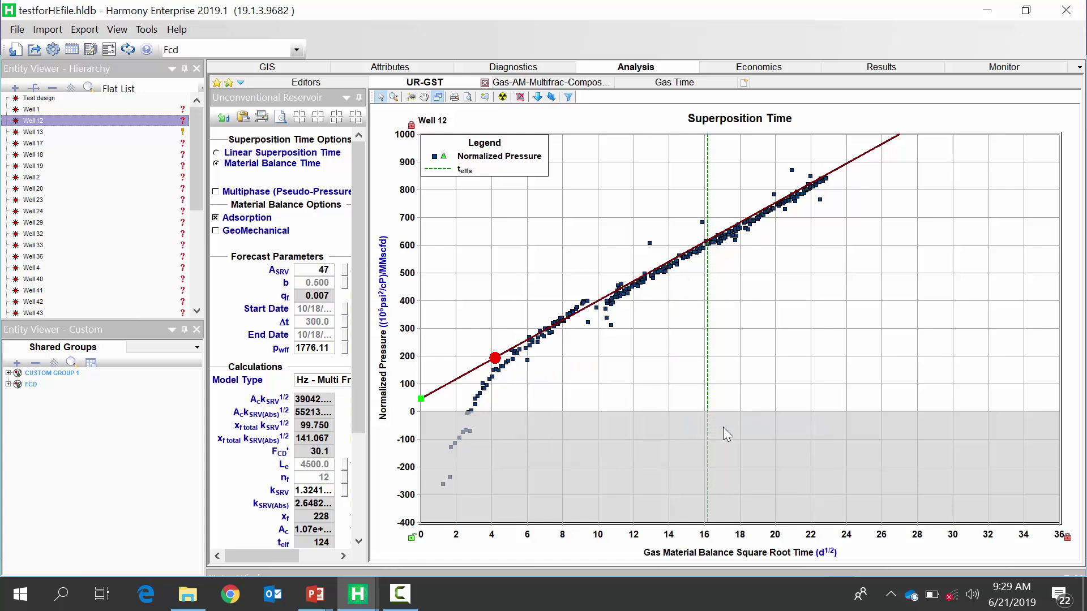
click(887, 68)
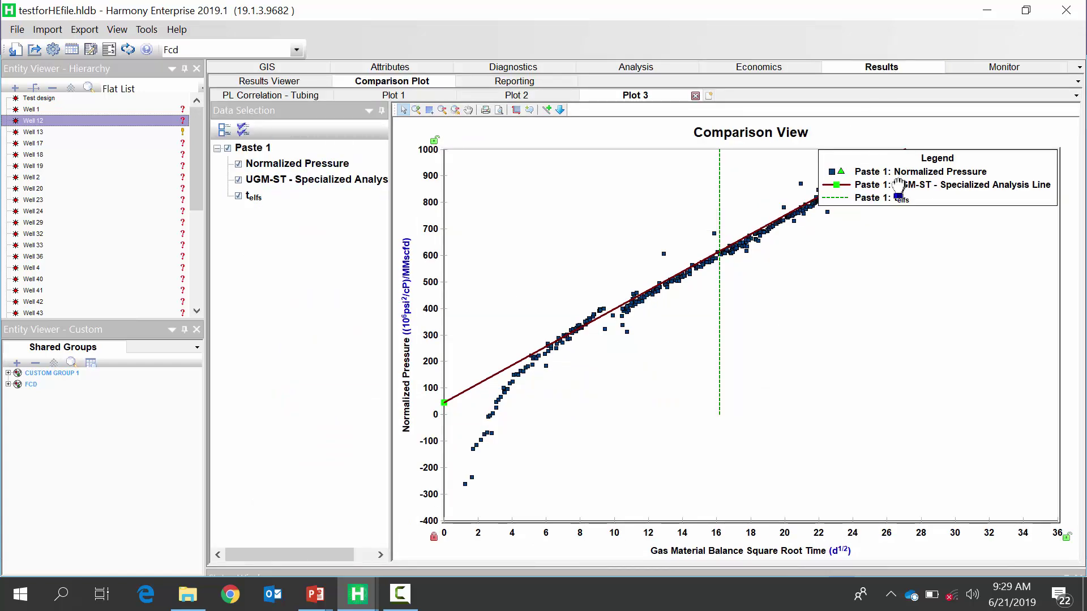
drag(898, 185, 899, 250)
Step: Rename the pasted dataset group in Plot 3 as "Well 12"
right_click(258, 151)
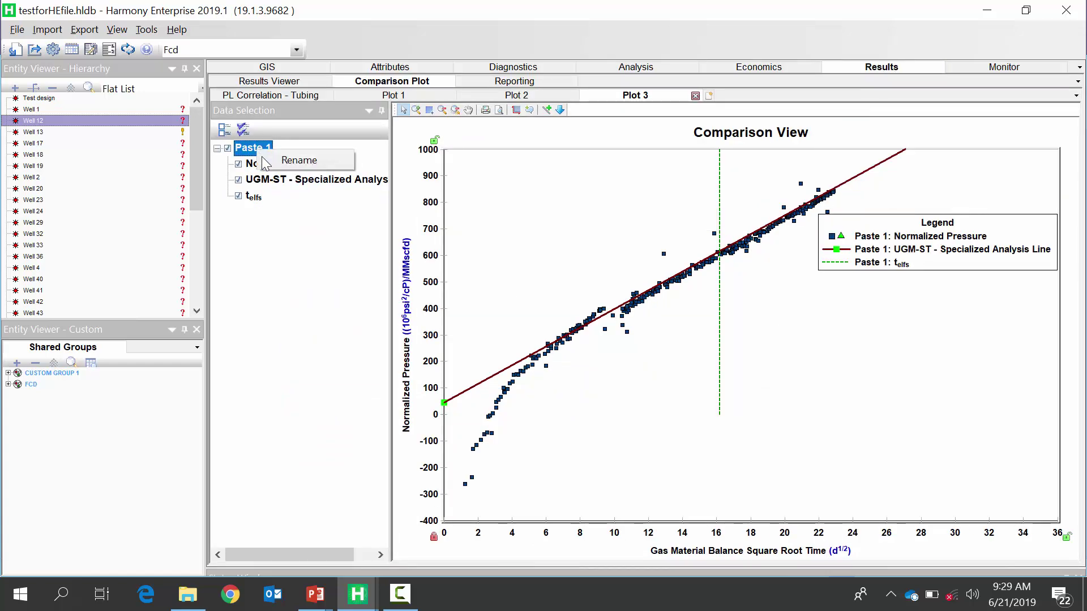
click(274, 160)
text(Well 12)
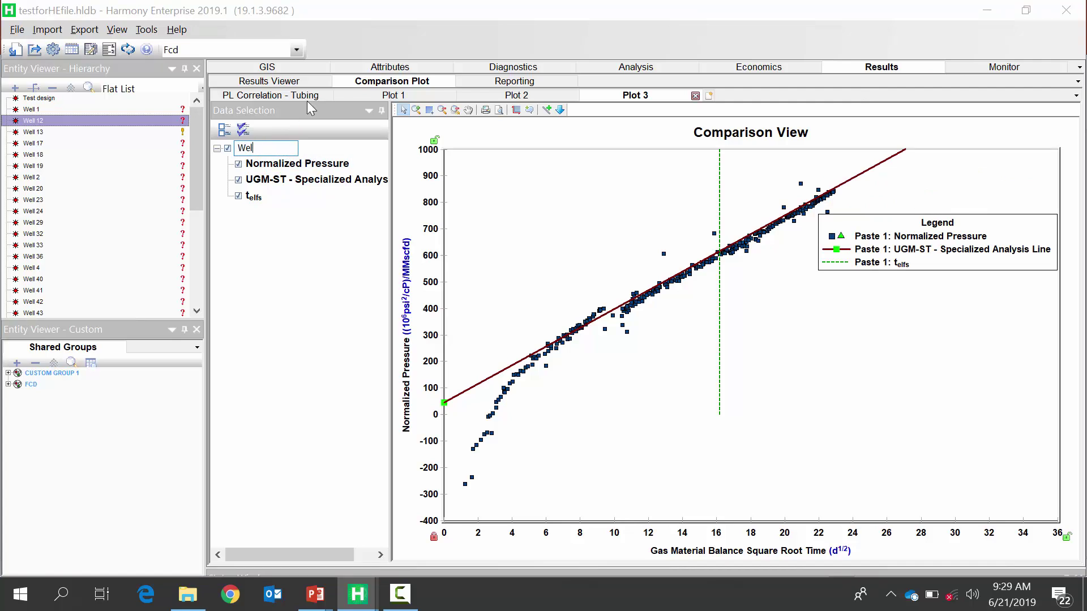
key(Return)
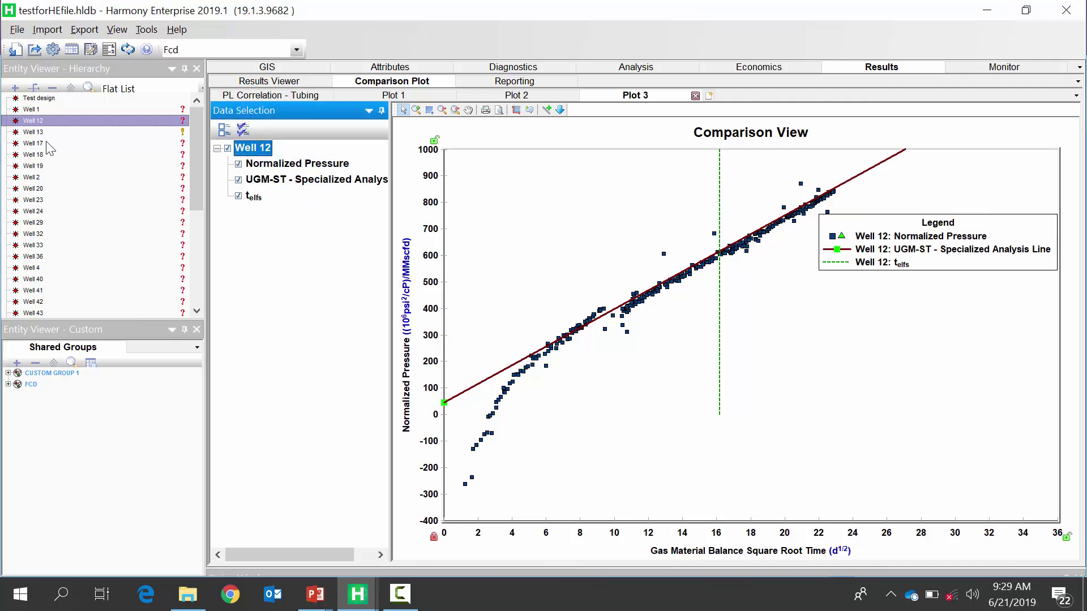
Step: Copy Well 13's Superposition Time plot from the UR-GST analysis and paste it into the Plot 3 comparison
click(47, 133)
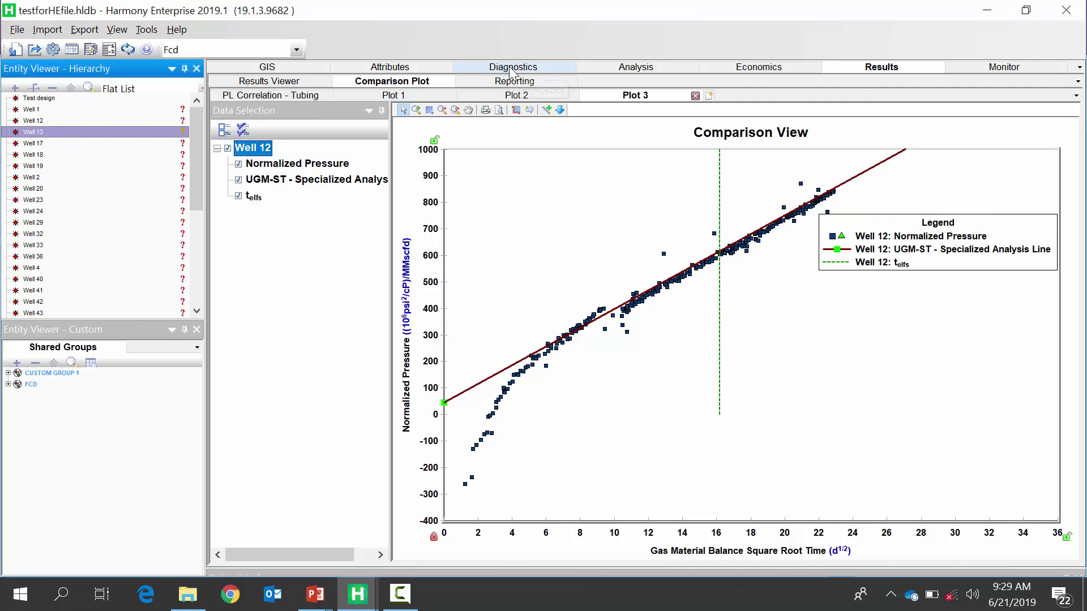
click(512, 70)
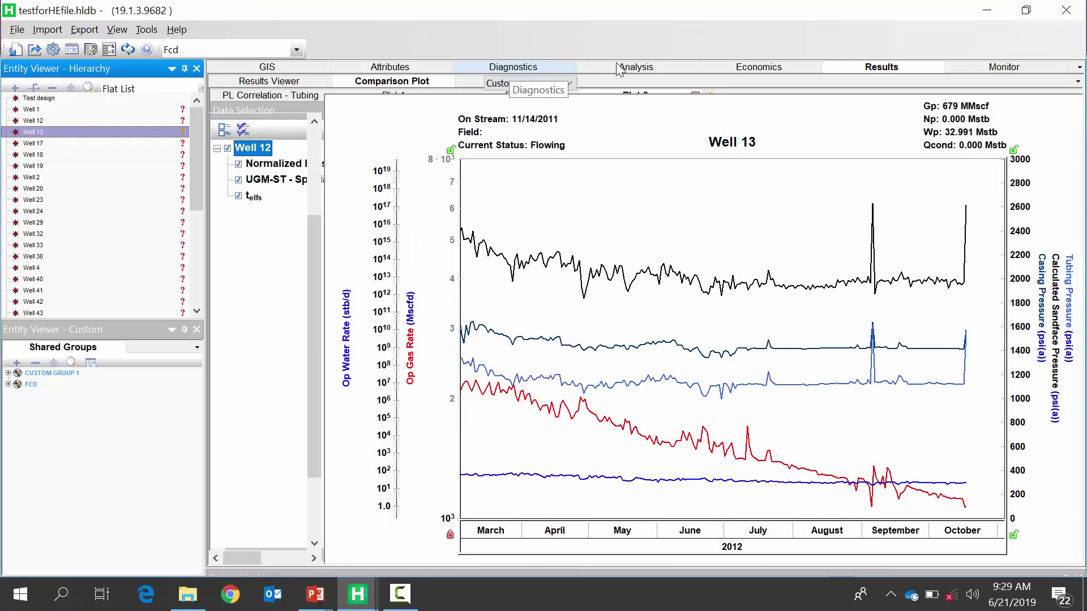
click(620, 68)
right_click(542, 178)
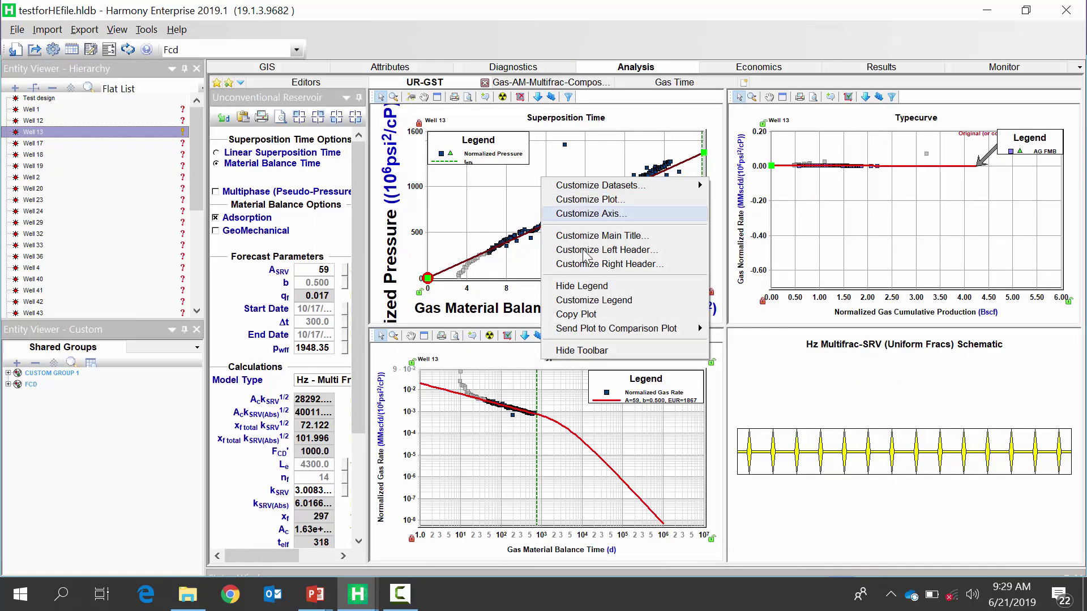
mouse_move(593, 330)
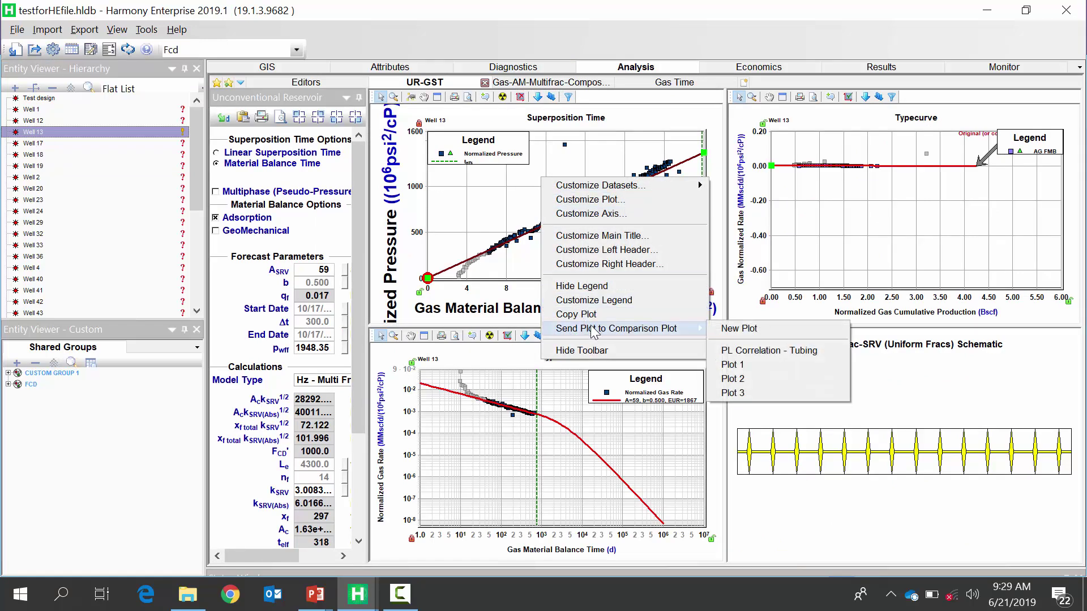
key(Escape)
key(Escape)
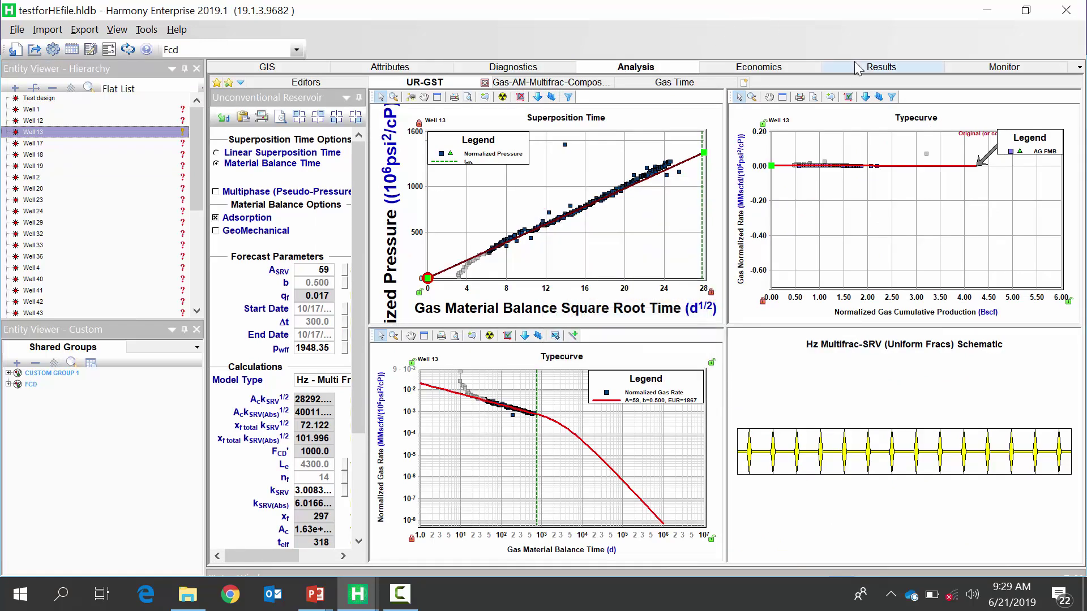
click(859, 69)
right_click(668, 169)
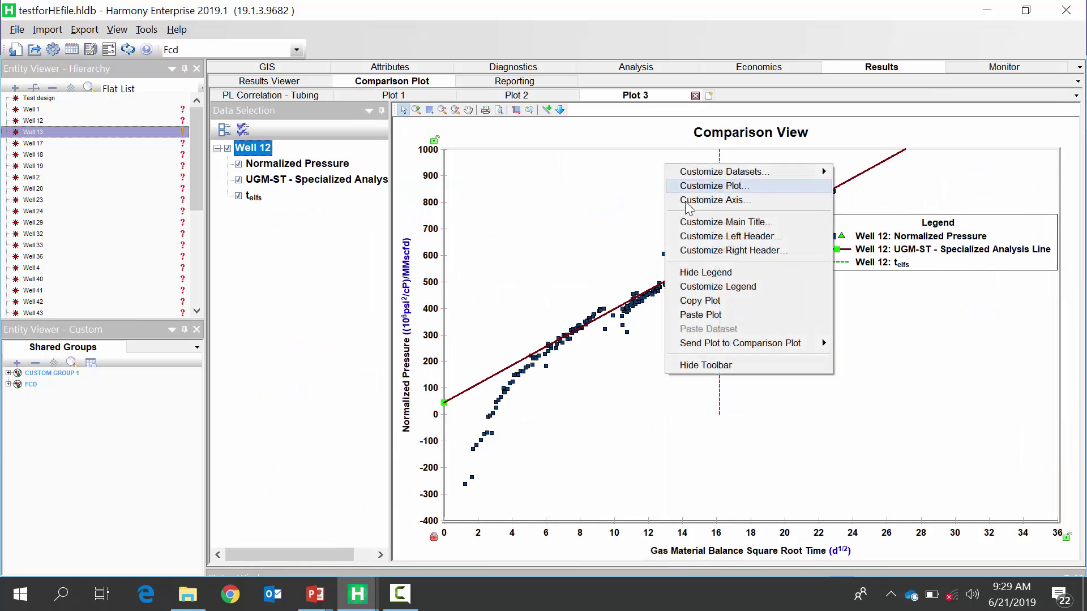
click(689, 315)
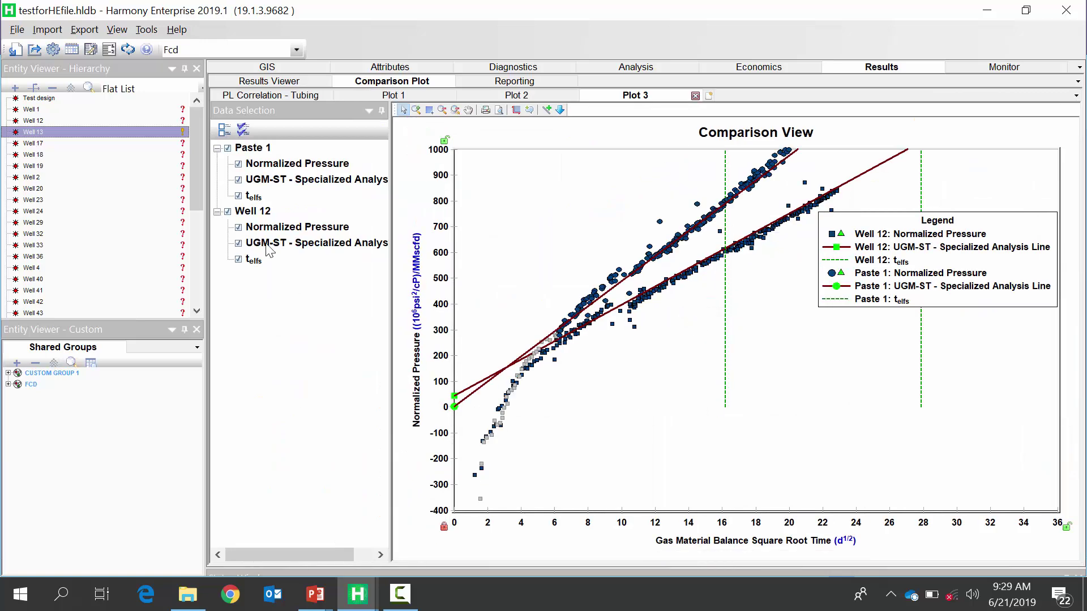
Step: Rename the newly pasted "Paste 1" dataset group in Plot 3 as "Well 13"
right_click(259, 151)
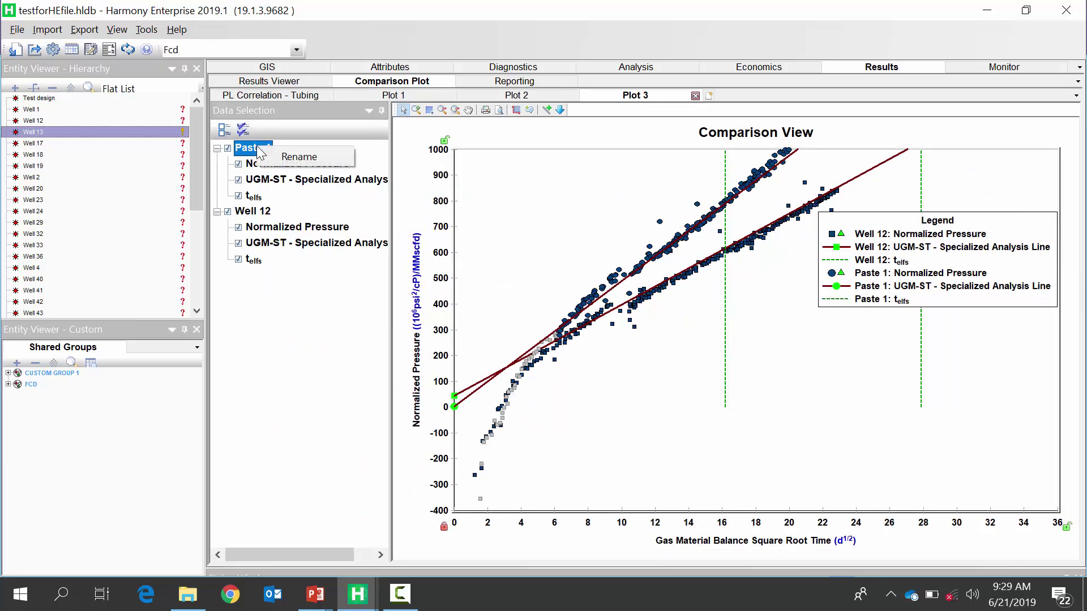
click(287, 158)
text(Well 13)
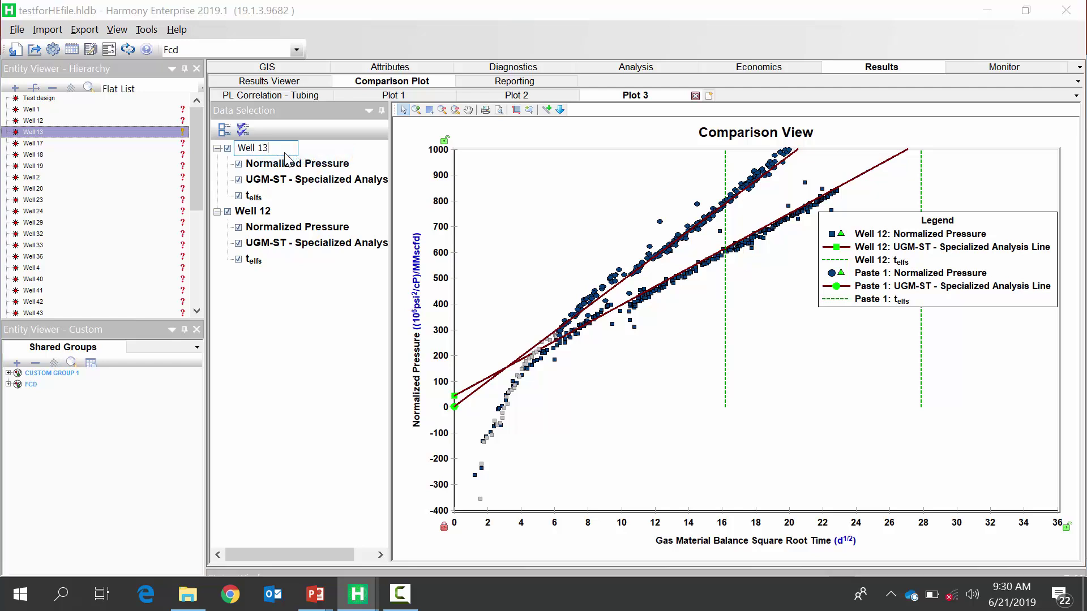
key(Return)
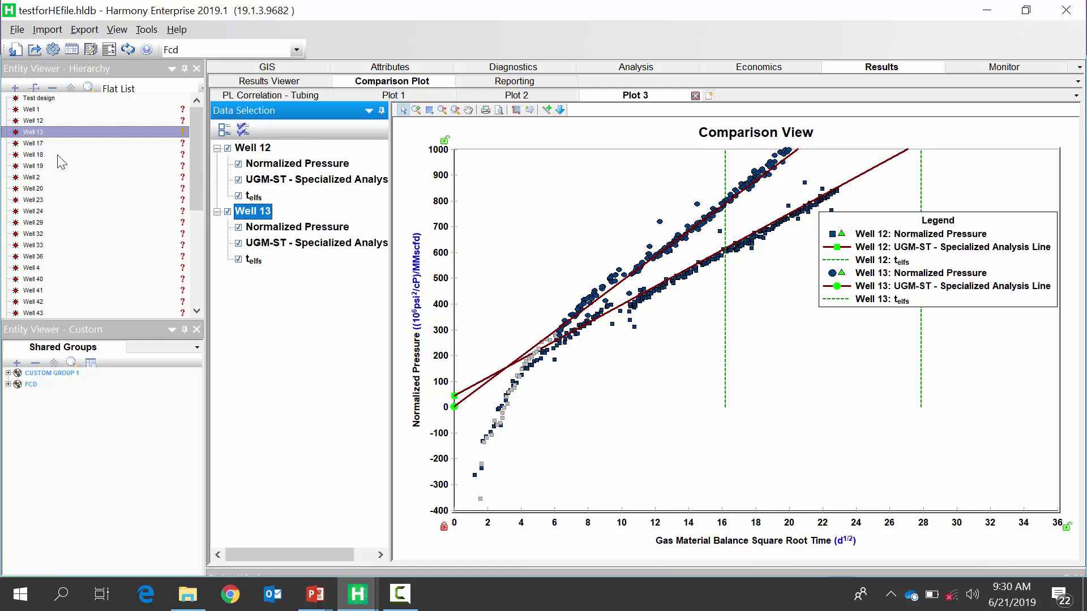
Step: Copy Well 17's Superposition Time plot from the UR-GST analysis and paste it into the Plot 3 comparison
click(636, 67)
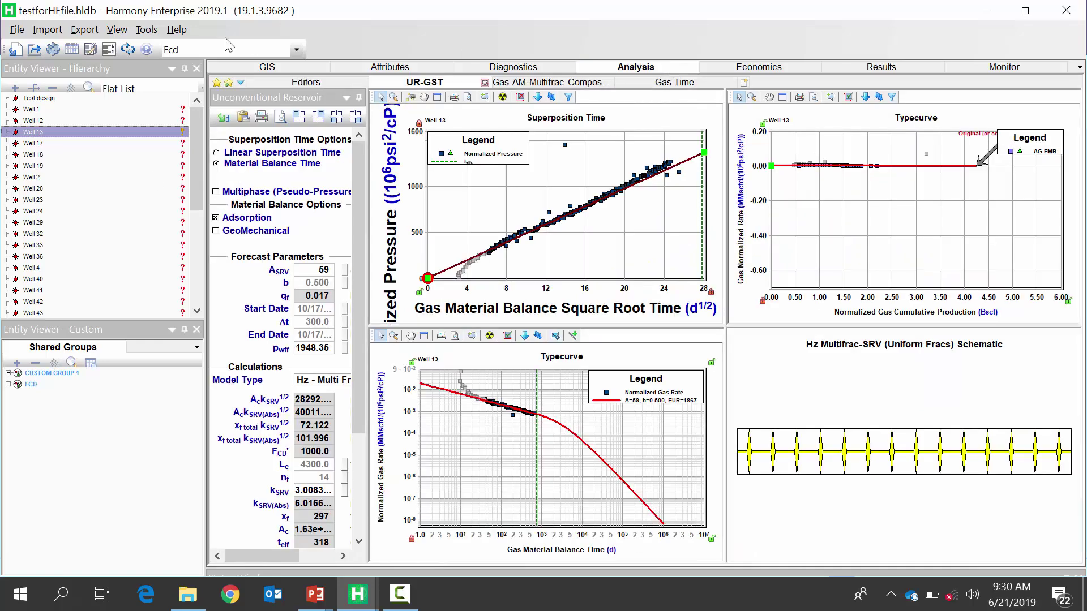
click(51, 143)
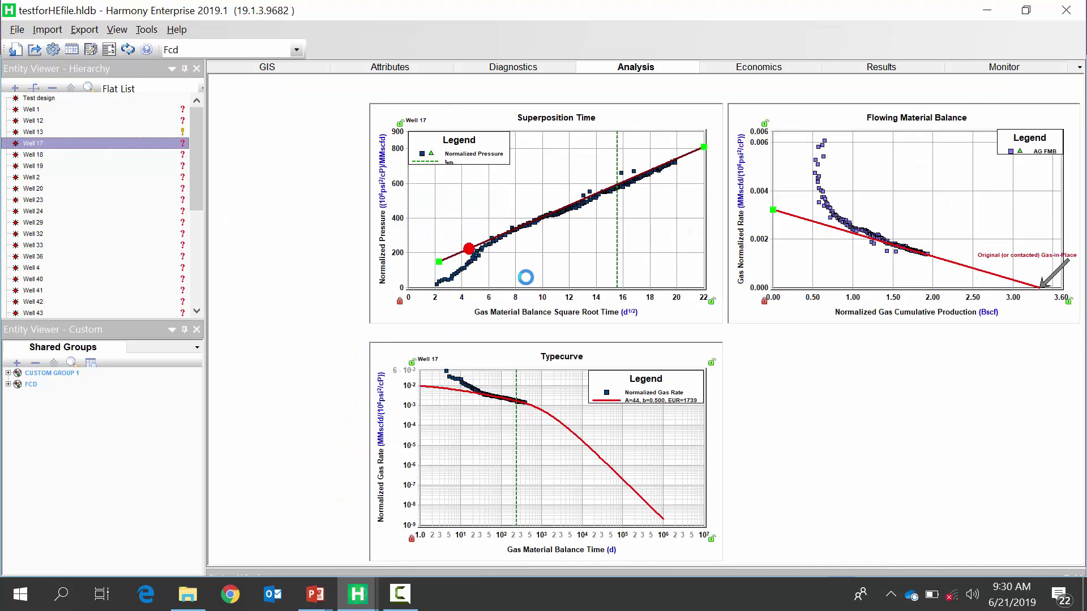
right_click(532, 204)
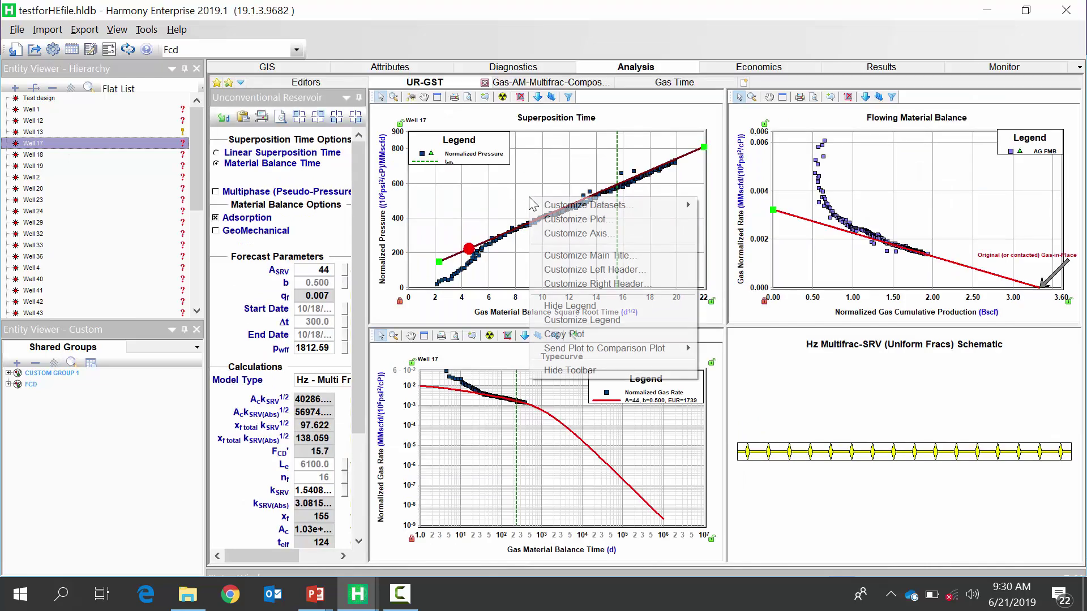
click(564, 334)
click(875, 68)
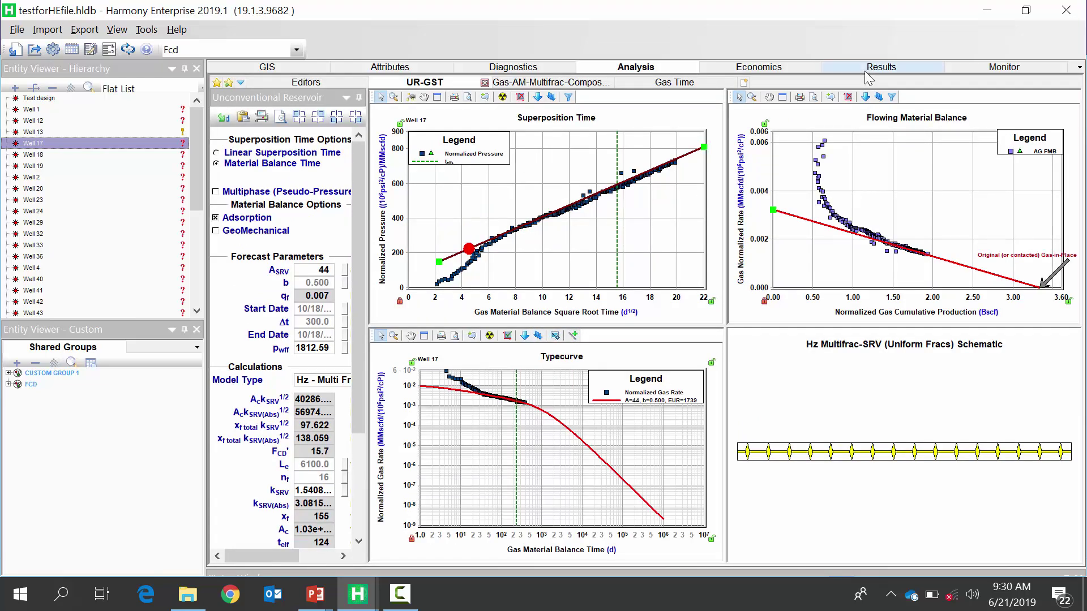
right_click(611, 178)
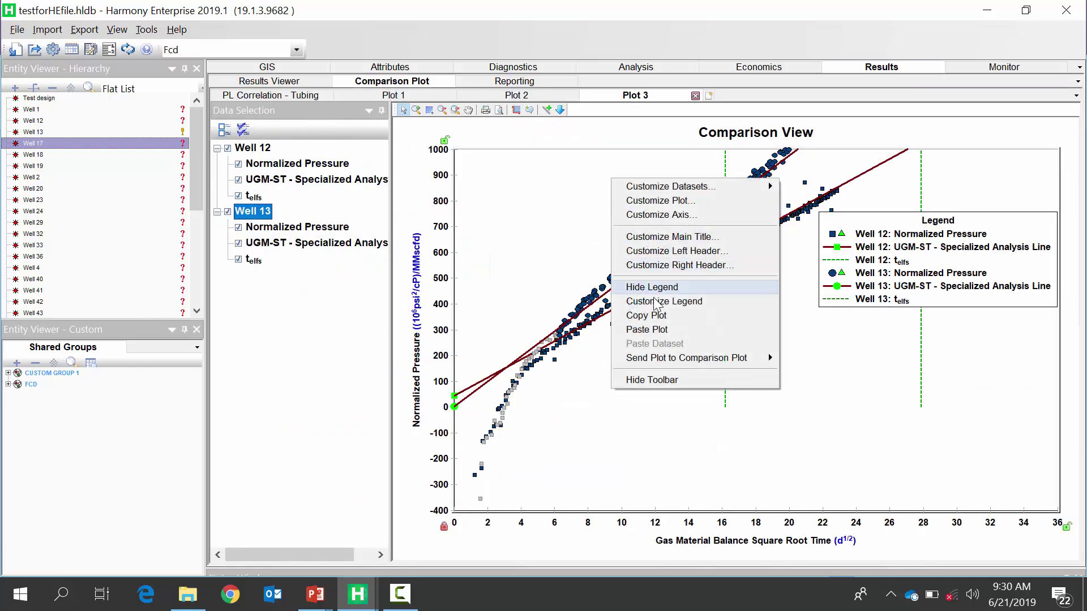
click(657, 331)
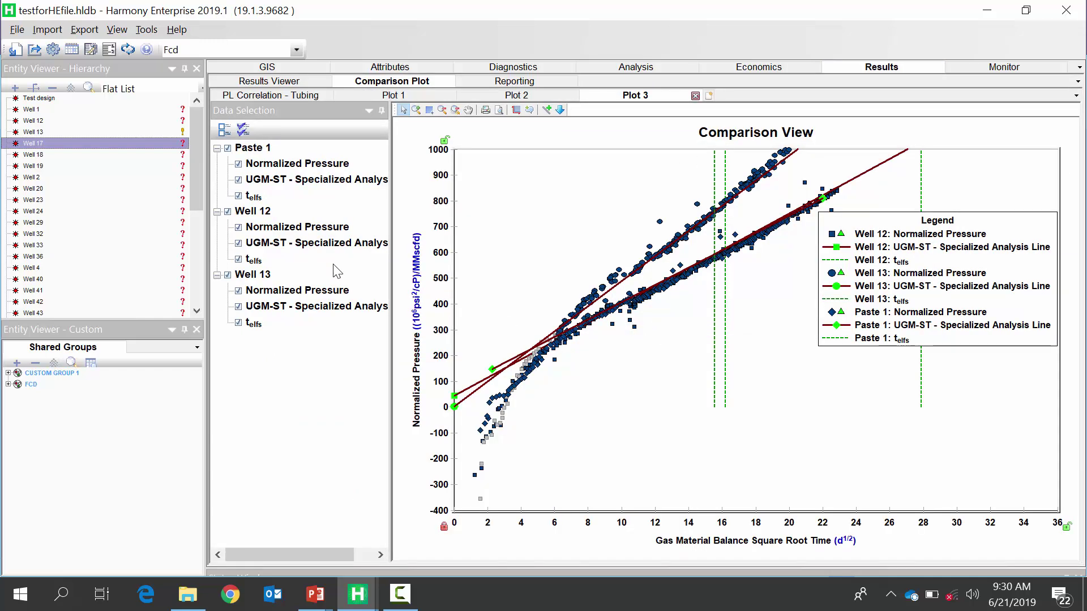
Step: Rename the newly pasted "Paste 1" dataset group in Plot 3 as "Well 17"
right_click(251, 149)
click(273, 160)
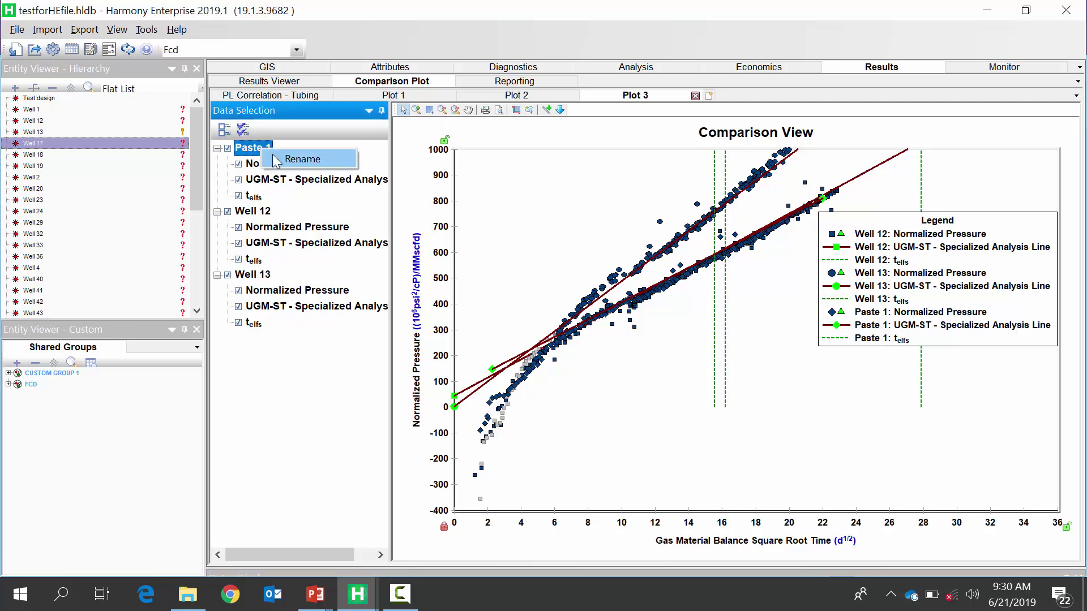
text(Well 1)
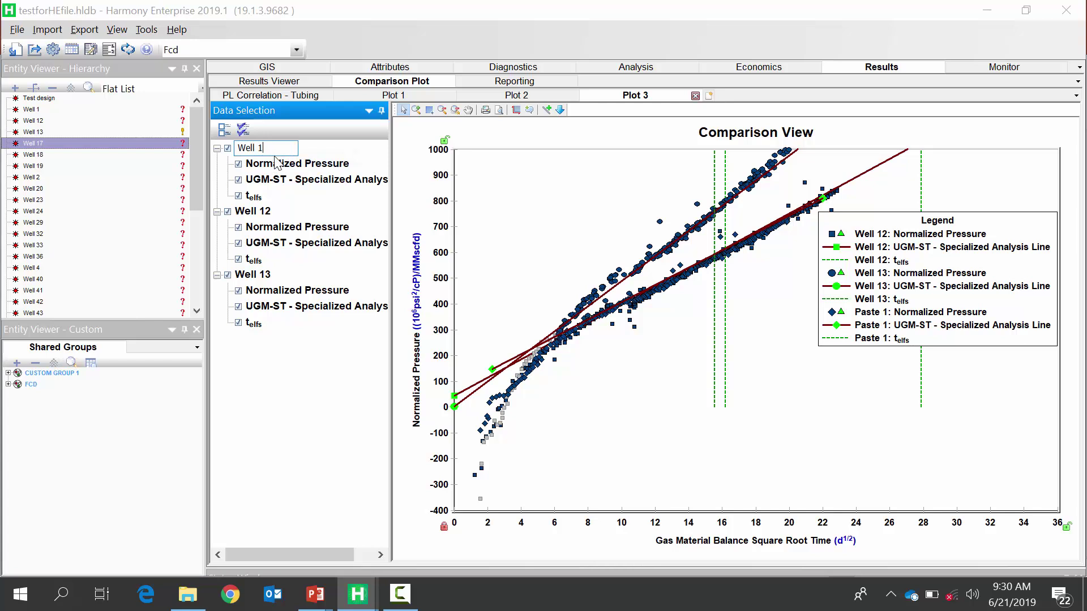
text(7)
key(Return)
key(Menu)
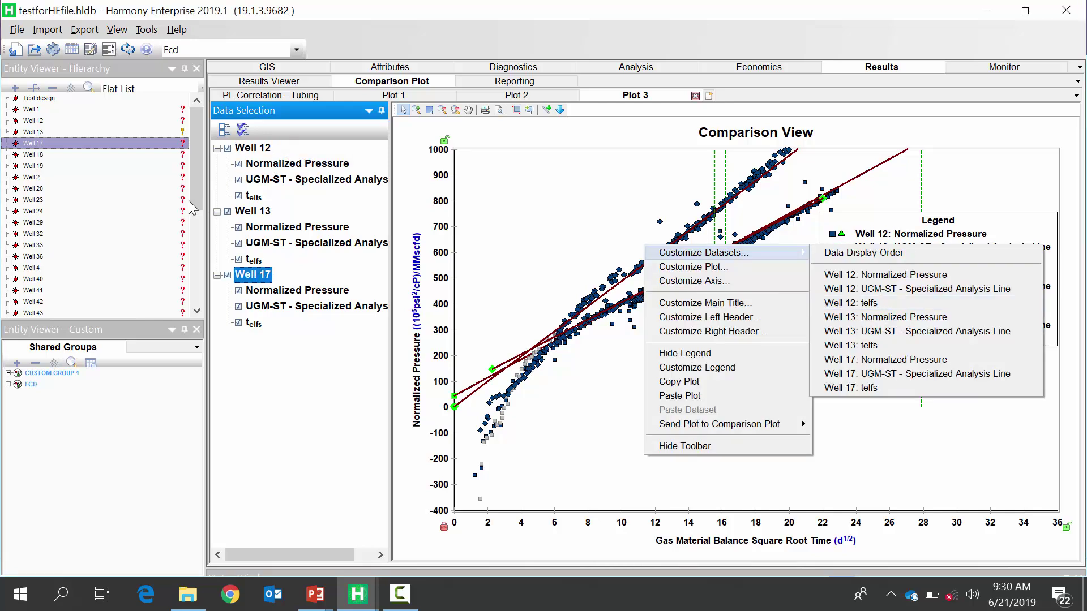
Step: Hide the telfs and UGM-ST Specialized Analysis lines of Wells 12, 13 and 17, leaving only their normalized pressure datasets shown
click(245, 199)
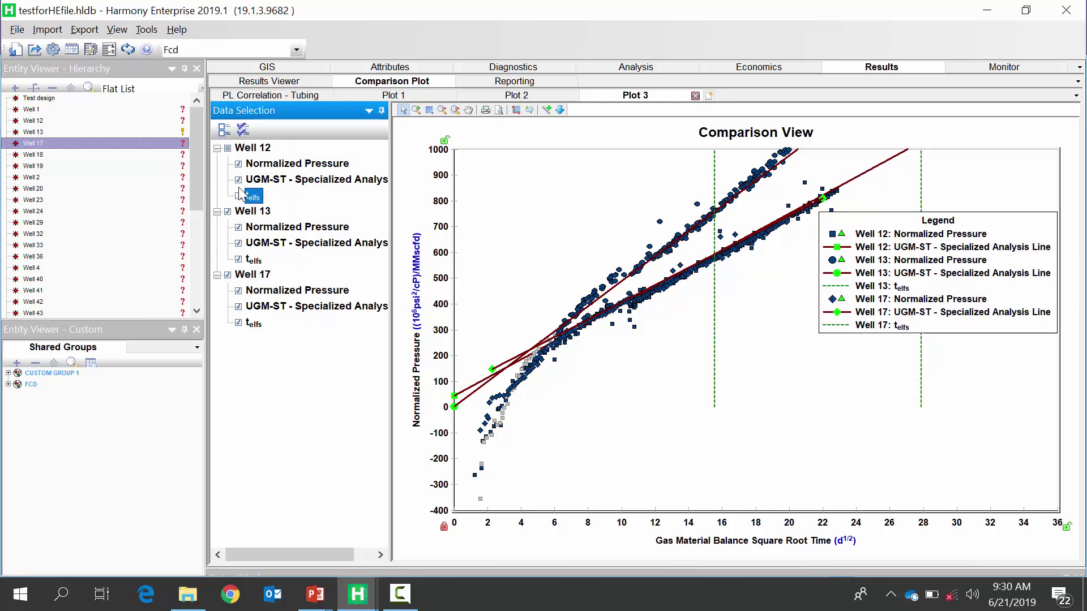
click(241, 260)
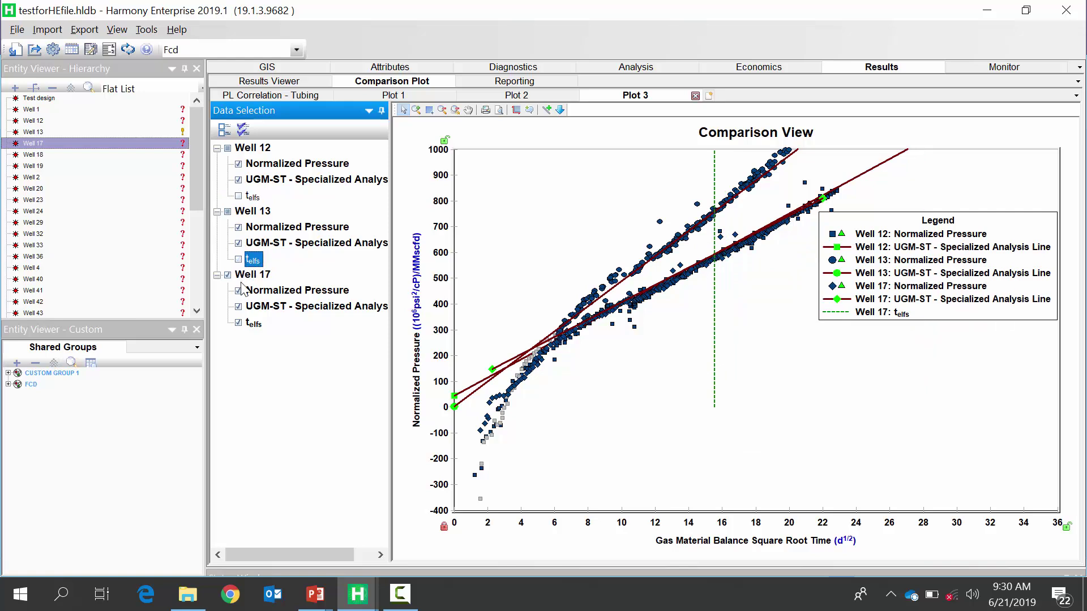
click(239, 323)
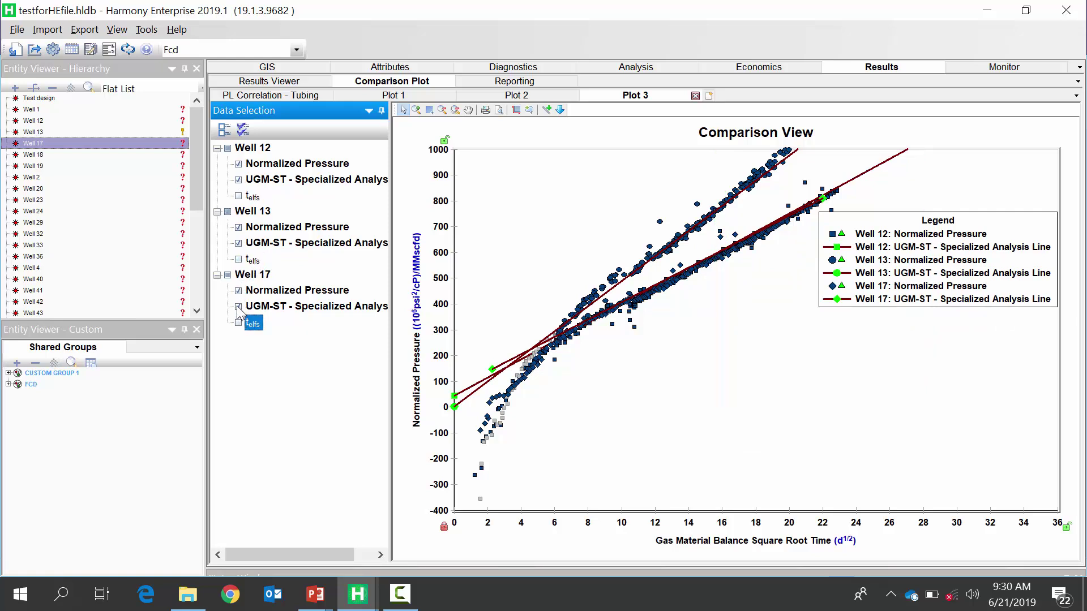
click(238, 308)
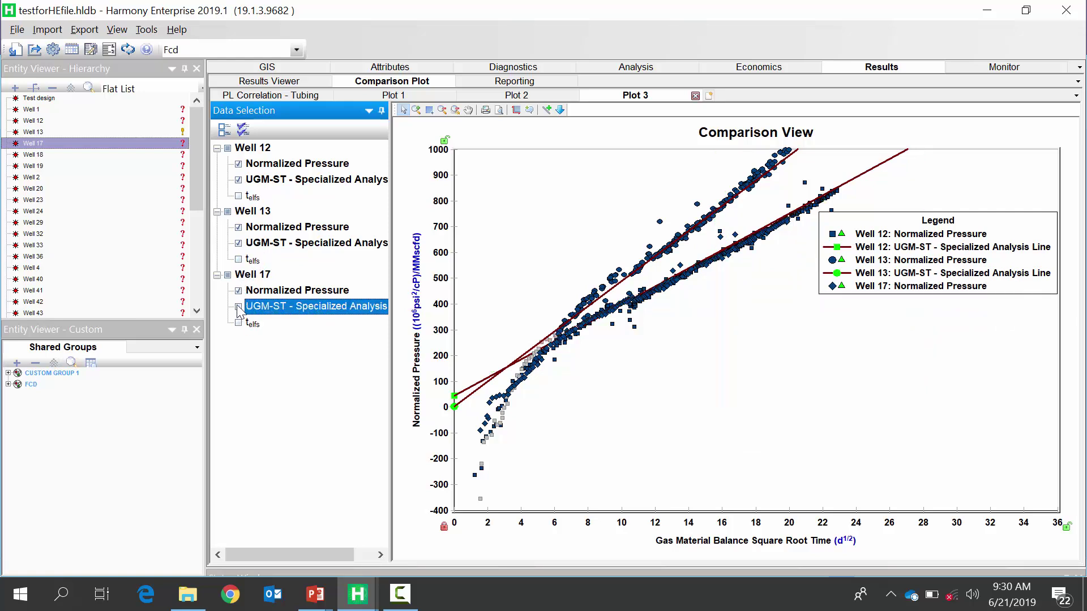
click(238, 244)
click(239, 180)
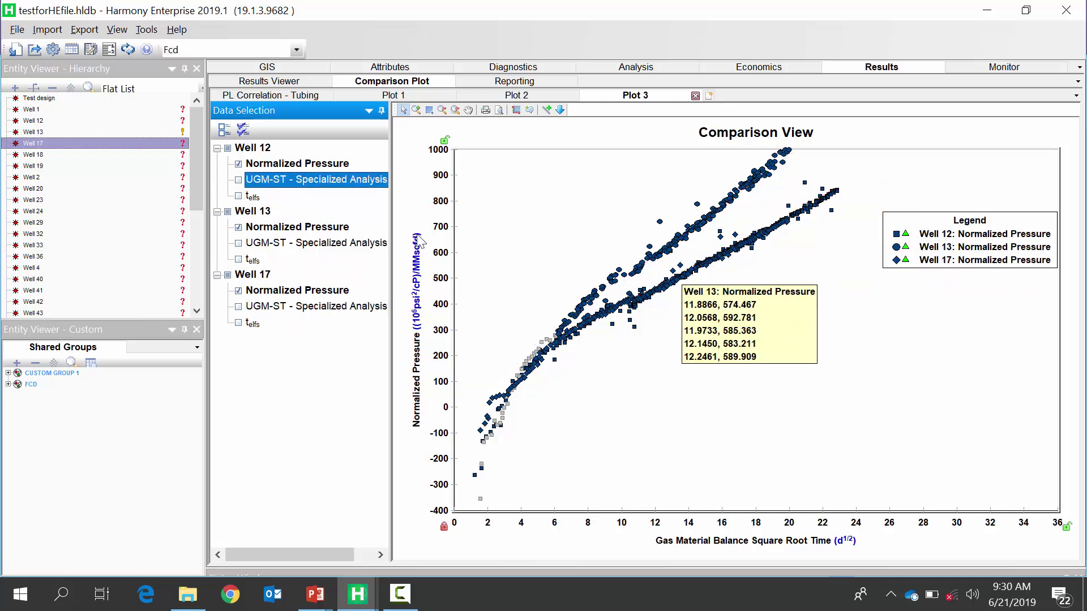
Step: Customize the Well 12 Normalized Pressure dataset in Plot 3 and set its line color to blue
right_click(650, 246)
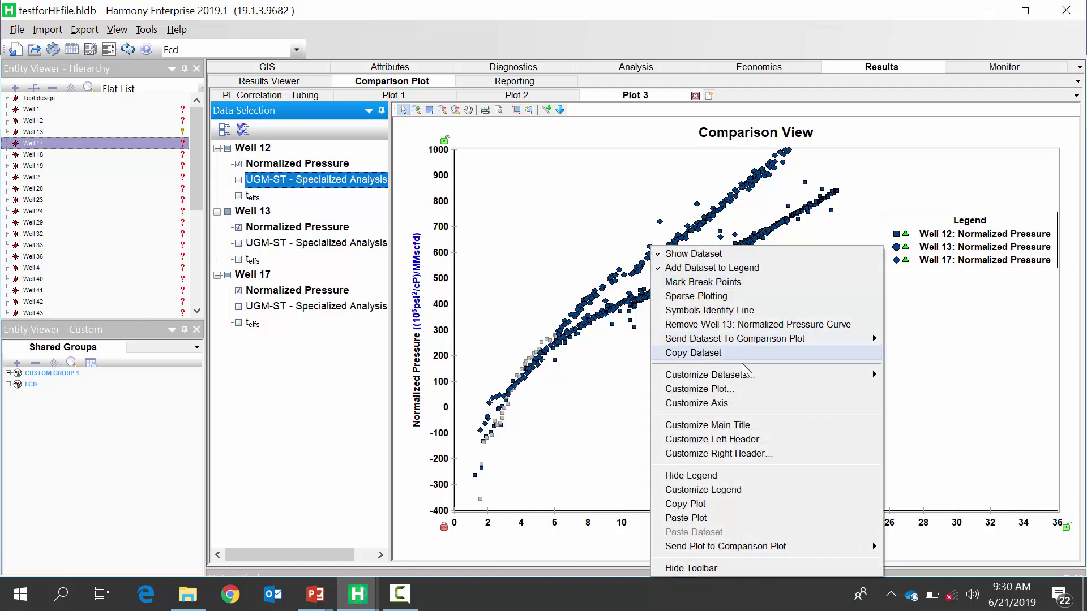
mouse_move(726, 376)
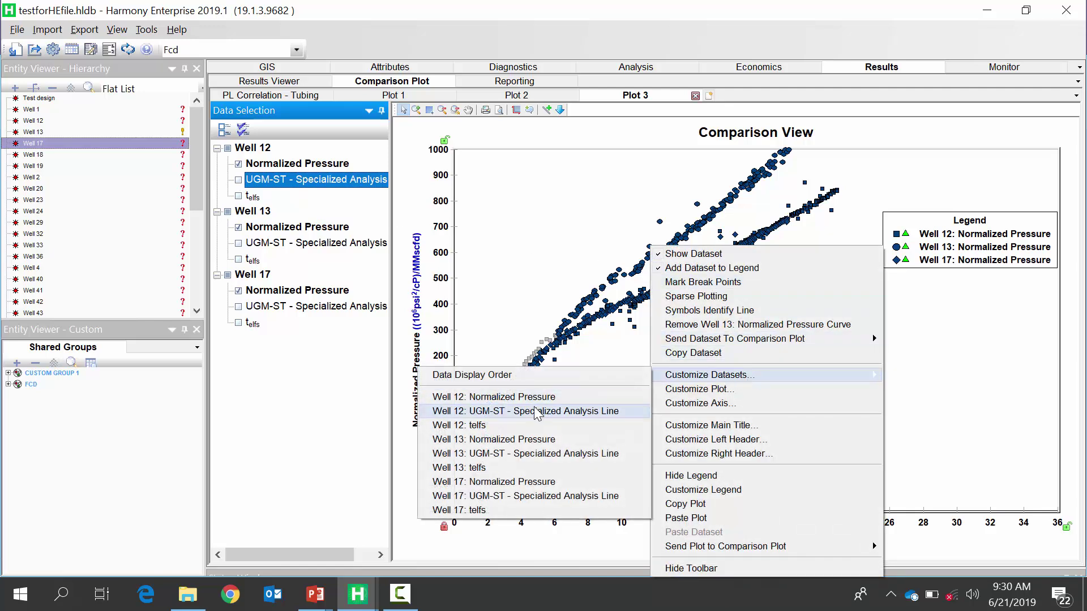
click(529, 398)
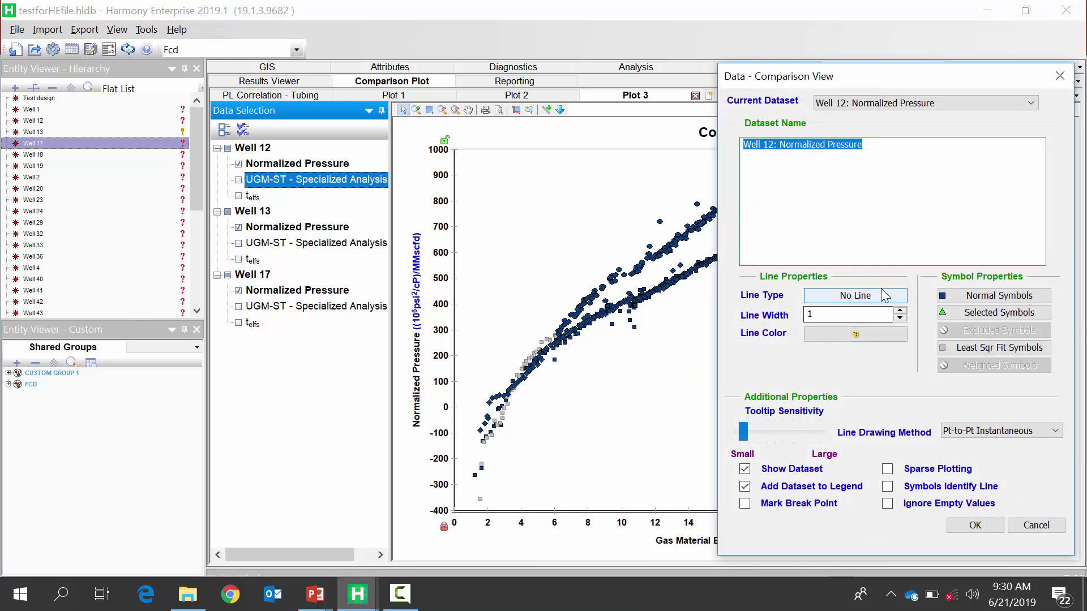
click(864, 334)
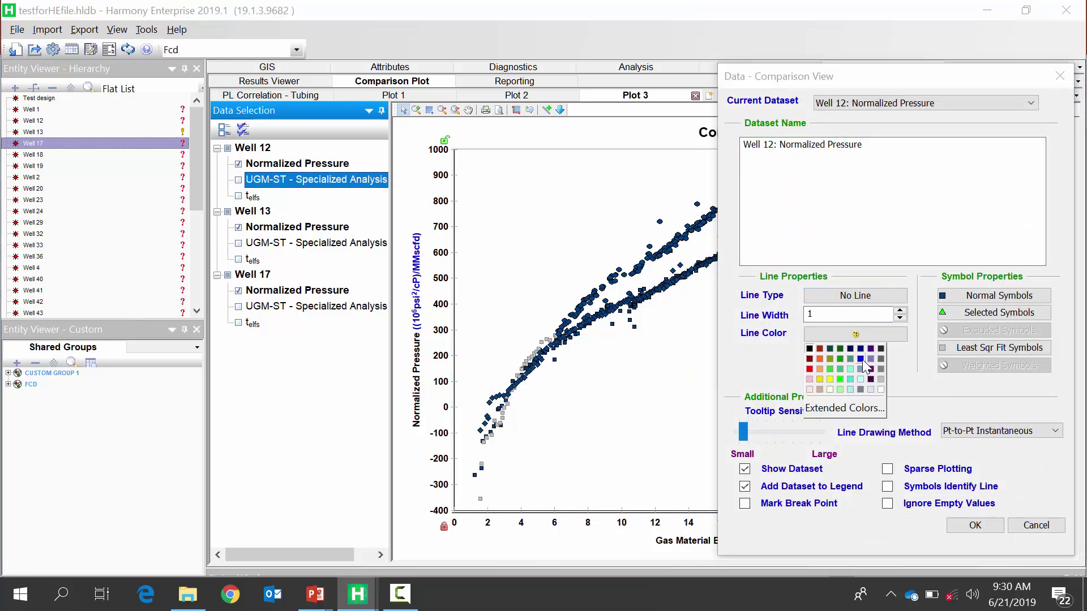
click(861, 359)
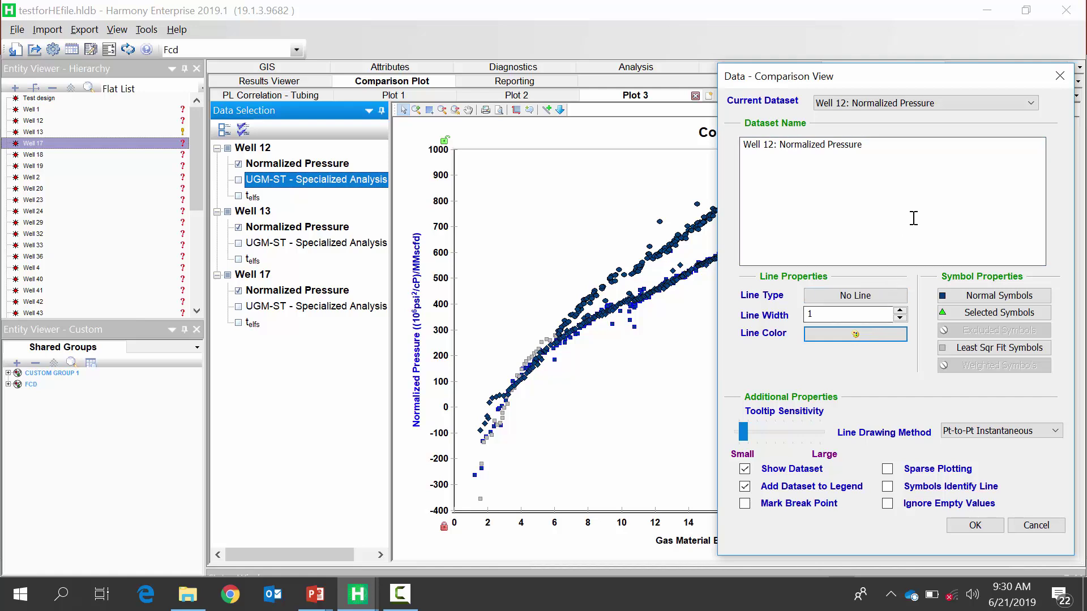
Step: Set the line color of the Well 13 Normalized Pressure dataset to red
click(1023, 104)
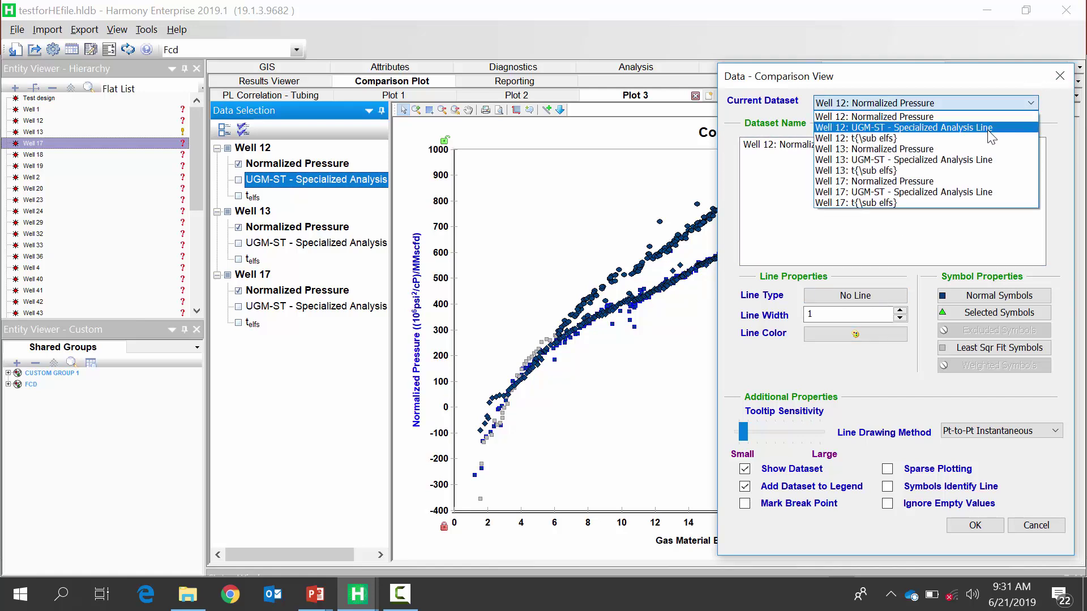
click(968, 152)
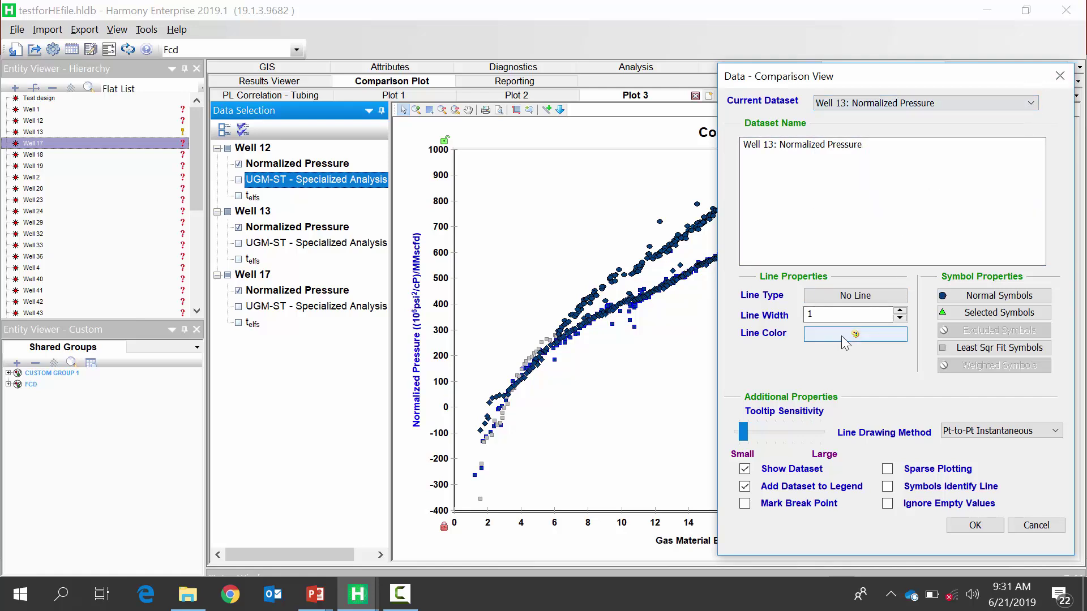
click(840, 336)
click(812, 370)
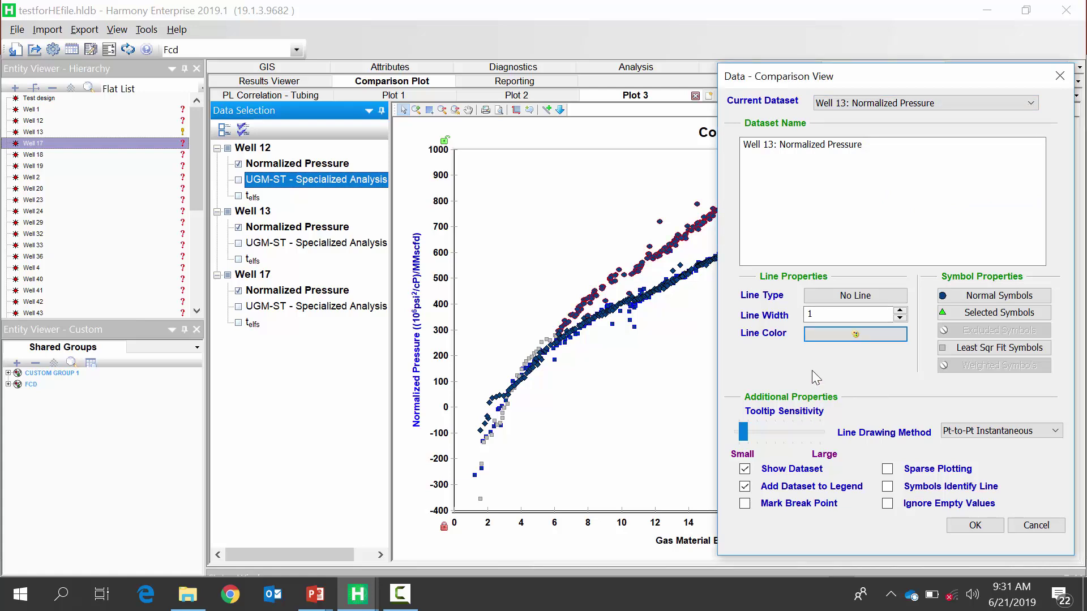
Step: Set the line color of the Well 17 Normalized Pressure dataset to green and apply the dataset changes
click(943, 100)
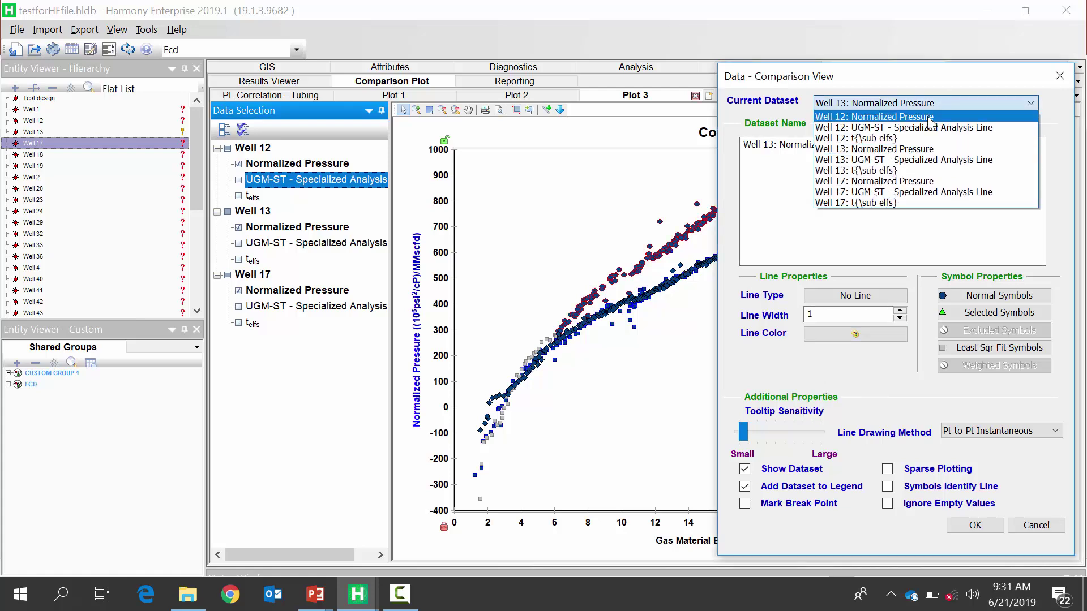
click(900, 181)
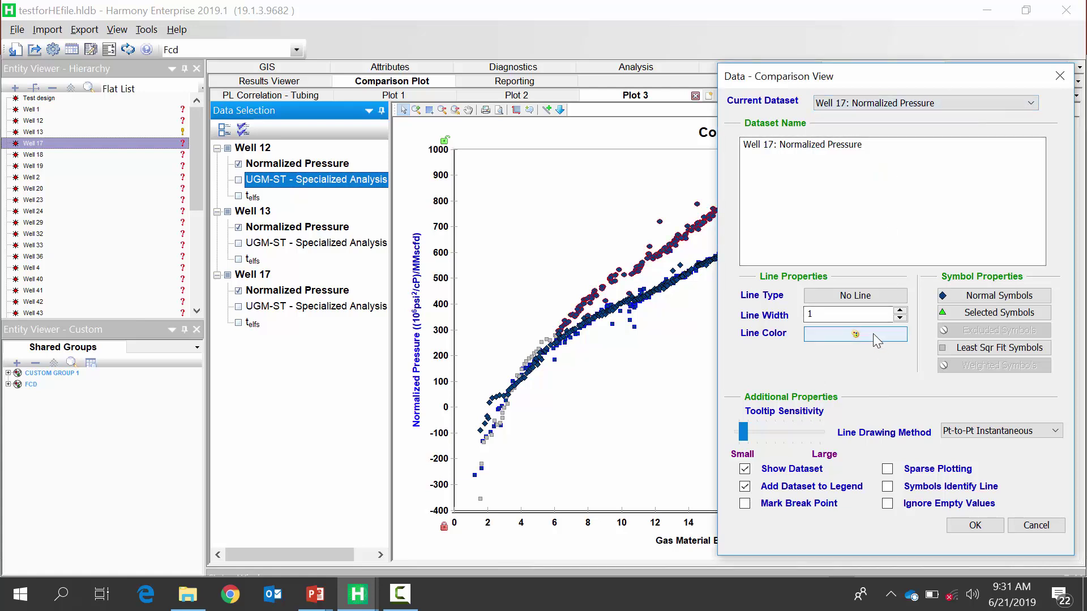
click(872, 333)
click(841, 374)
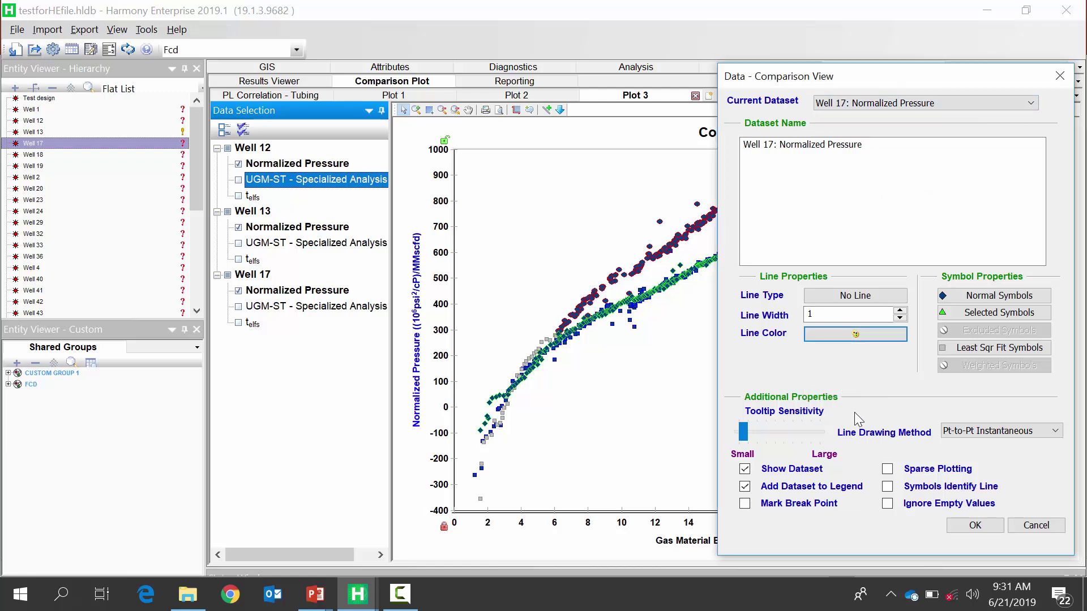
click(968, 524)
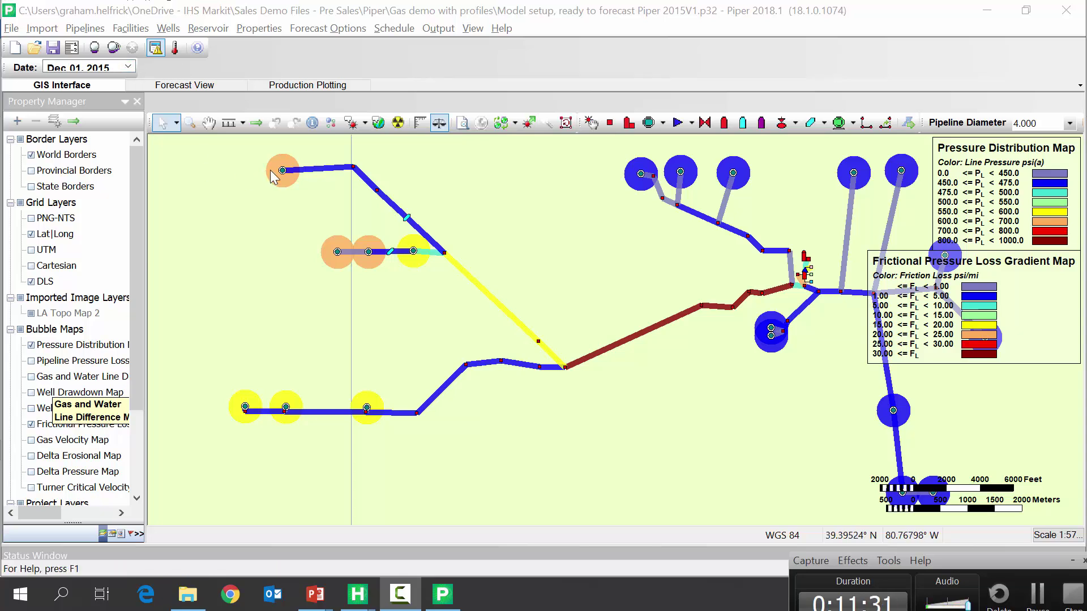
Step: In Piper, advance the pipeline network map's date to Jan. 01, 2016 and on to Mar. 01, 2016
mouse_move(284, 177)
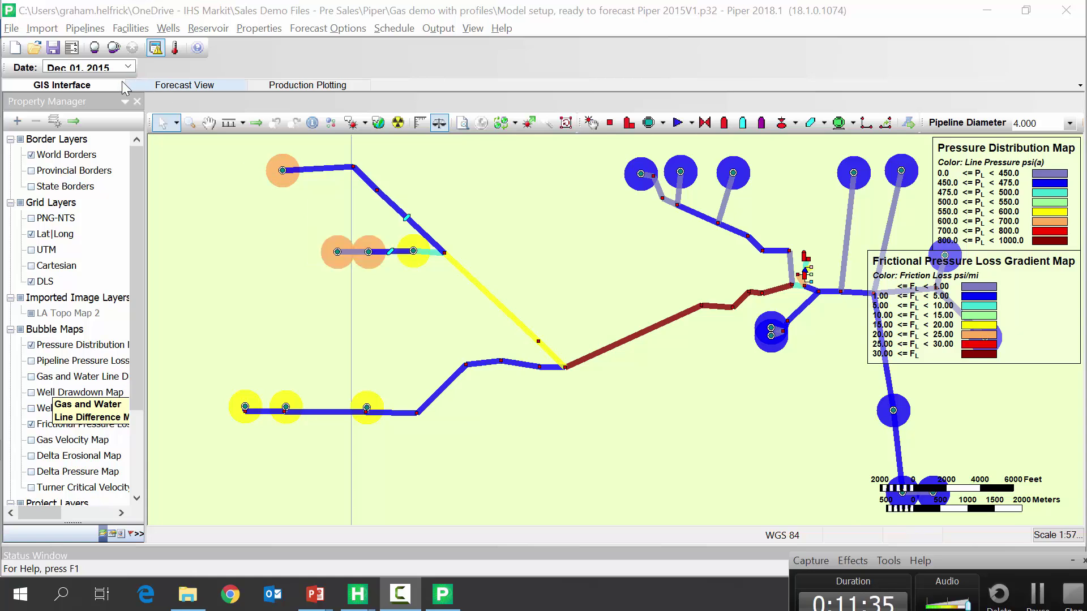
click(111, 69)
key(Down)
key(Return)
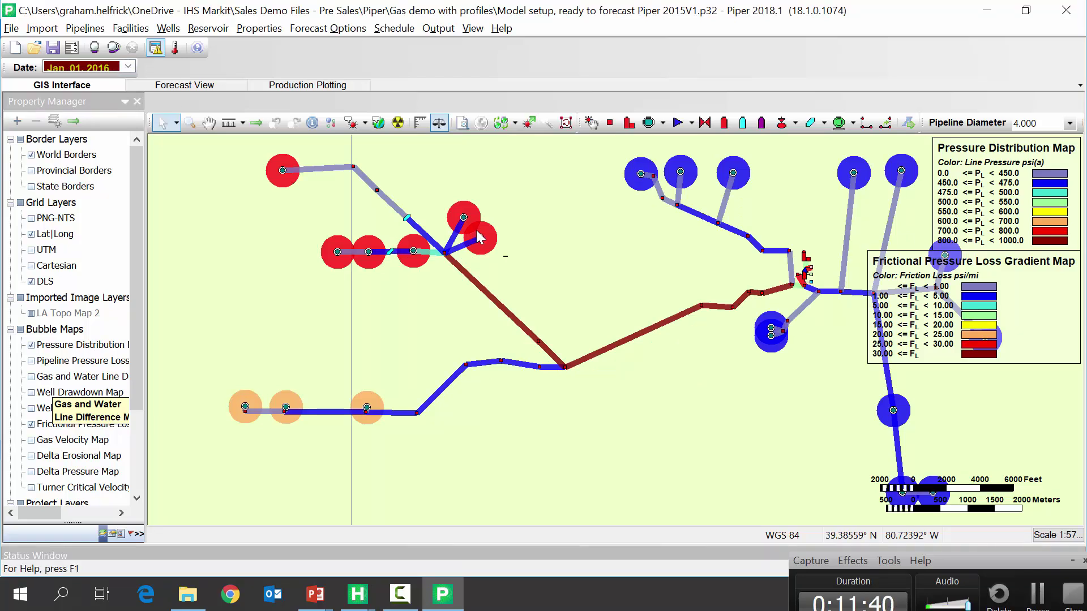
click(101, 67)
click(101, 66)
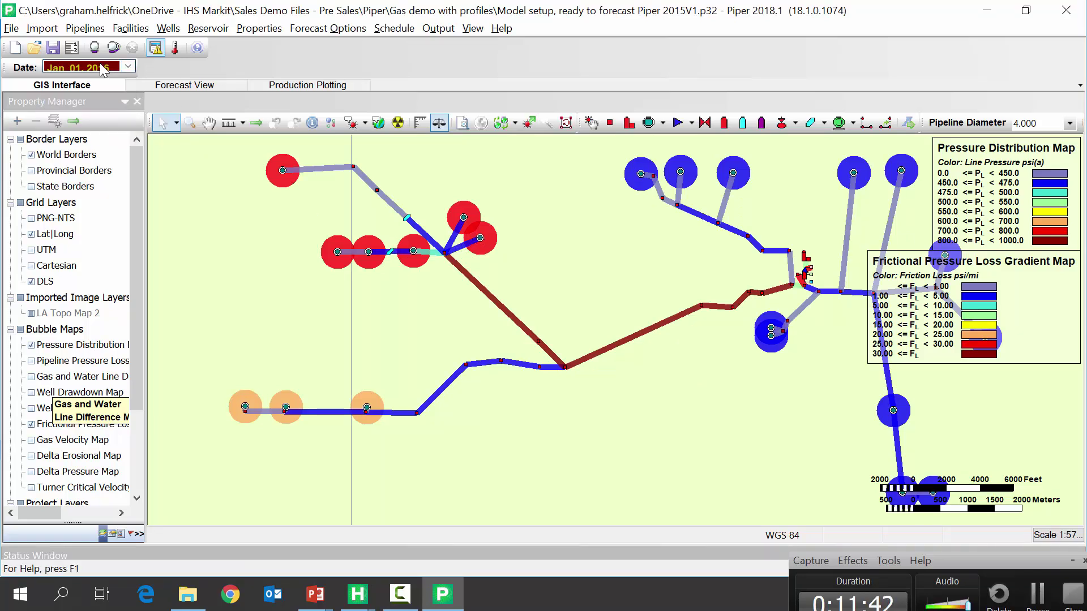
scroll(100, 67, down, 1)
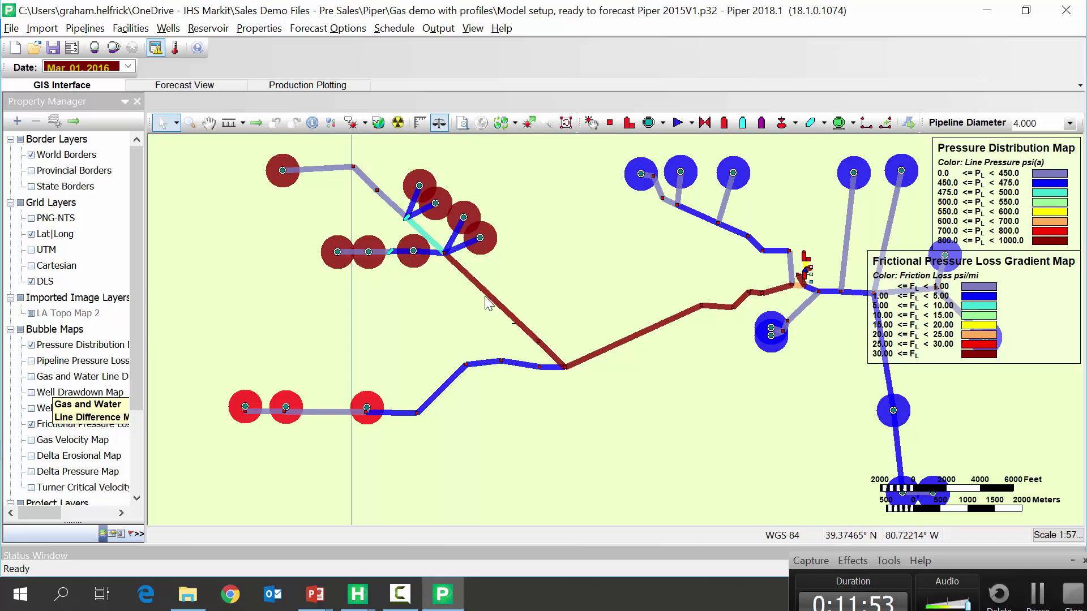
Step: Open the well forecast plot for TALBERT 9-14-16 H from the network map and stretch its time axis around 2016
click(283, 172)
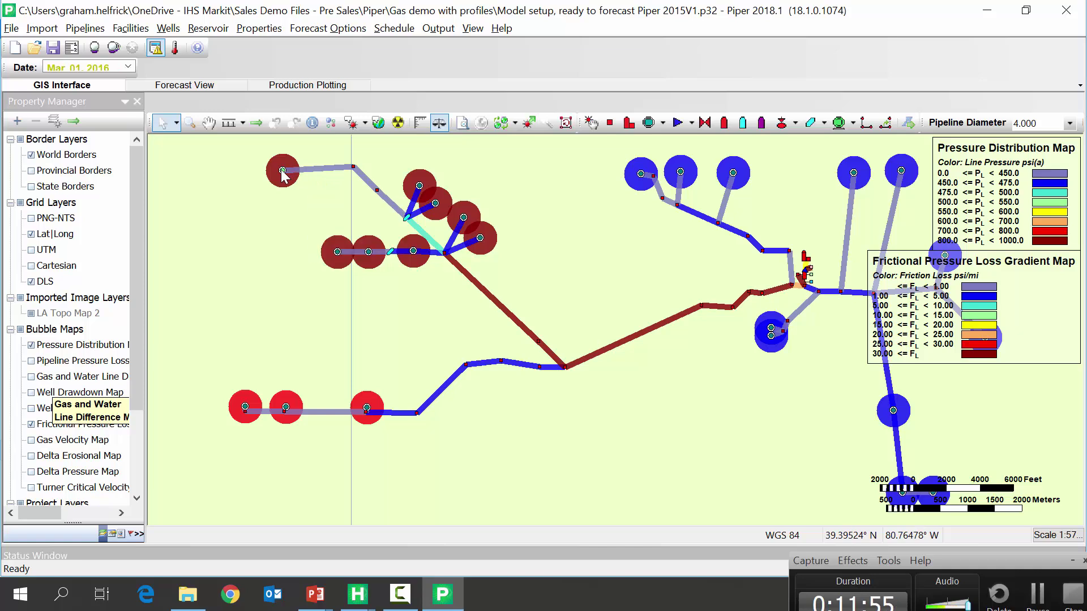
right_click(283, 173)
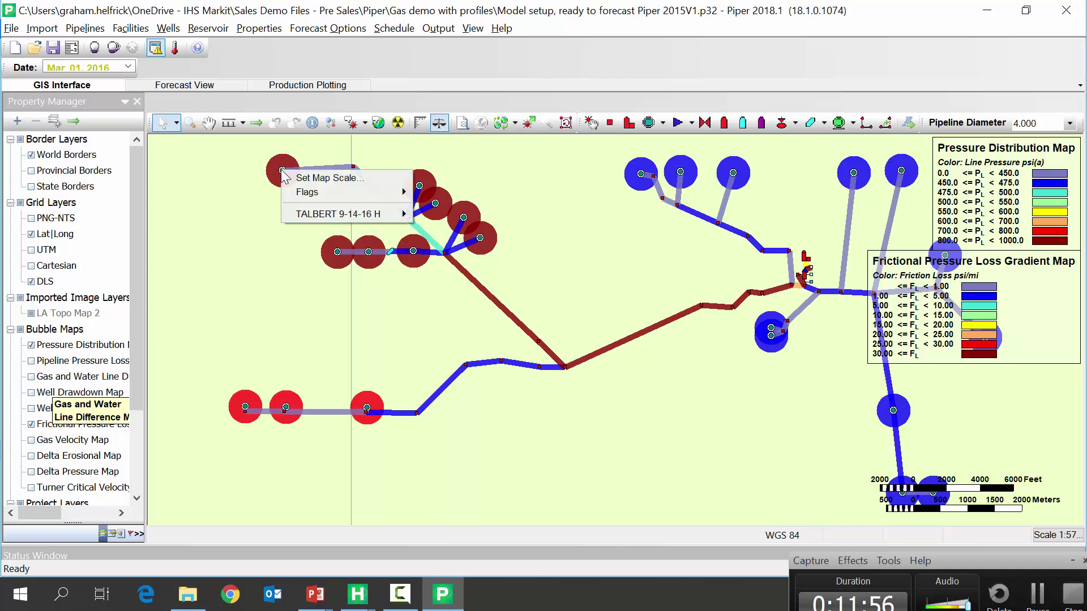
mouse_move(376, 222)
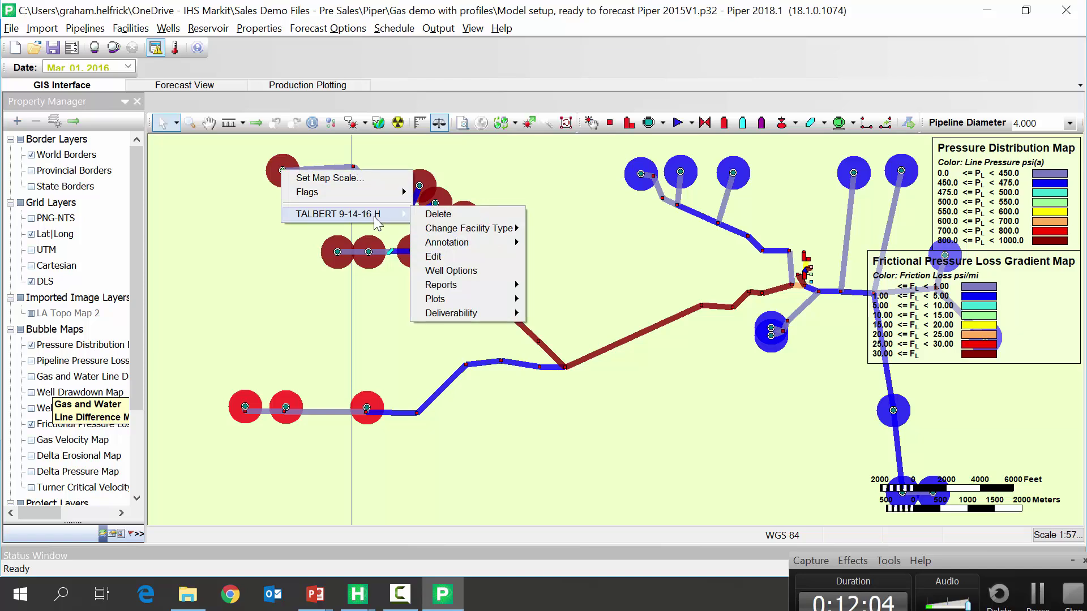
mouse_move(494, 294)
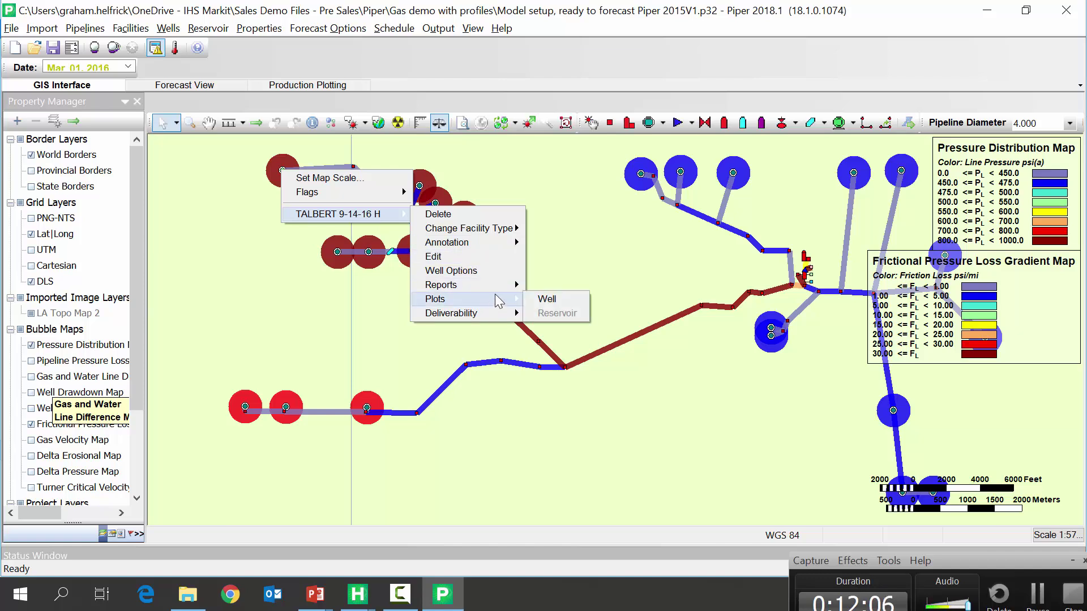
click(556, 299)
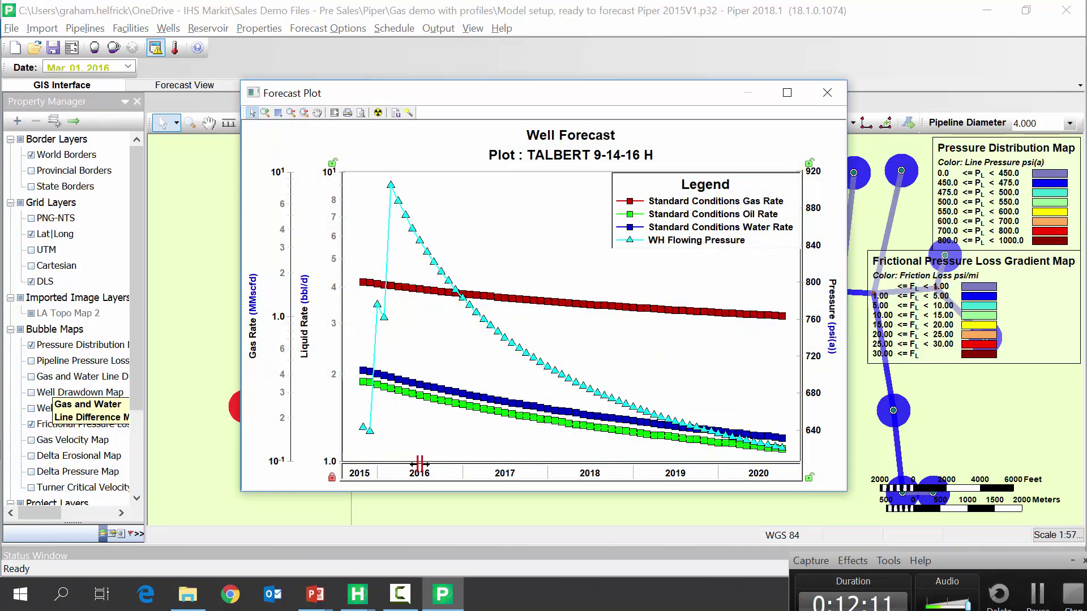
drag(413, 473, 517, 482)
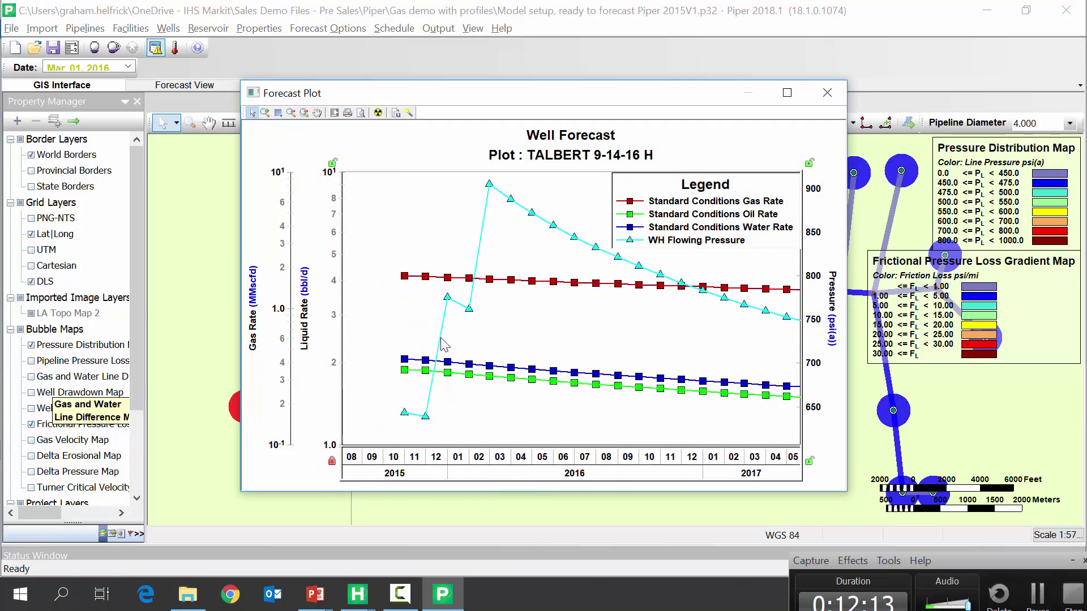
mouse_move(447, 300)
Step: Copy the TALBERT 9-14-16 H forecast plot, switch to the testforHEfile database in Harmony Enterprise and paste it into Plot 4's Comparison View
right_click(412, 223)
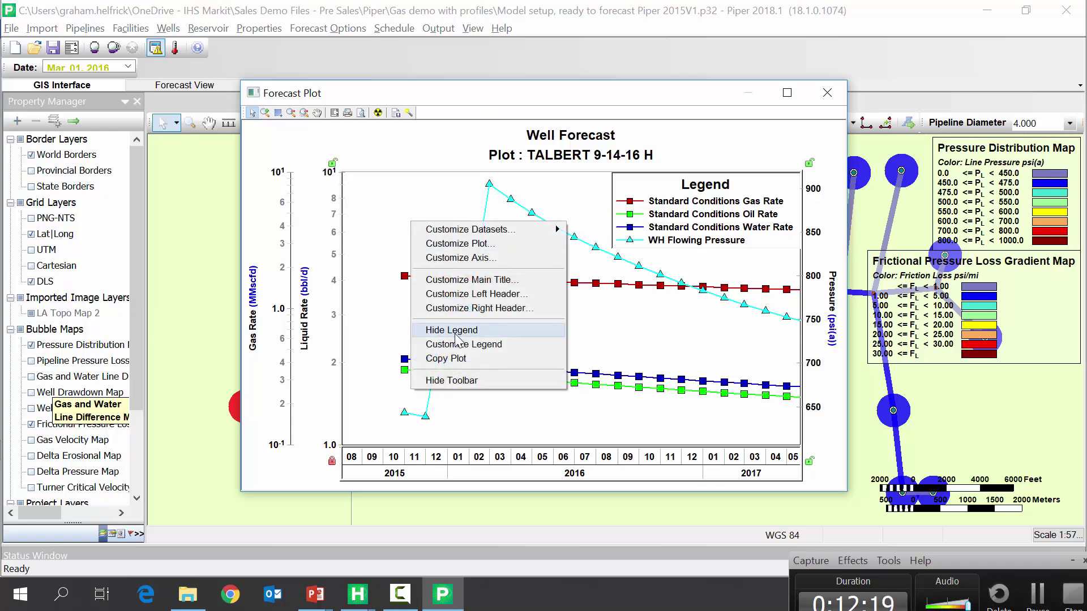
click(459, 358)
key(alt+Tab)
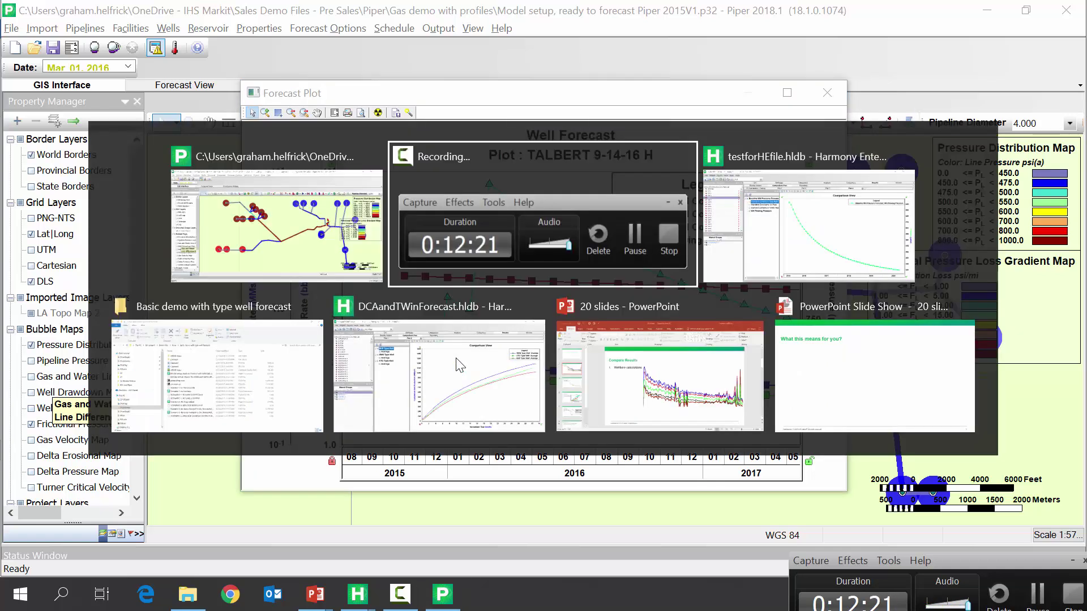
key(alt+Tab)
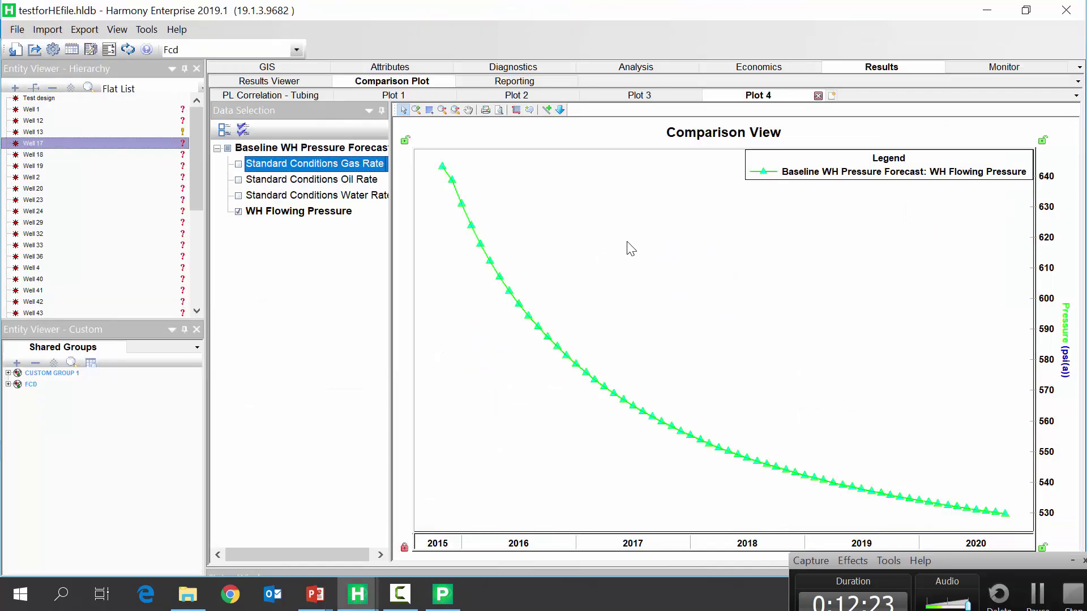
right_click(627, 246)
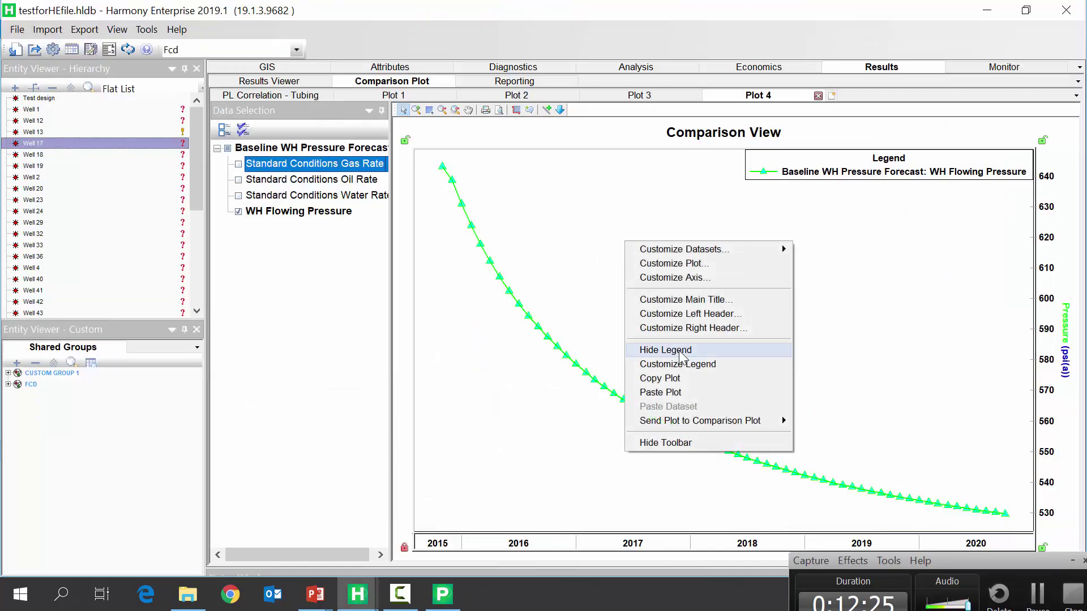
click(659, 392)
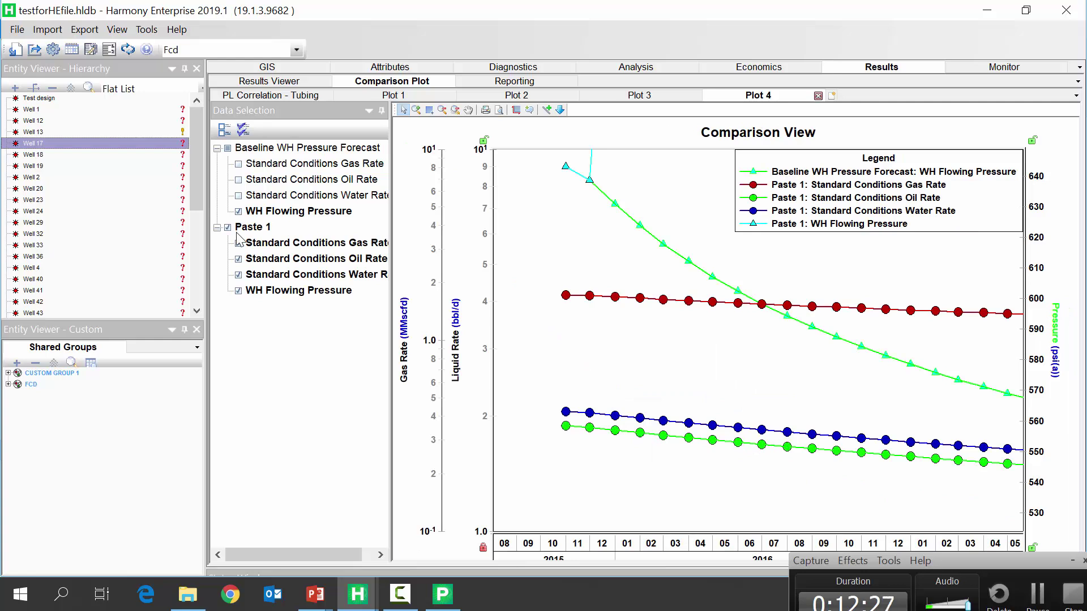
Step: Rename the Paste 1 data group as Well Tie in WH Pressure Forecast
click(253, 227)
right_click(250, 228)
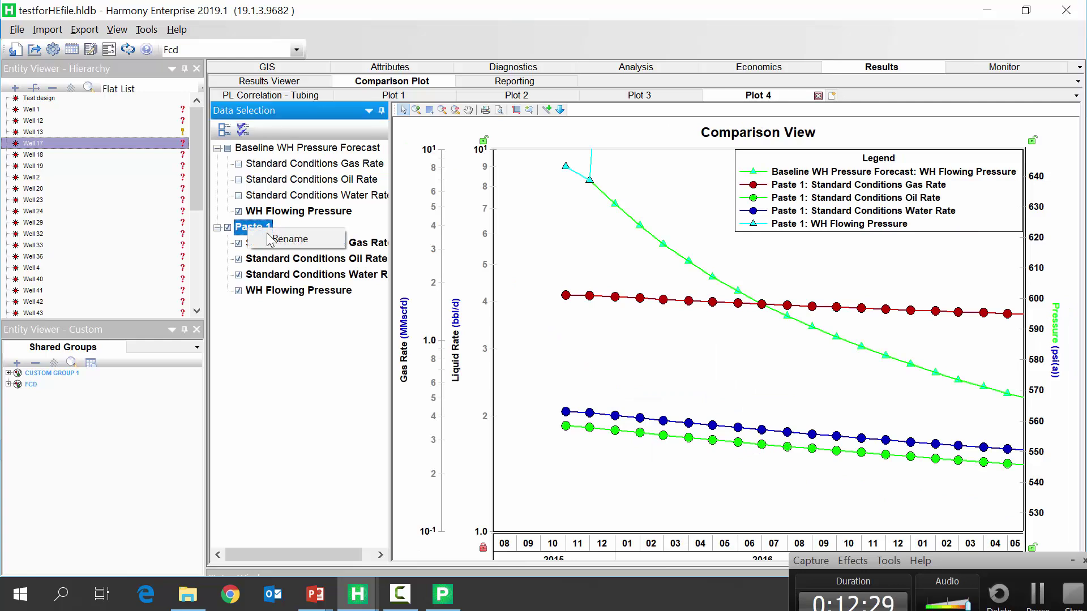
click(290, 239)
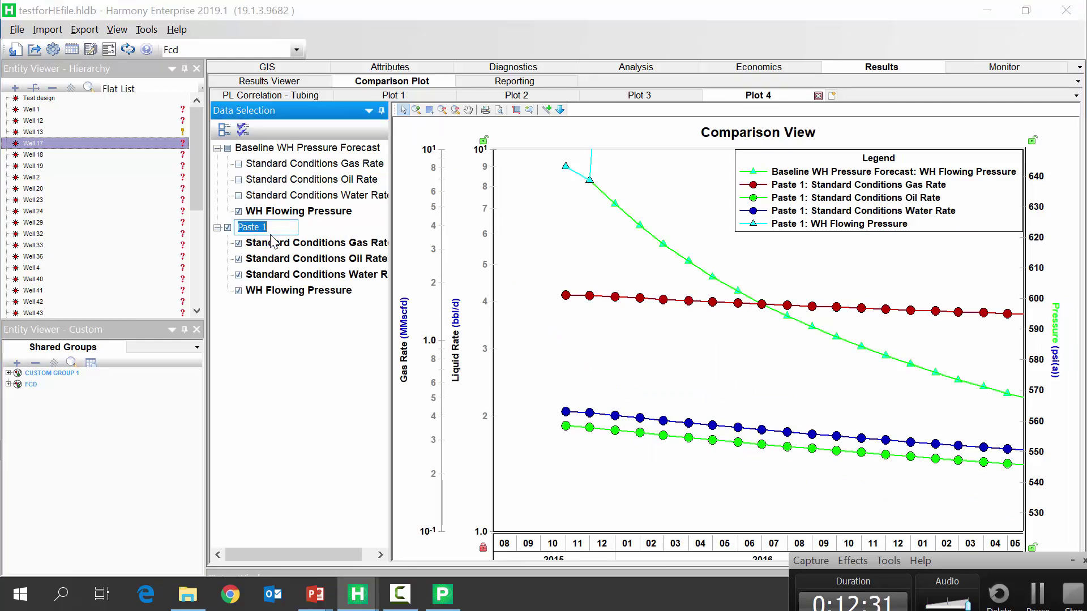
text(Well T)
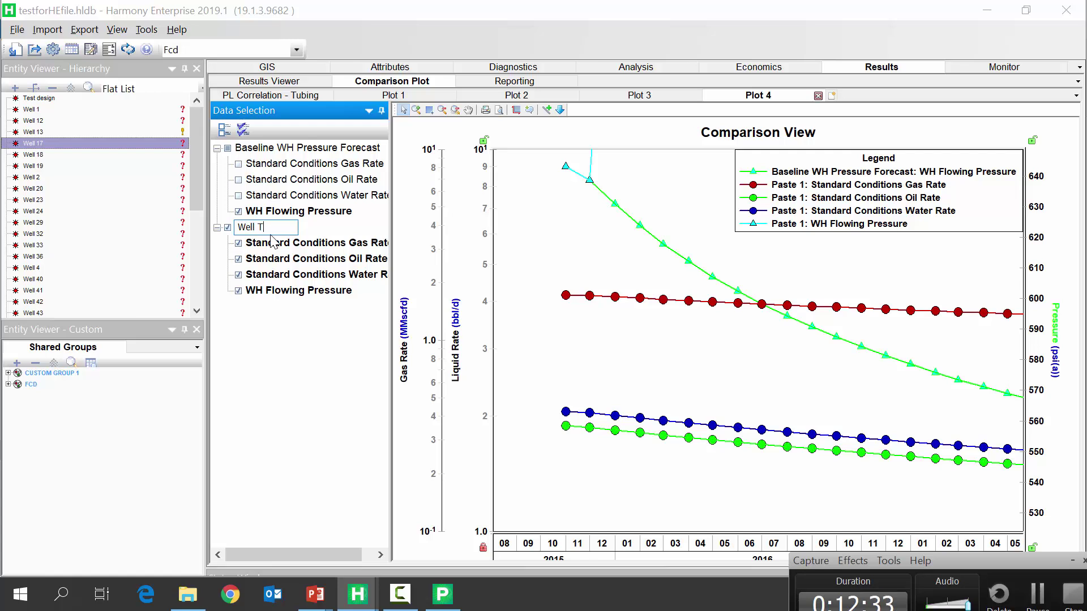
text(ie in WH Press)
text(ure Forecast)
click(306, 336)
Step: Hide the water, oil and gas rates of the Well Tie in WH Pressure Forecast group and rescale the plot to its full extents
click(238, 274)
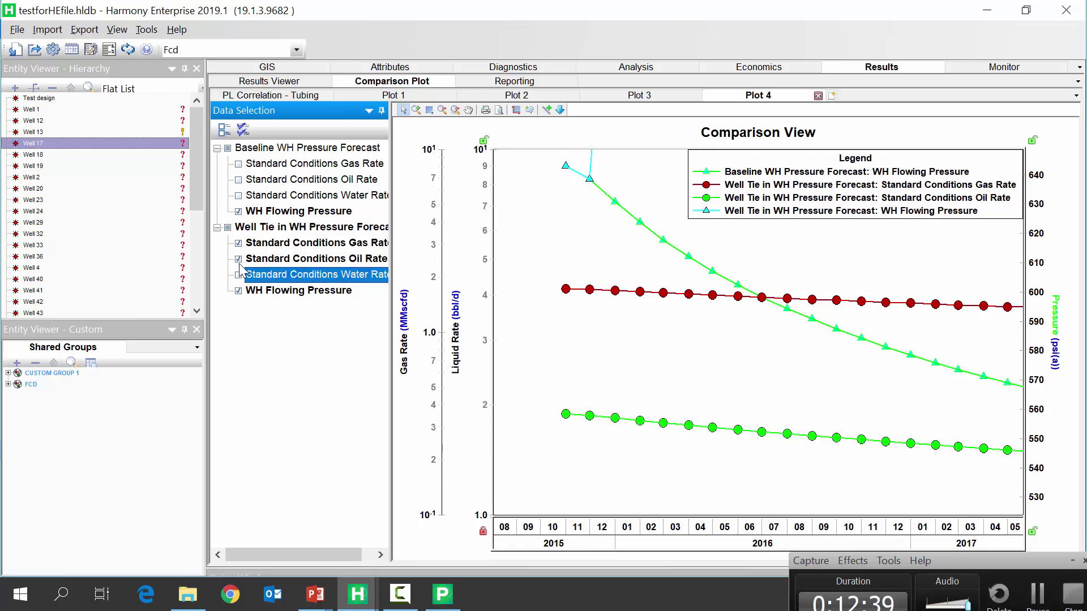
click(238, 259)
click(238, 243)
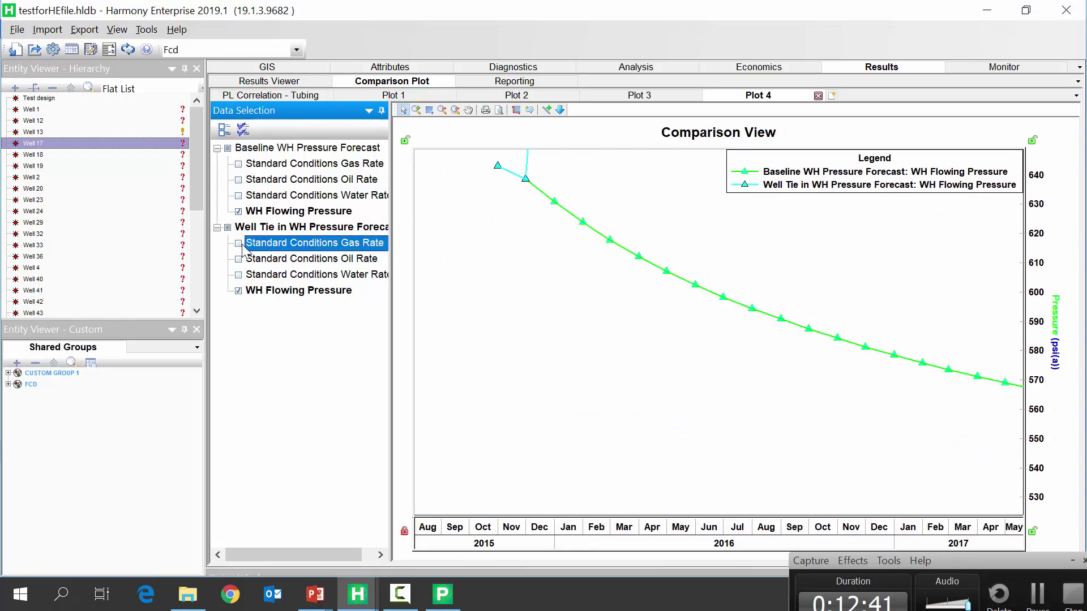
click(516, 109)
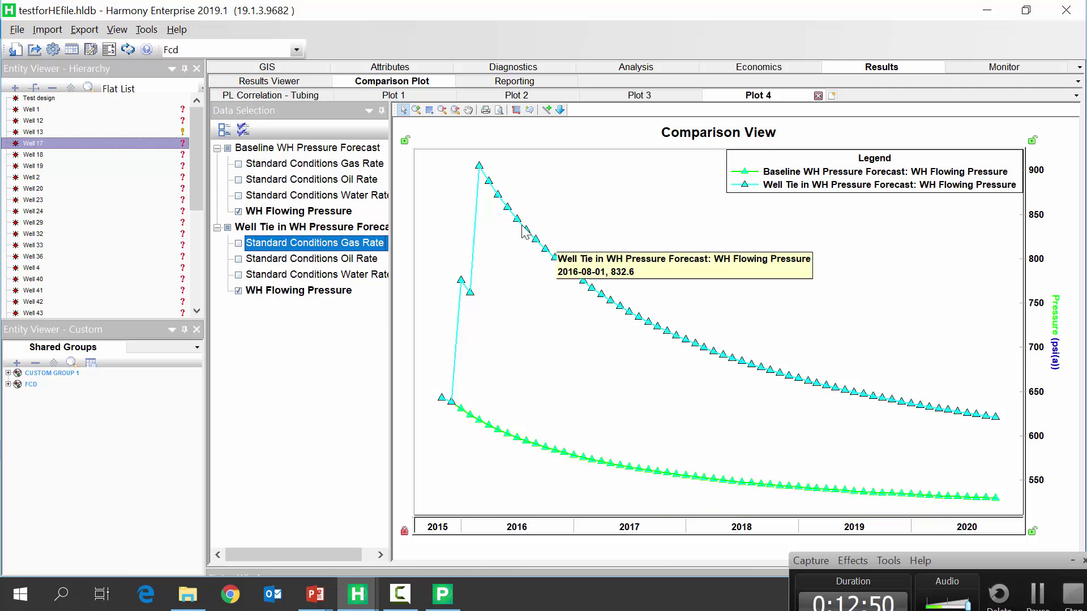
mouse_move(496, 190)
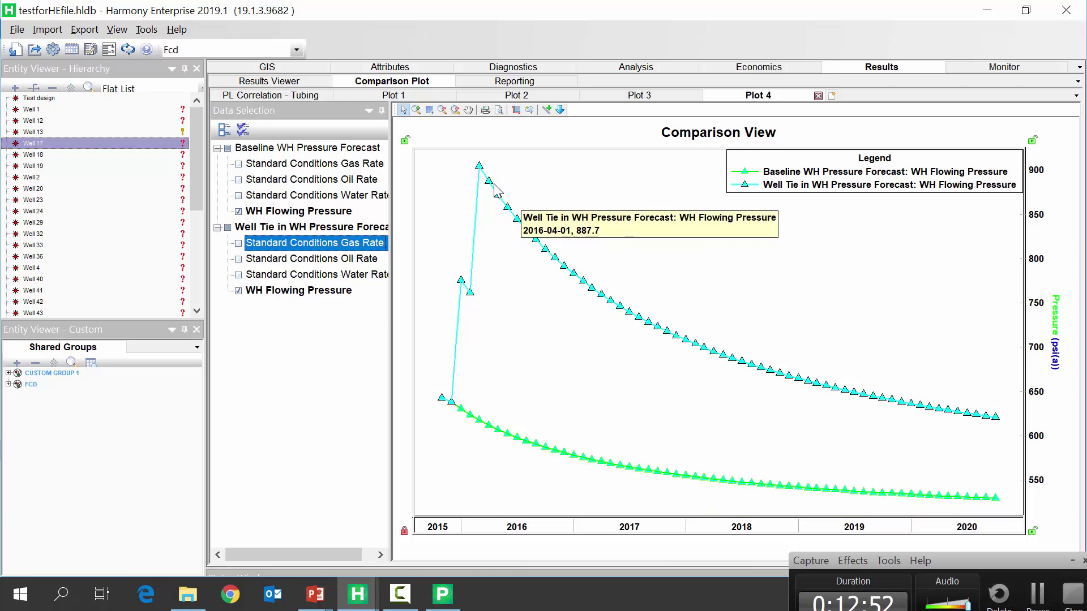